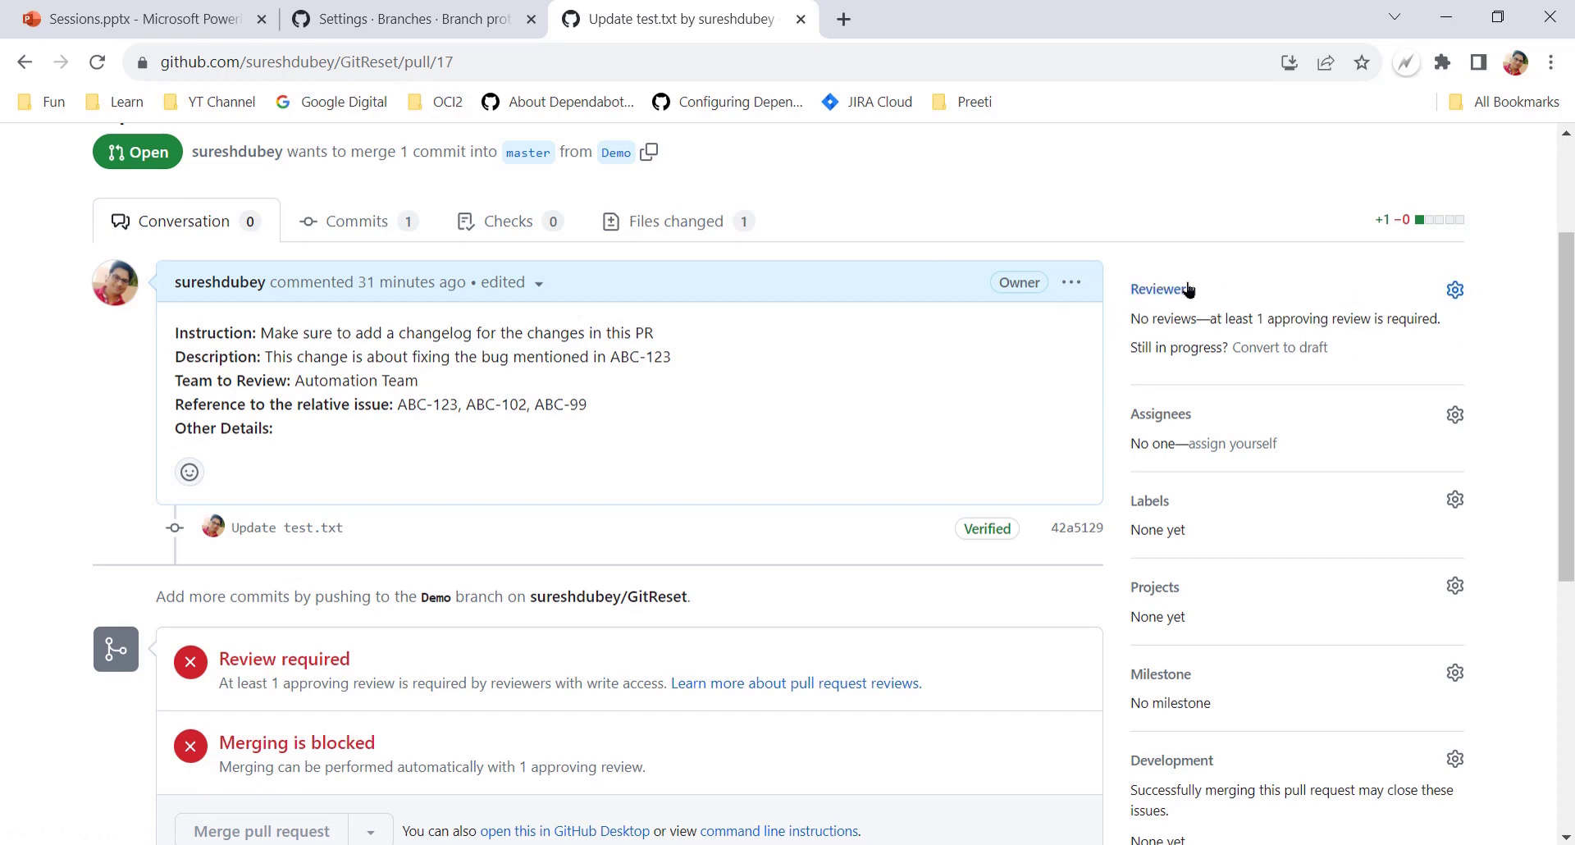
Examine pull request #17's merge requirements and its source and target branches
{"action": "scroll", "coordinate": [476, 548], "scroll_direction": "down", "scroll_amount": 2}
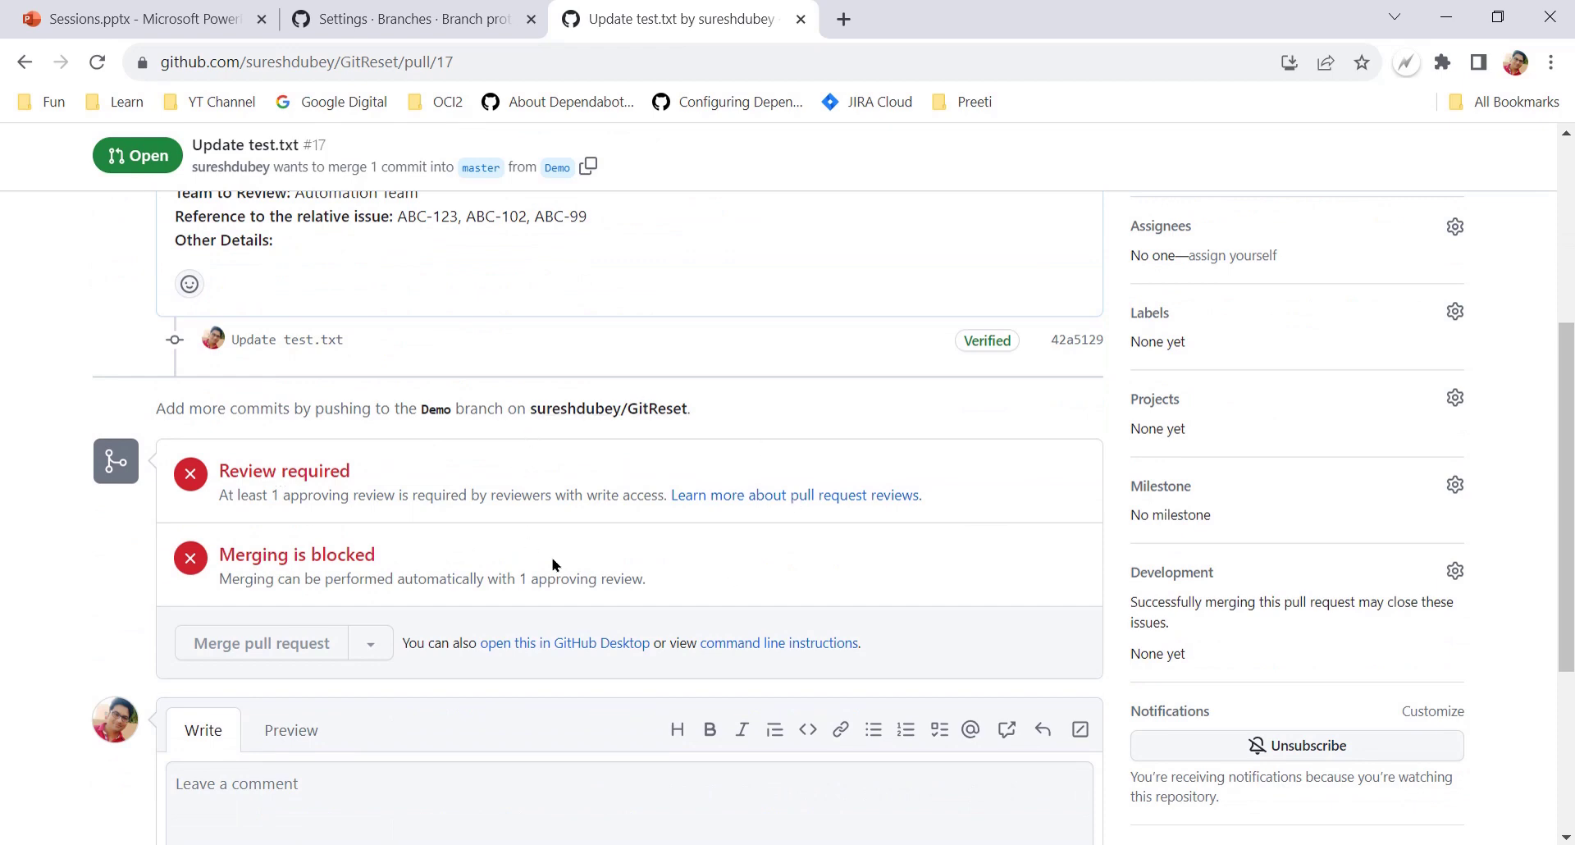
{"action": "scroll", "coordinate": [529, 541], "scroll_direction": "up", "scroll_amount": 4}
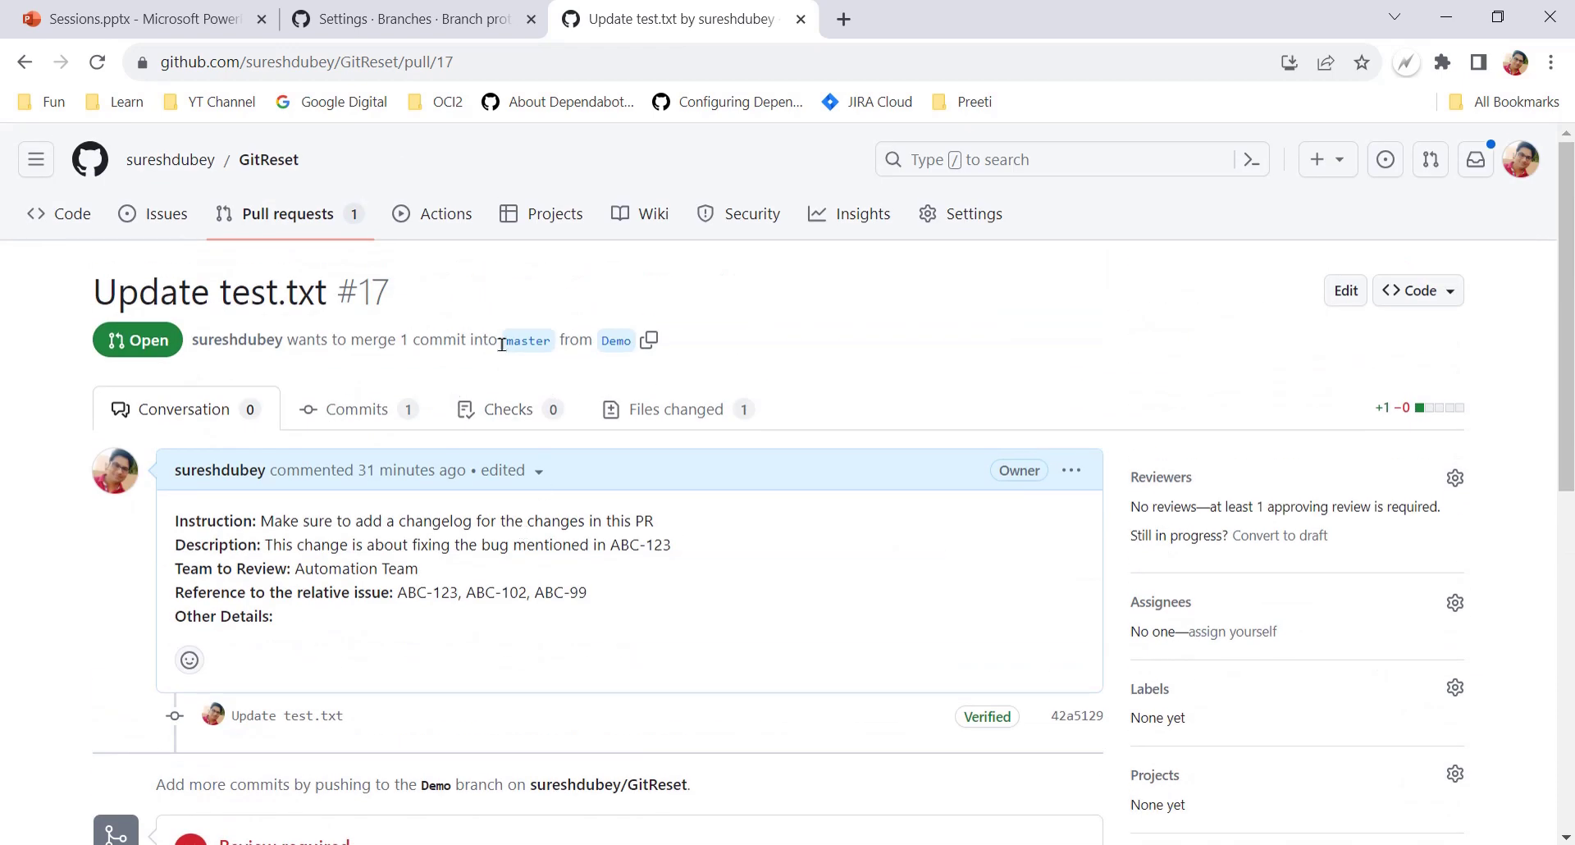
{"action": "left_click_drag", "start_coordinate": [495, 339], "coordinate": [562, 338]}
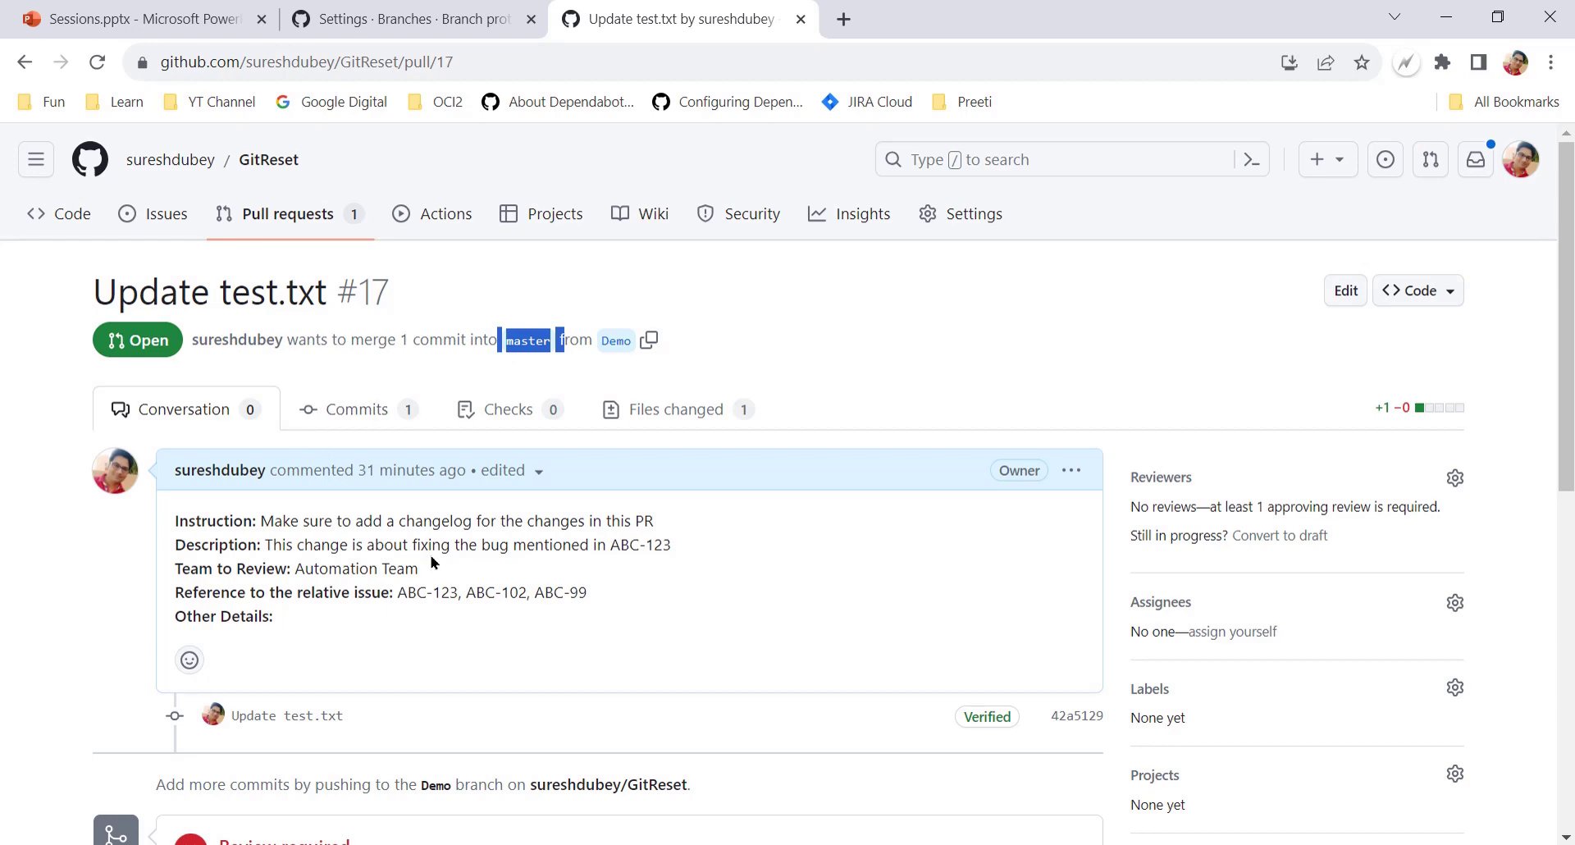
{"action": "scroll", "coordinate": [436, 562], "scroll_direction": "down", "scroll_amount": 4}
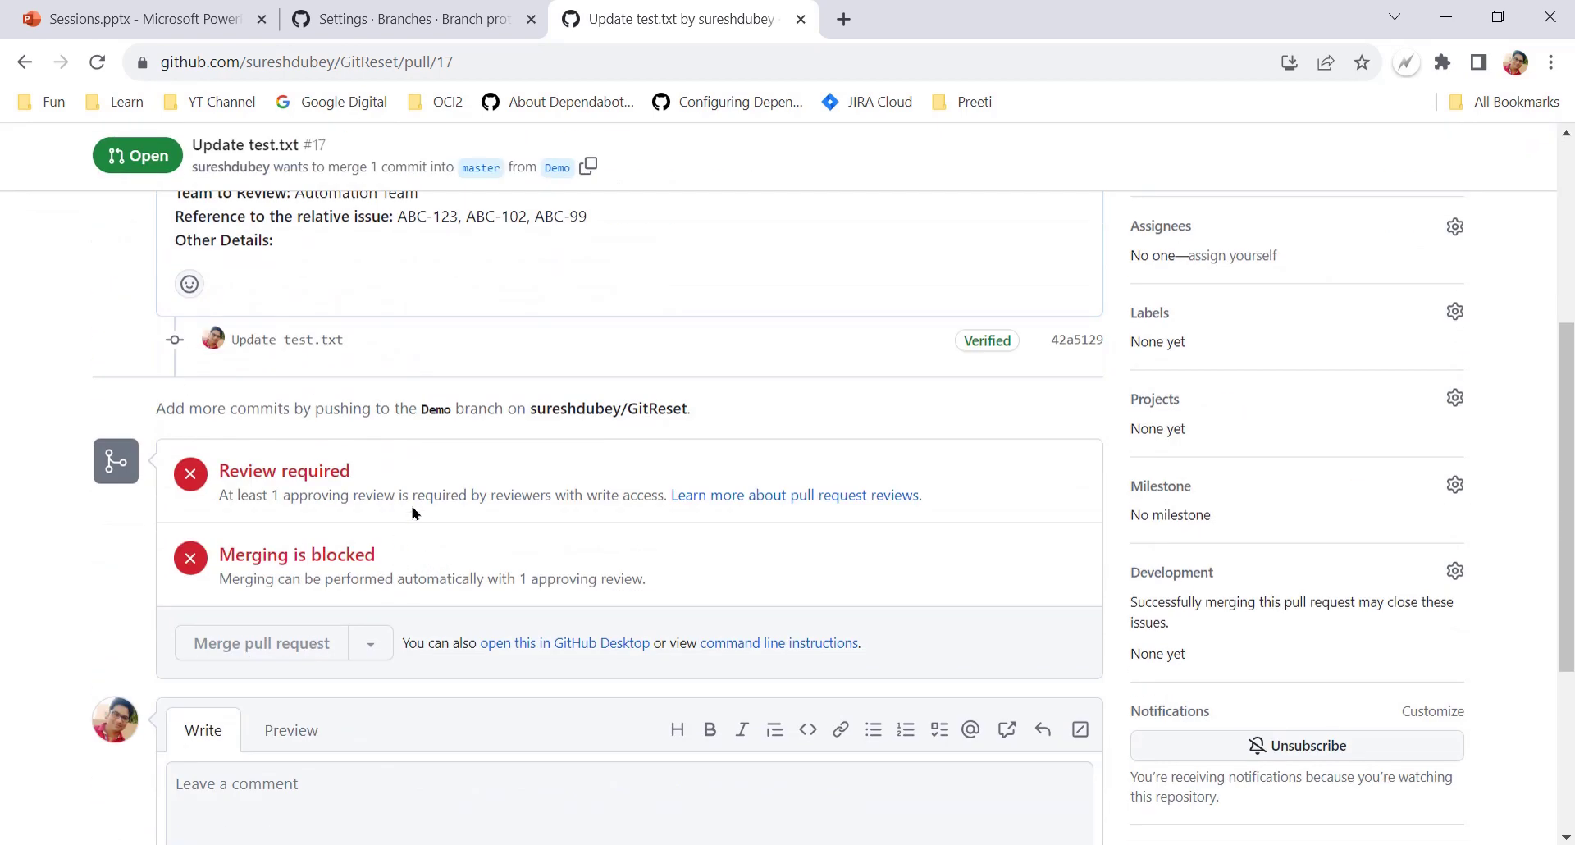
{"action": "scroll", "coordinate": [613, 491], "scroll_direction": "up", "scroll_amount": 2}
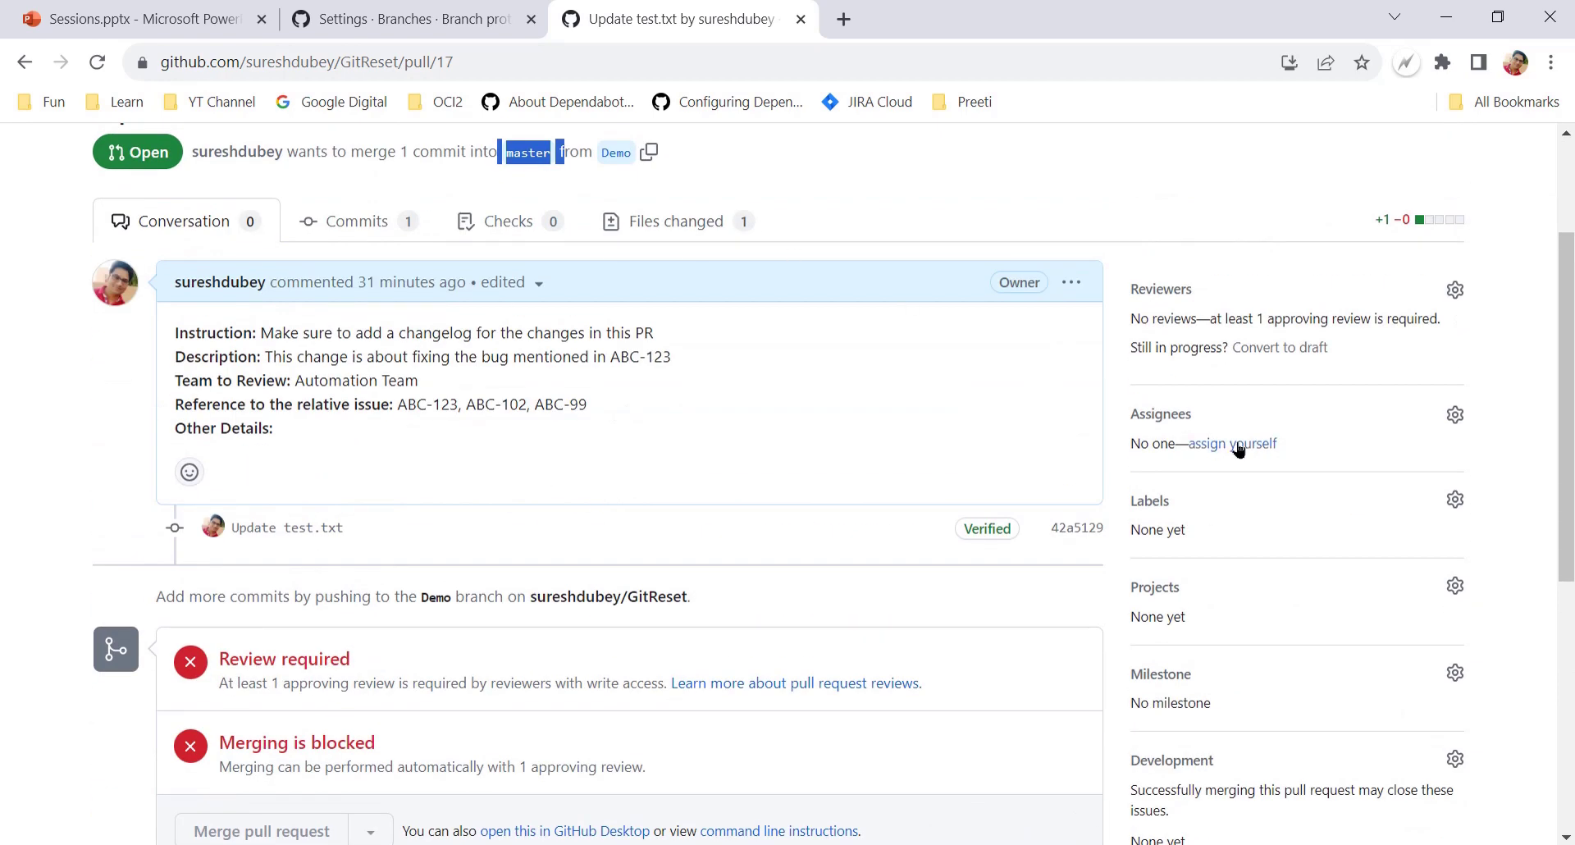
{"action": "scroll", "coordinate": [663, 444], "scroll_direction": "up", "scroll_amount": 2}
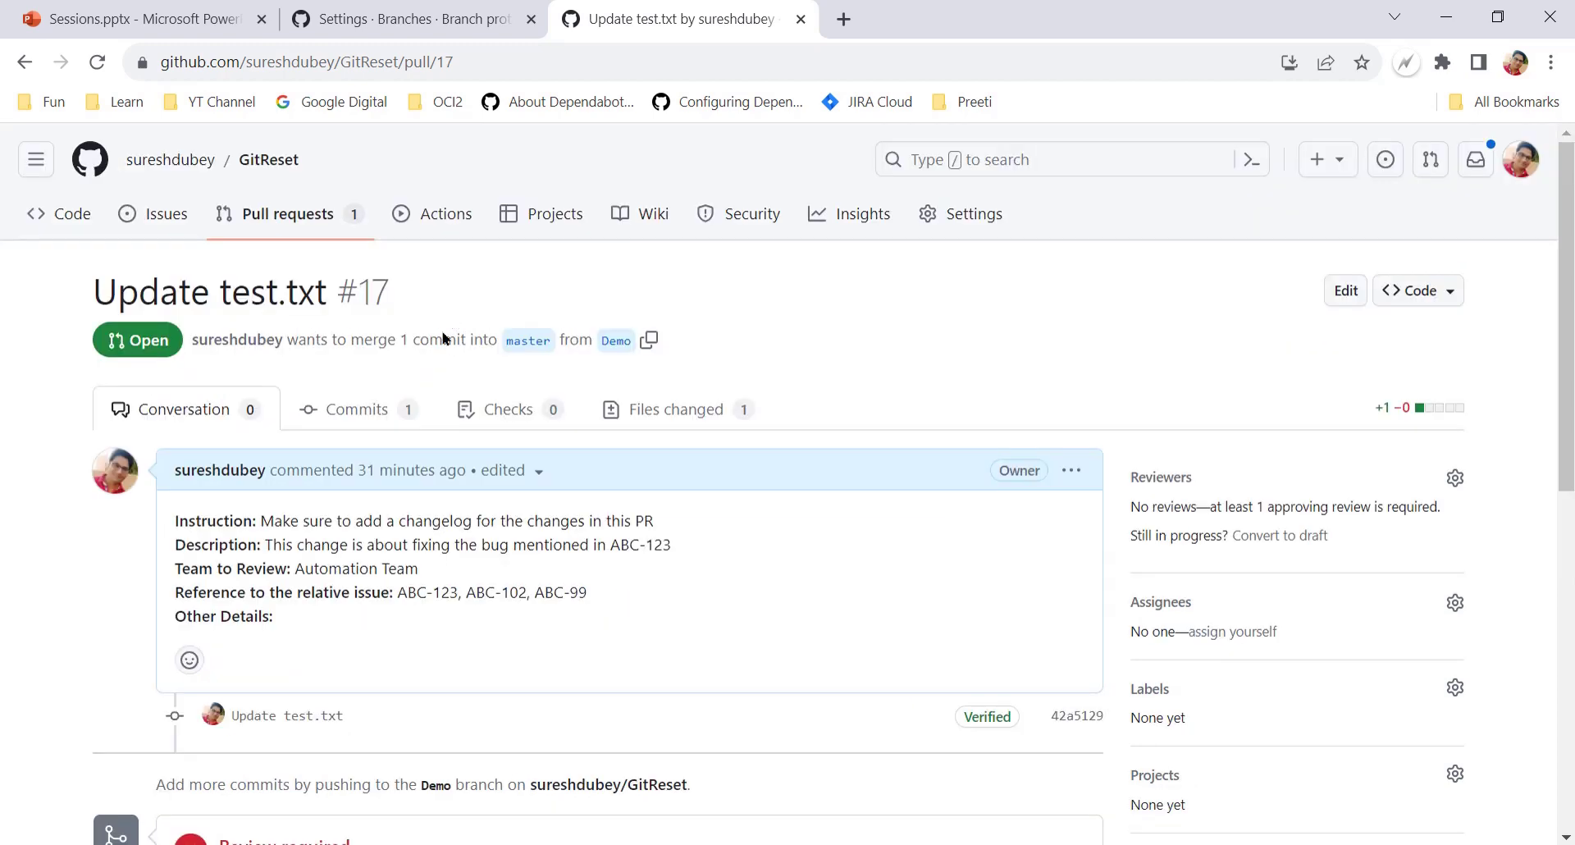
{"action": "left_click_drag", "start_coordinate": [473, 338], "coordinate": [557, 338]}
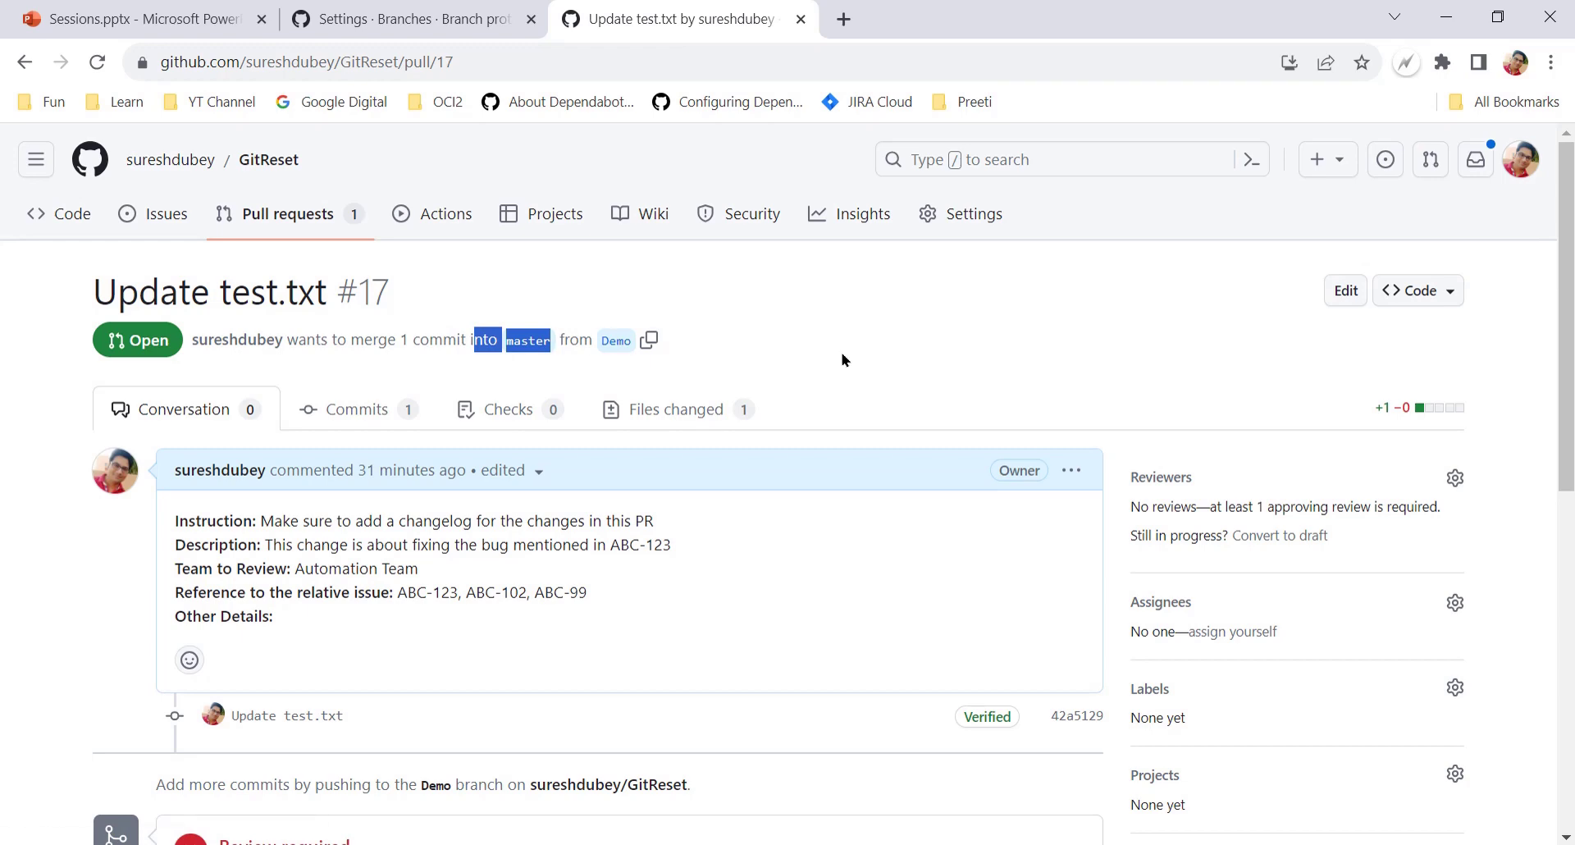
{"action": "left_click", "coordinate": [777, 352]}
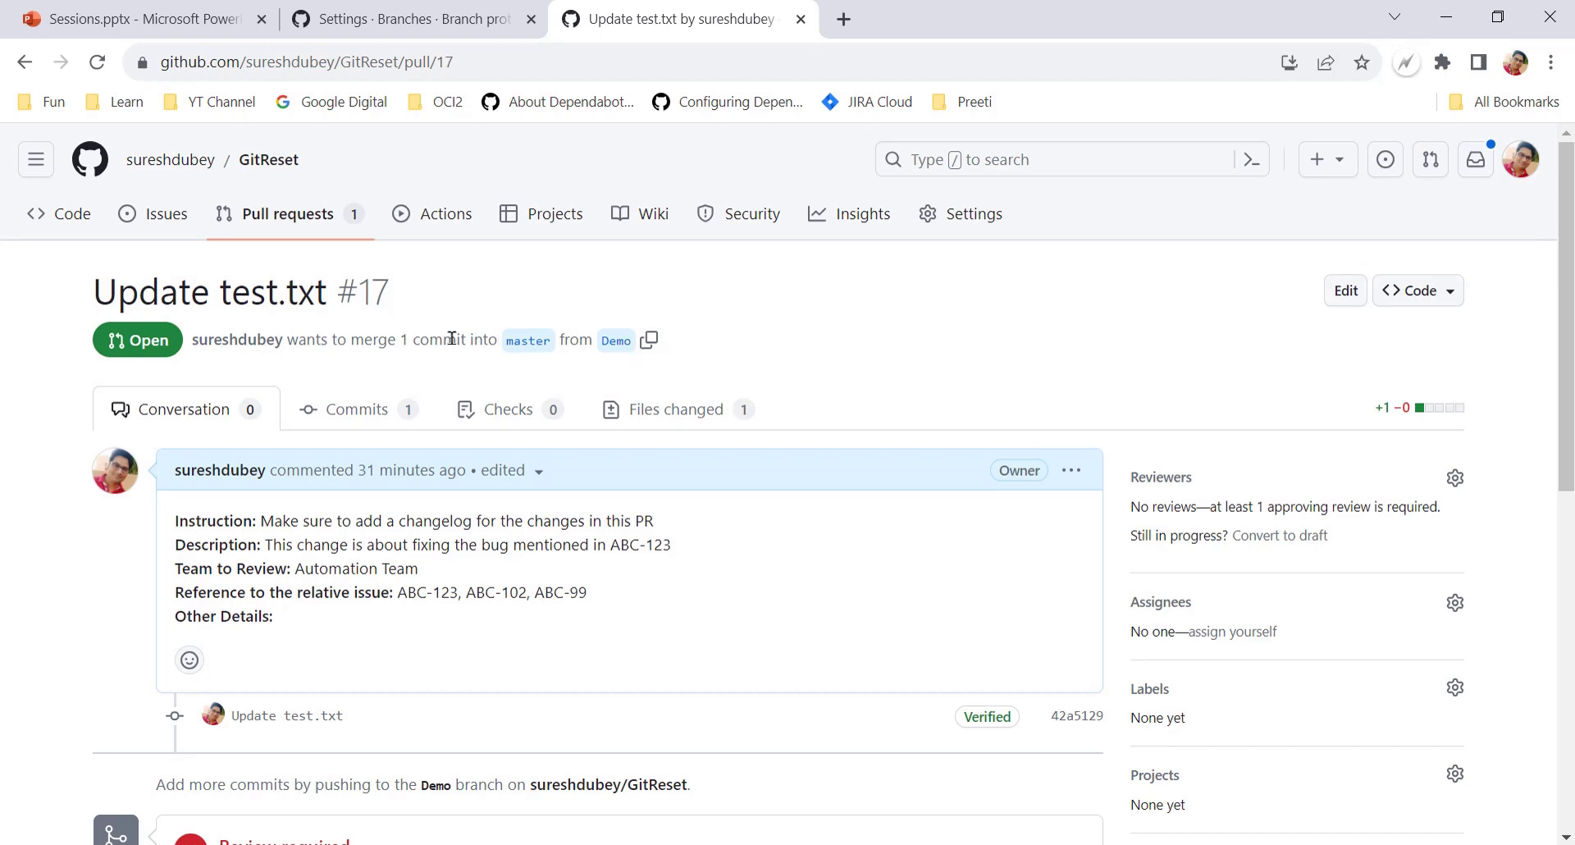
{"action": "left_click_drag", "start_coordinate": [452, 338], "coordinate": [553, 347]}
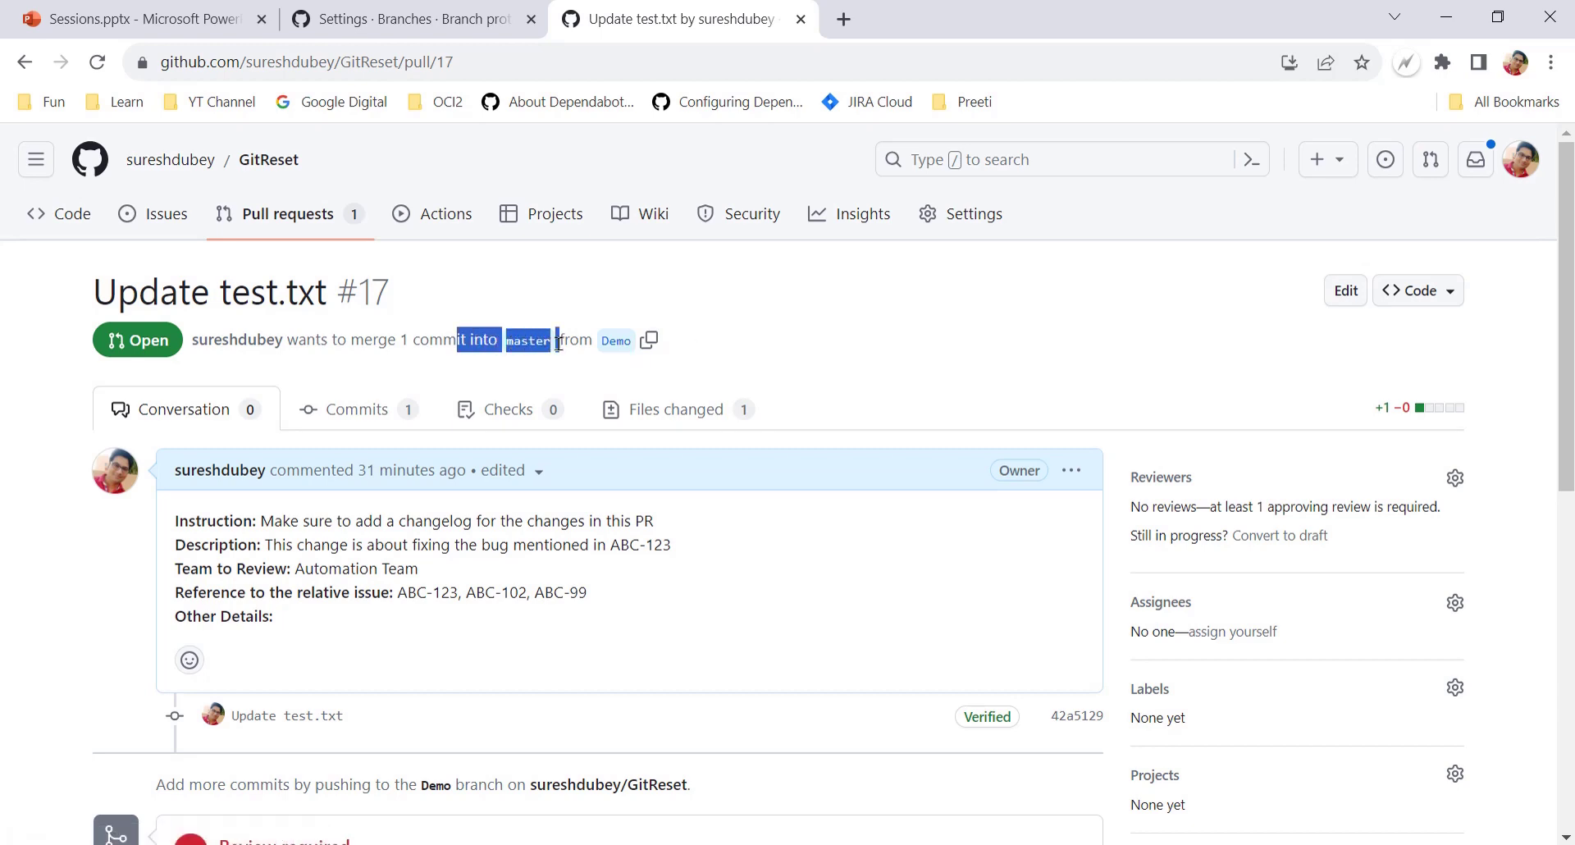
{"action": "left_click", "coordinate": [792, 347]}
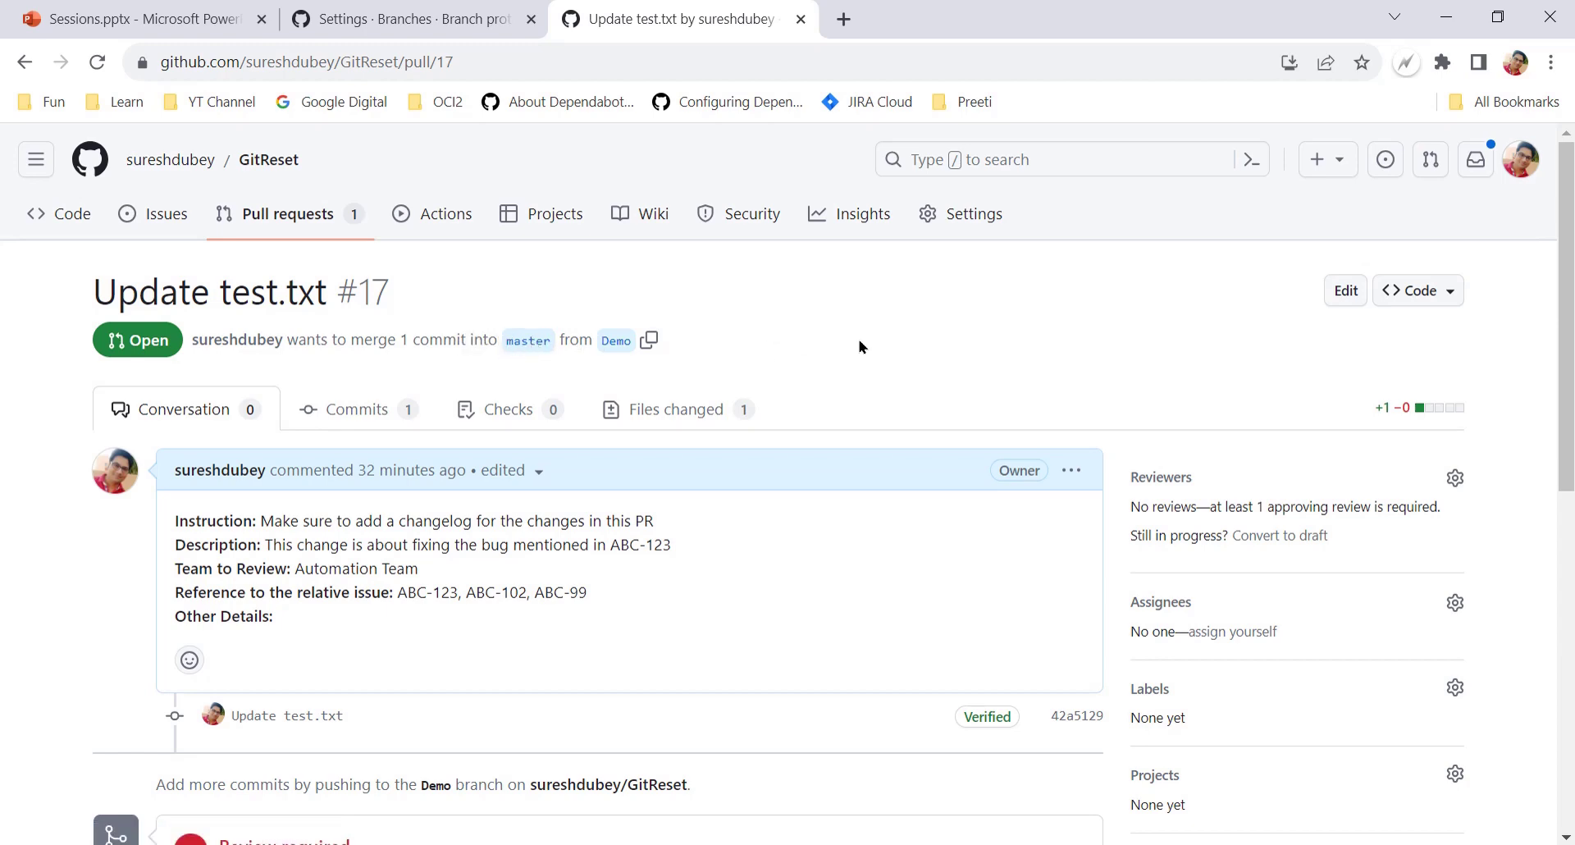
View the branch protection rule for the master branch in the repository settings
{"action": "left_click", "coordinate": [418, 25]}
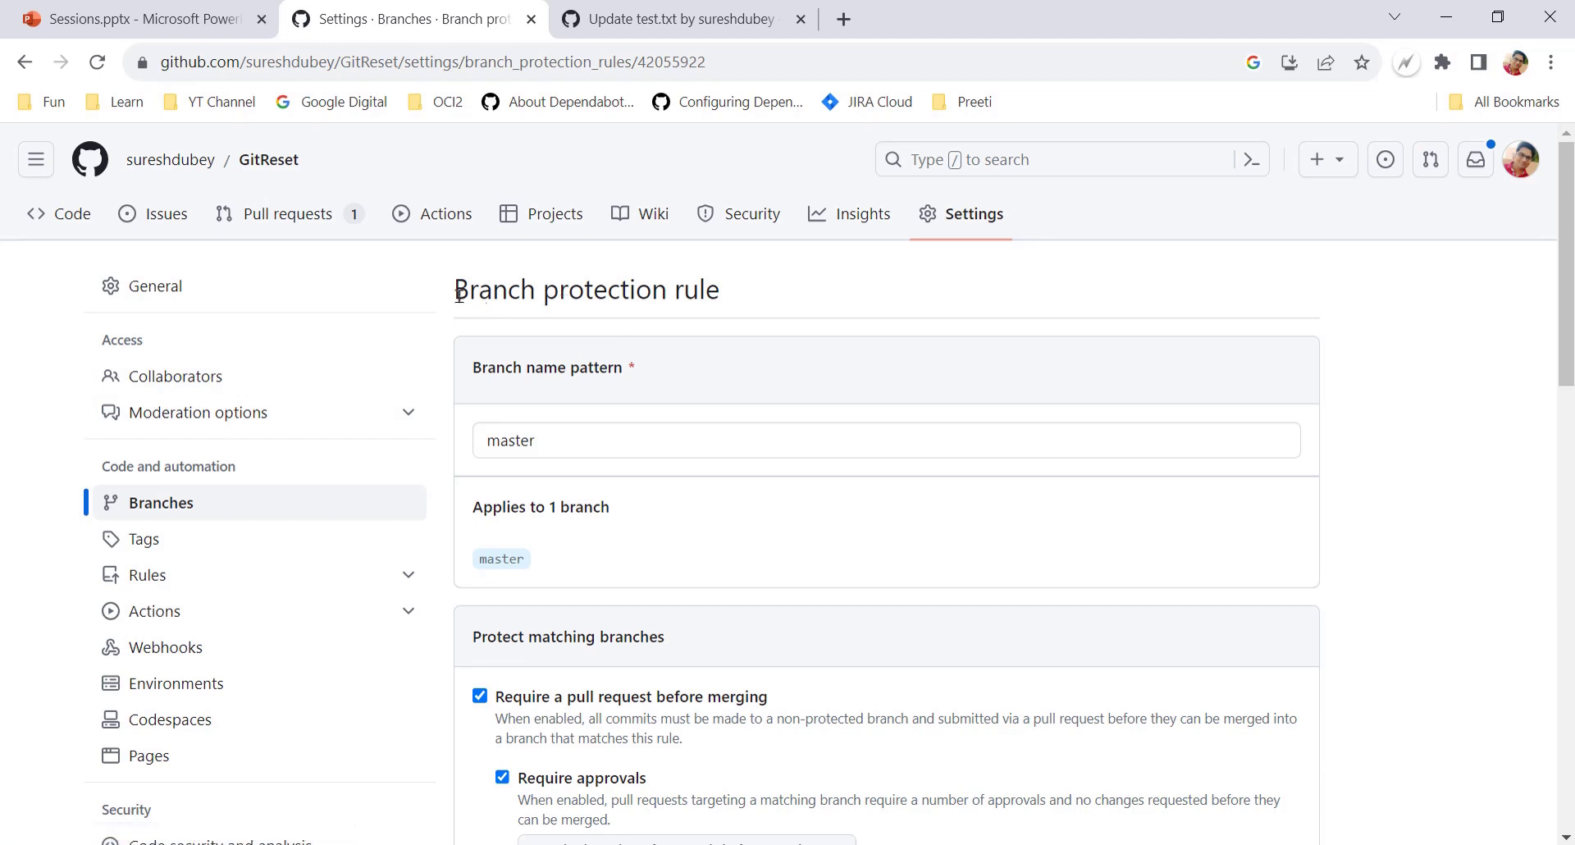
{"action": "left_click_drag", "start_coordinate": [456, 294], "coordinate": [749, 299]}
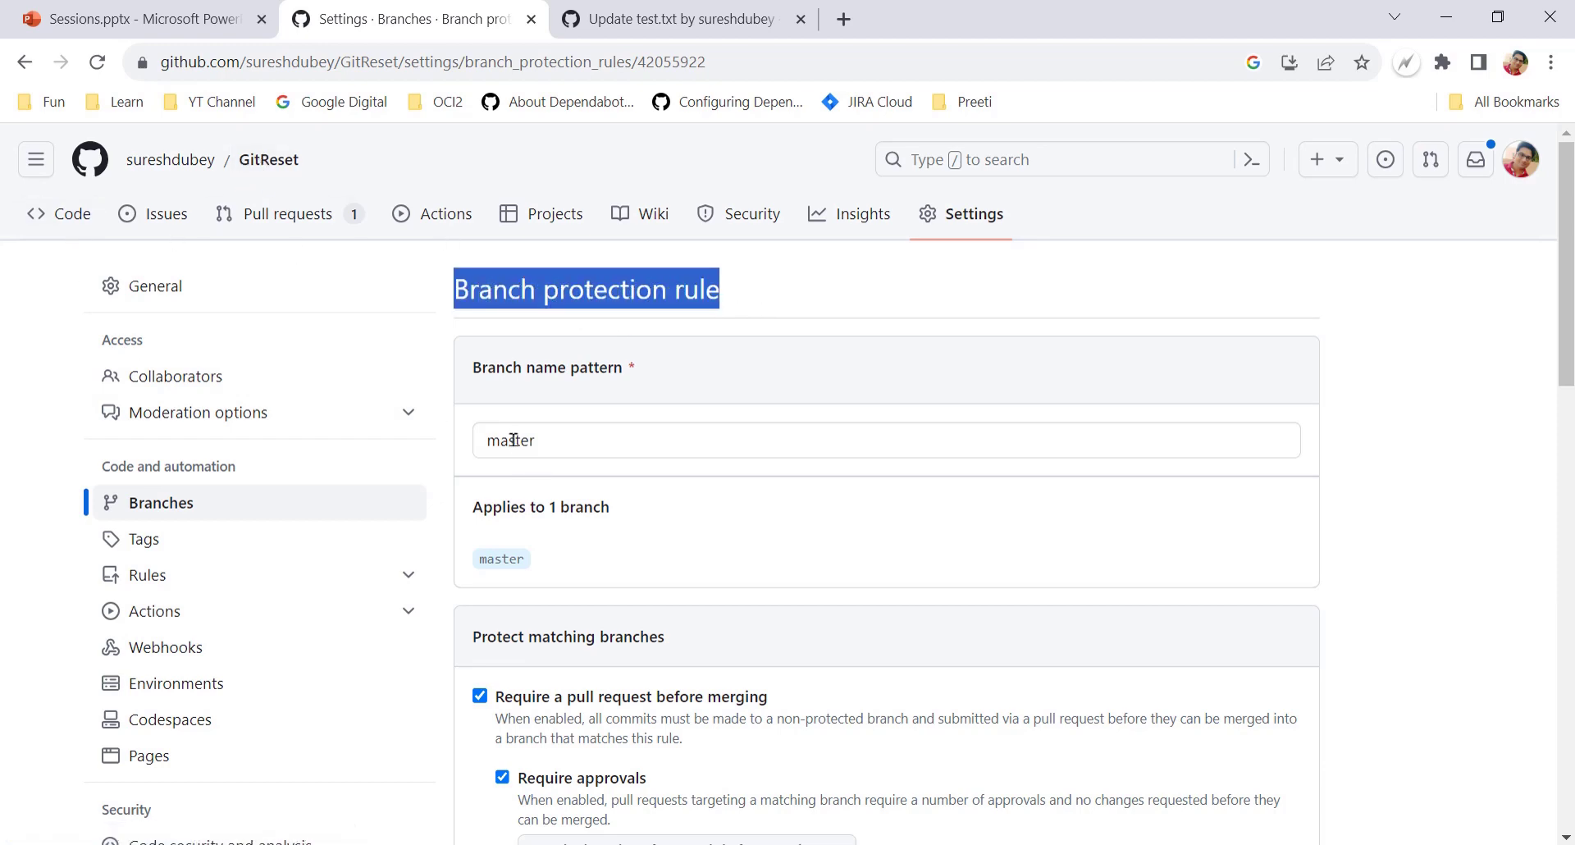
{"action": "left_click", "coordinate": [701, 286]}
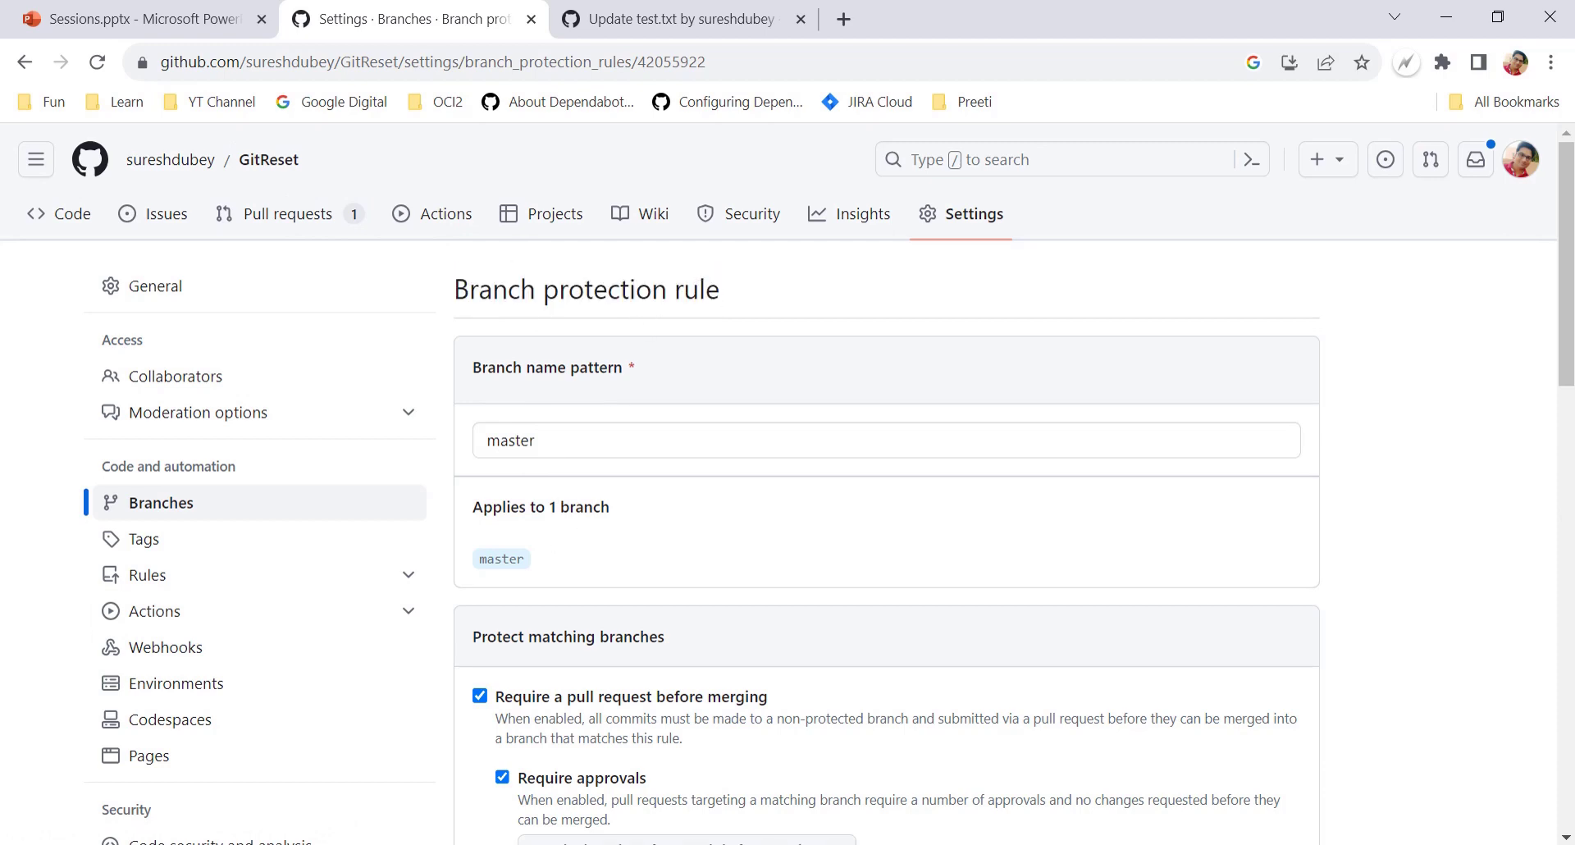
Switch to Notepad and read the outline's items on prerequisites and enabling PR auto-merge at the repository level
{"action": "key", "text": "alt+Tab"}
{"action": "left_click", "coordinate": [487, 215]}
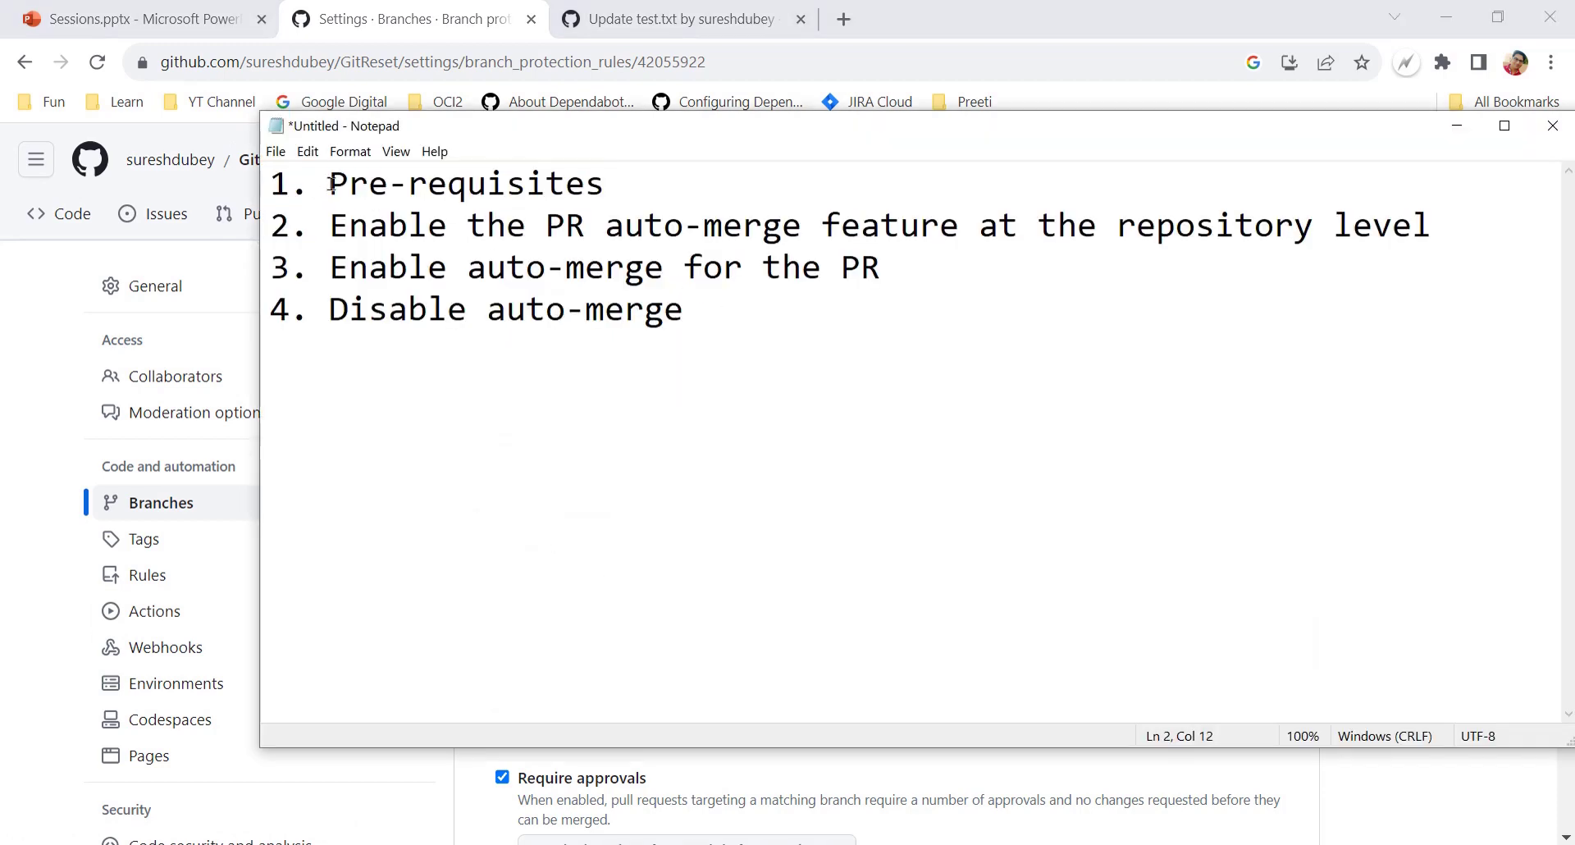
{"action": "left_click_drag", "start_coordinate": [332, 184], "coordinate": [656, 184]}
{"action": "left_click", "coordinate": [584, 222]}
{"action": "left_click_drag", "start_coordinate": [328, 227], "coordinate": [1312, 218]}
{"action": "left_click_drag", "start_coordinate": [331, 185], "coordinate": [628, 184]}
{"action": "left_click_drag", "start_coordinate": [328, 233], "coordinate": [1432, 234]}
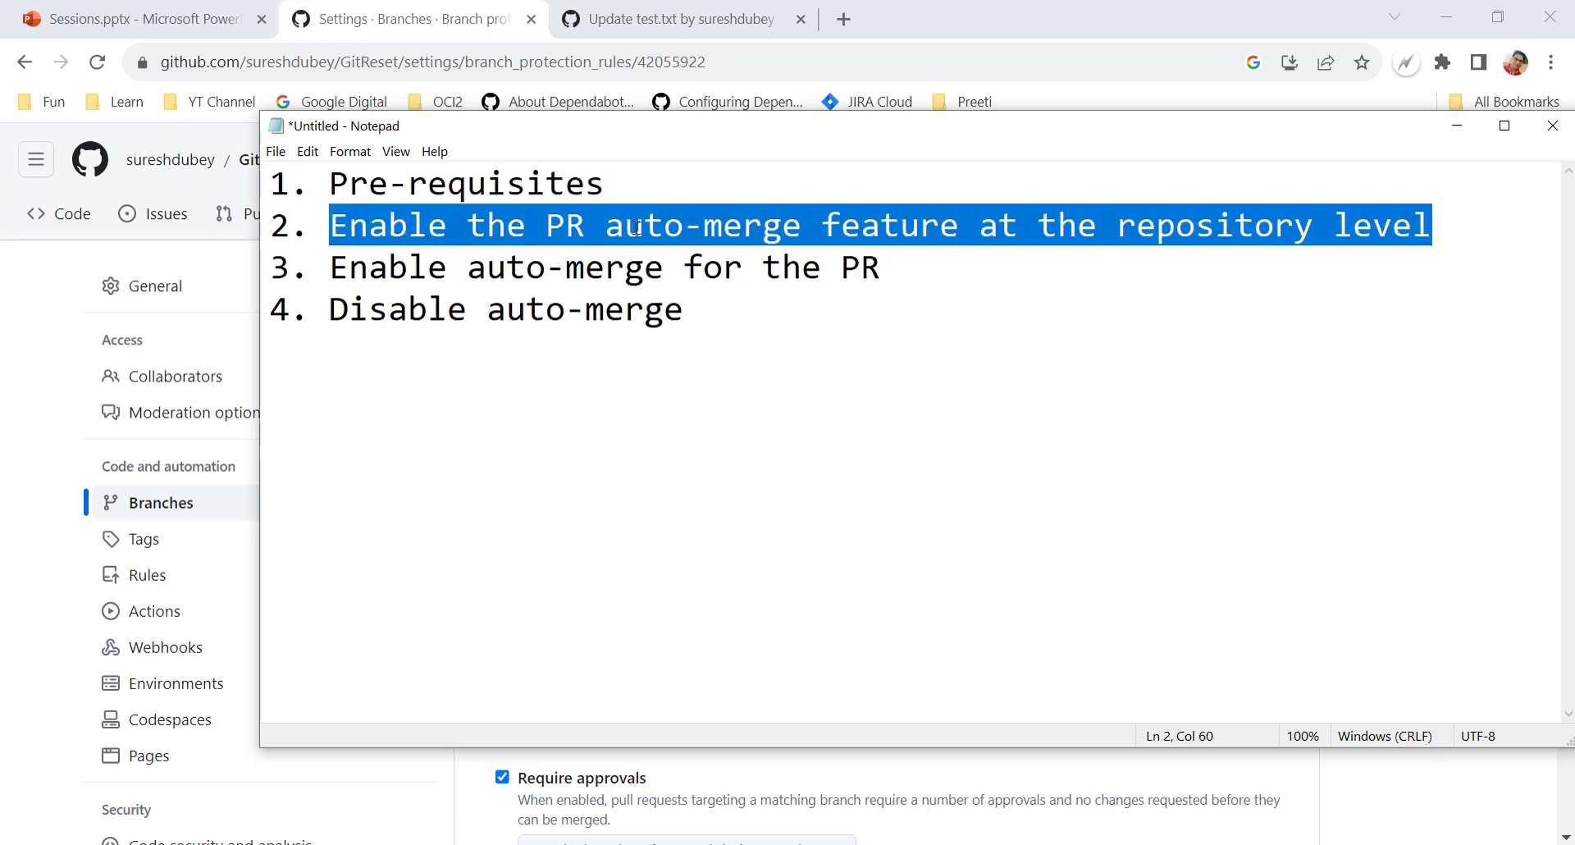
{"action": "left_click_drag", "start_coordinate": [329, 185], "coordinate": [430, 235]}
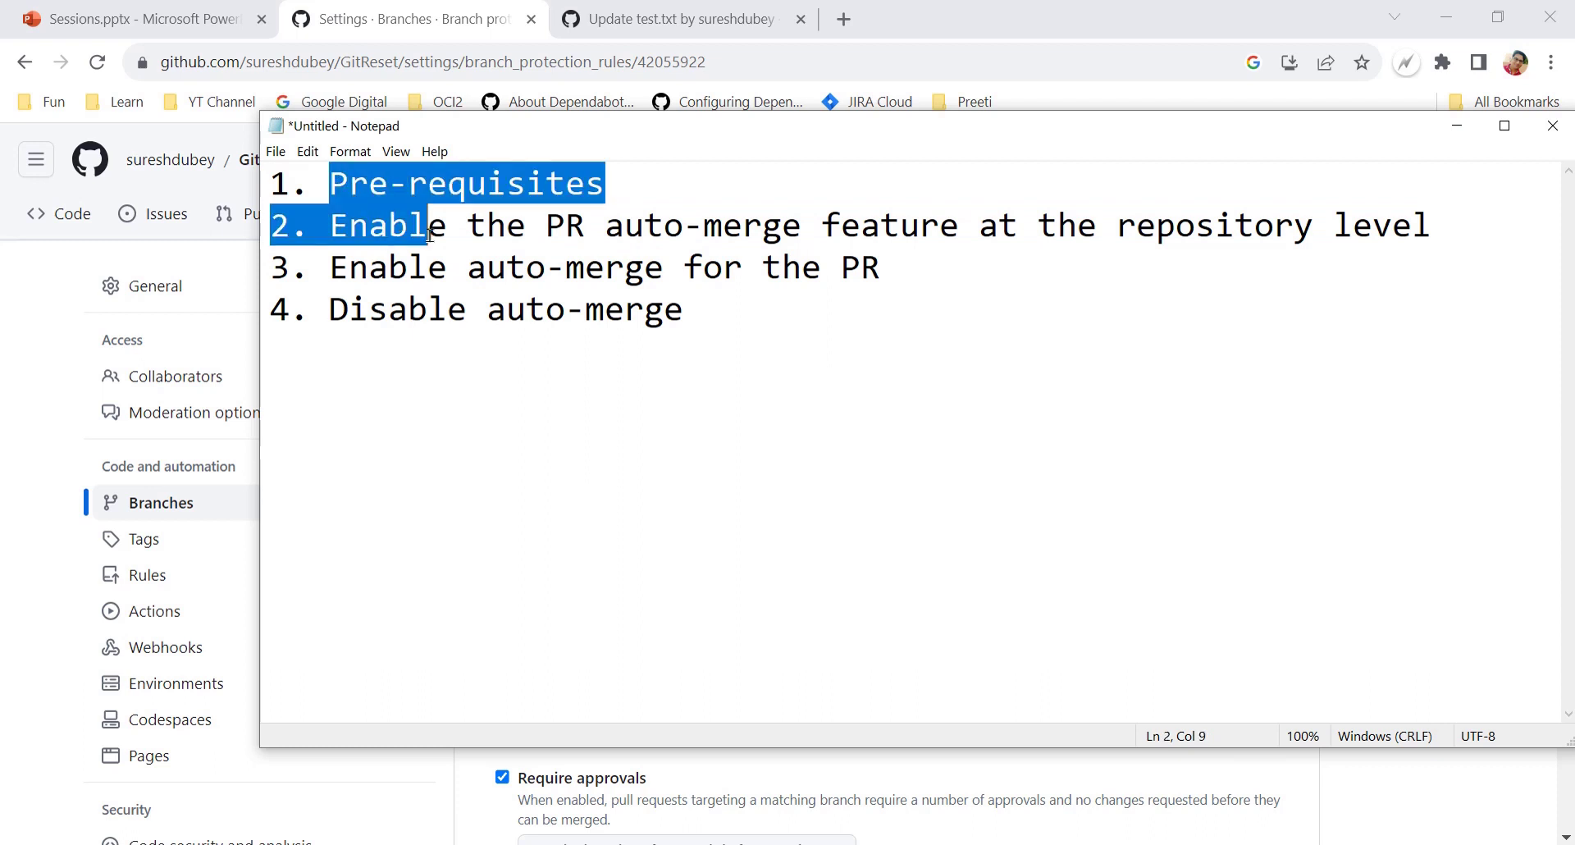
Read the outline's item on enabling auto-merge for the PR and compare it with the repository-level item
{"action": "left_click", "coordinate": [336, 269]}
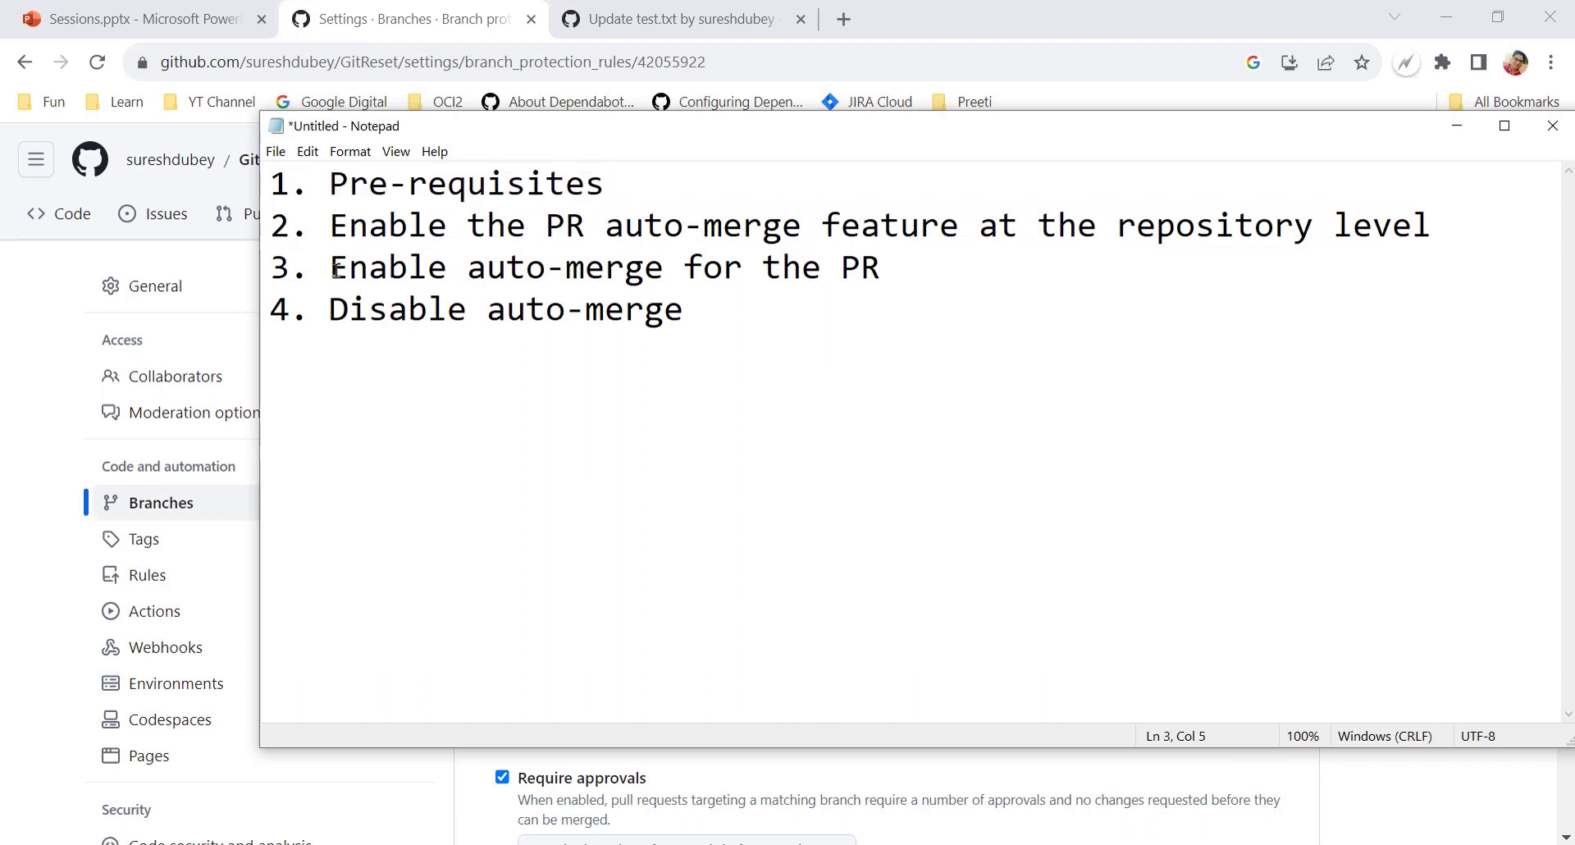
{"action": "left_click_drag", "start_coordinate": [337, 269], "coordinate": [922, 270]}
{"action": "left_click", "coordinate": [537, 272]}
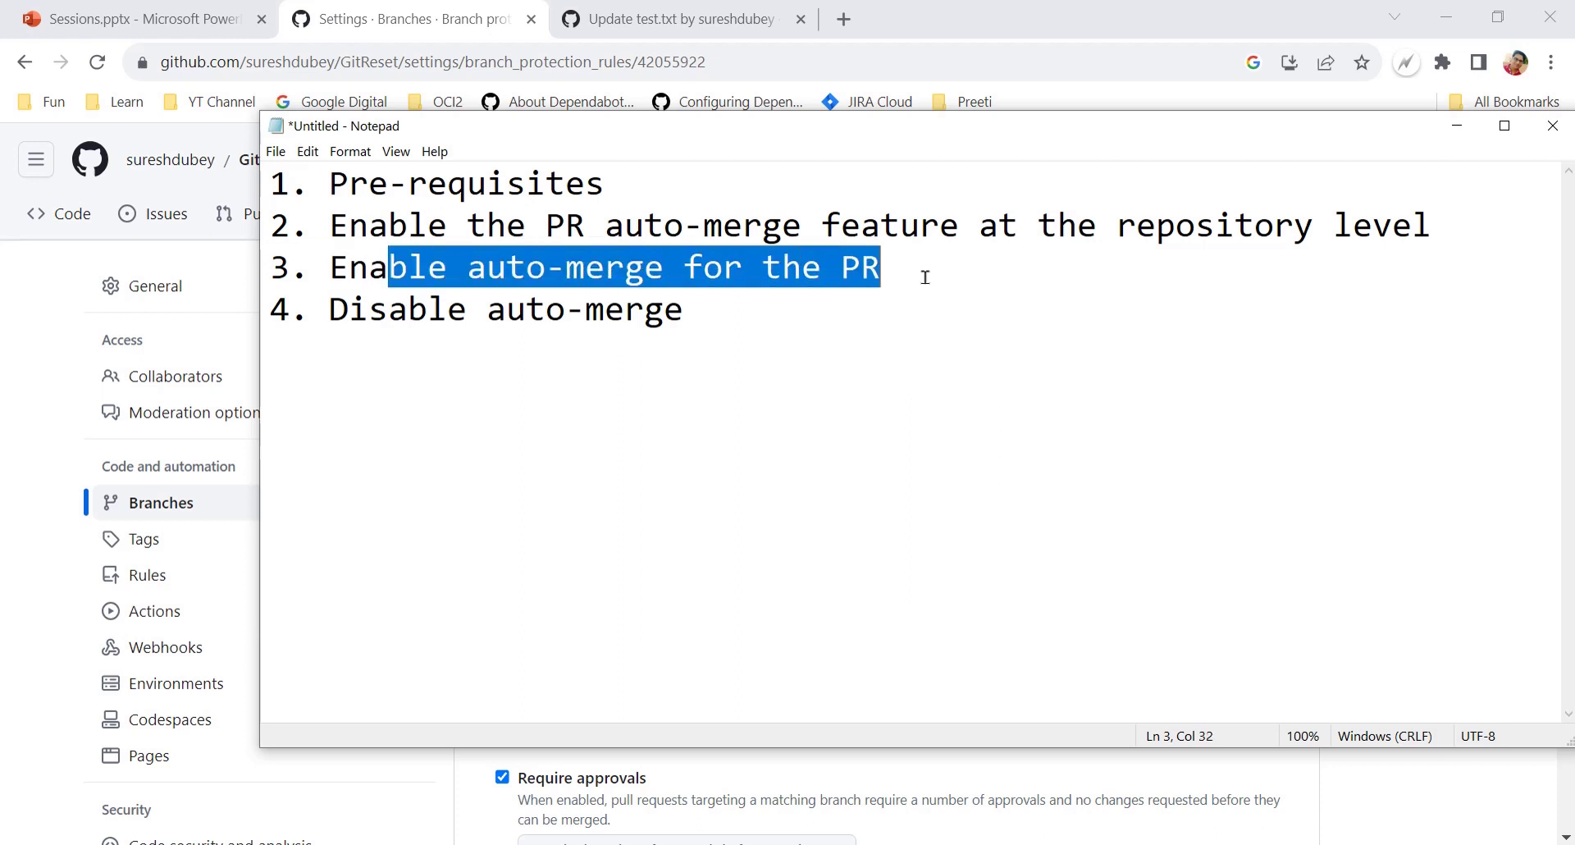
{"action": "left_click", "coordinate": [613, 275]}
{"action": "left_click", "coordinate": [338, 288]}
{"action": "left_click_drag", "start_coordinate": [332, 268], "coordinate": [912, 273]}
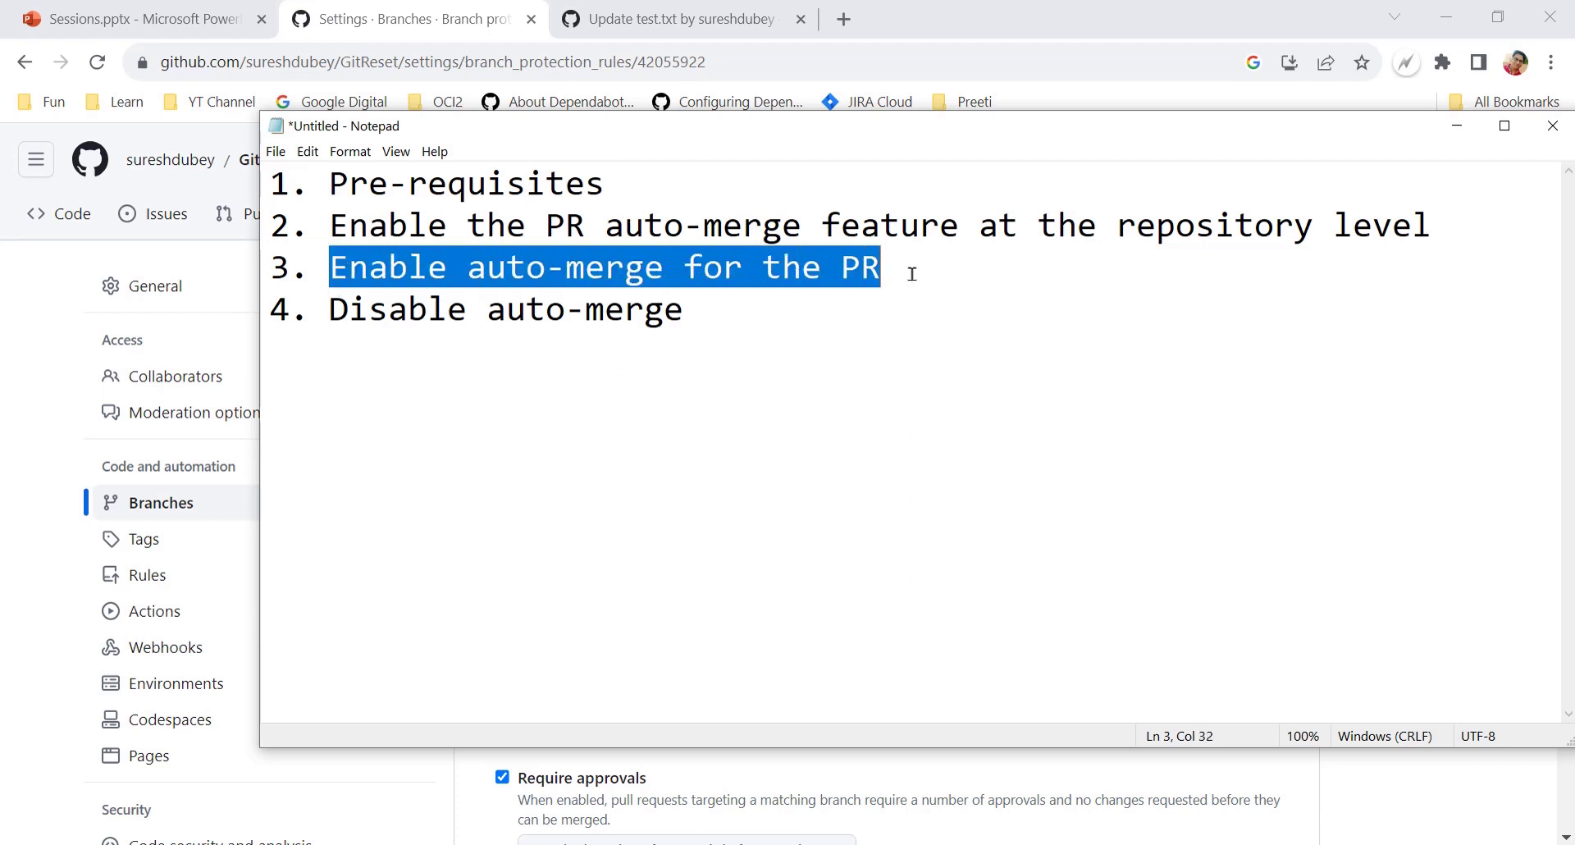
{"action": "left_click", "coordinate": [335, 267]}
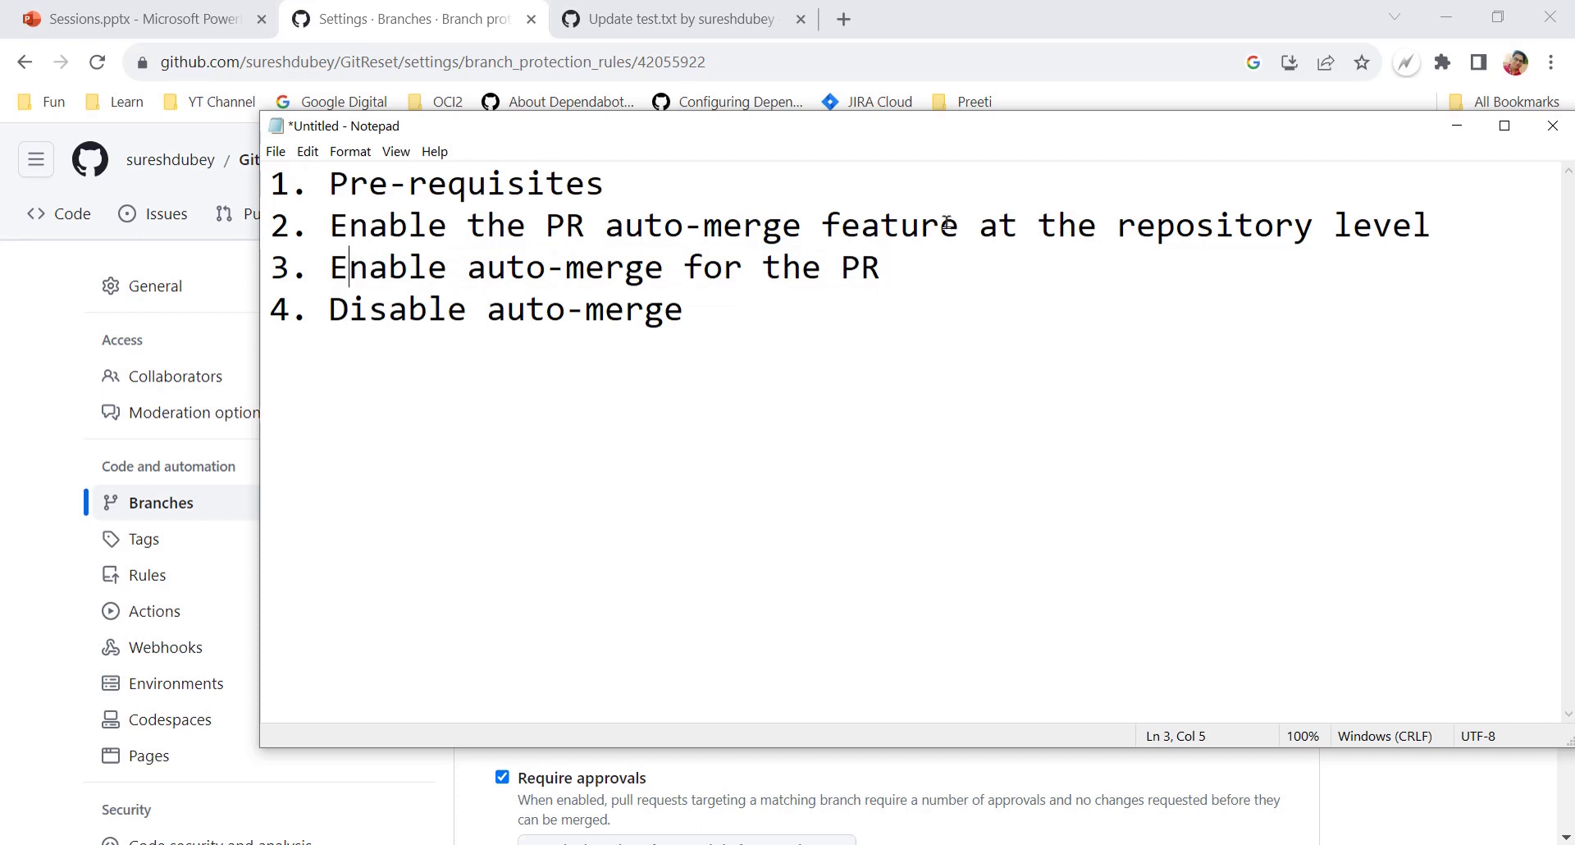
{"action": "left_click_drag", "start_coordinate": [387, 226], "coordinate": [1281, 230]}
{"action": "left_click", "coordinate": [1197, 228]}
{"action": "left_click_drag", "start_coordinate": [1121, 228], "coordinate": [1432, 229]}
{"action": "left_click", "coordinate": [391, 263]}
{"action": "left_click_drag", "start_coordinate": [330, 267], "coordinate": [875, 276]}
{"action": "left_click", "coordinate": [482, 271]}
Return to pull request #17 in the browser, reload it and check its merge options
{"action": "left_click", "coordinate": [480, 23]}
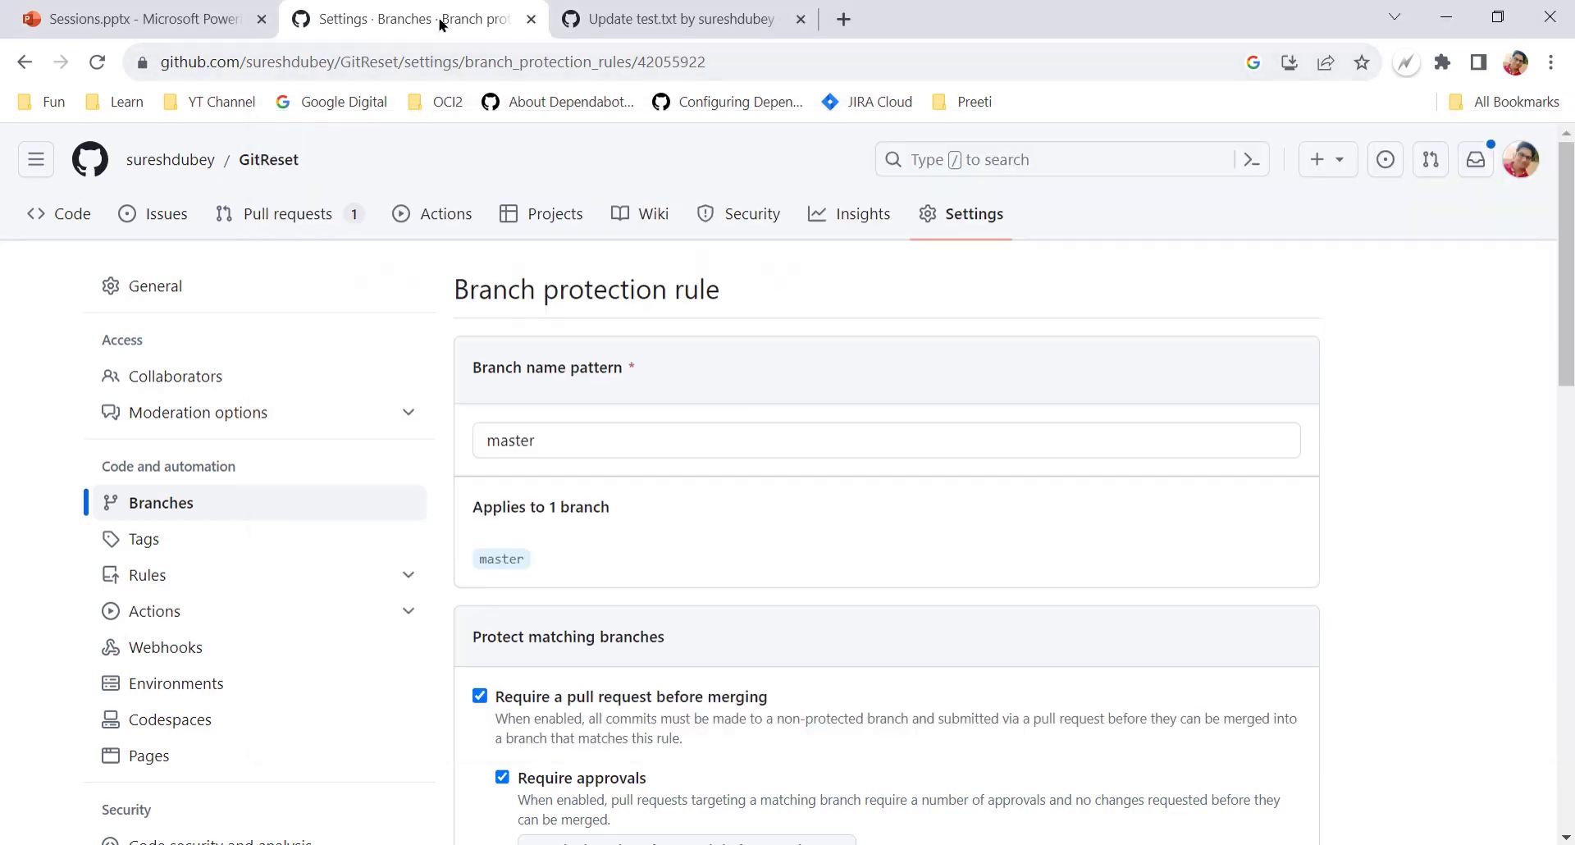
{"action": "left_click", "coordinate": [691, 16]}
{"action": "left_click_drag", "start_coordinate": [99, 293], "coordinate": [442, 303]}
{"action": "left_click", "coordinate": [55, 264]}
{"action": "left_click", "coordinate": [95, 63]}
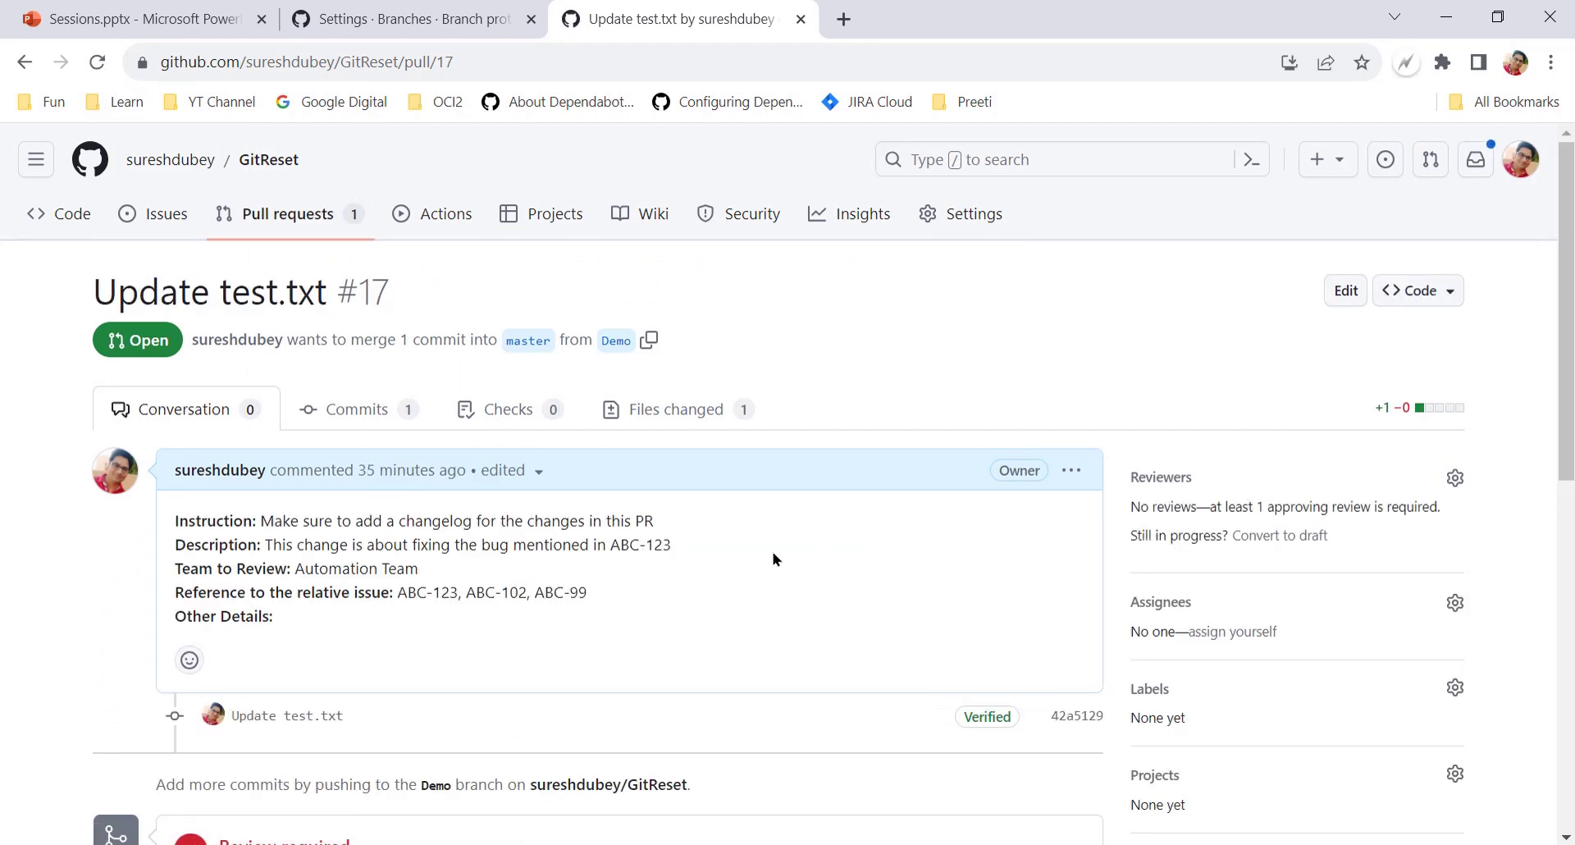
{"action": "scroll", "coordinate": [605, 550], "scroll_direction": "down", "scroll_amount": 2}
{"action": "scroll", "coordinate": [605, 549], "scroll_direction": "down", "scroll_amount": 4}
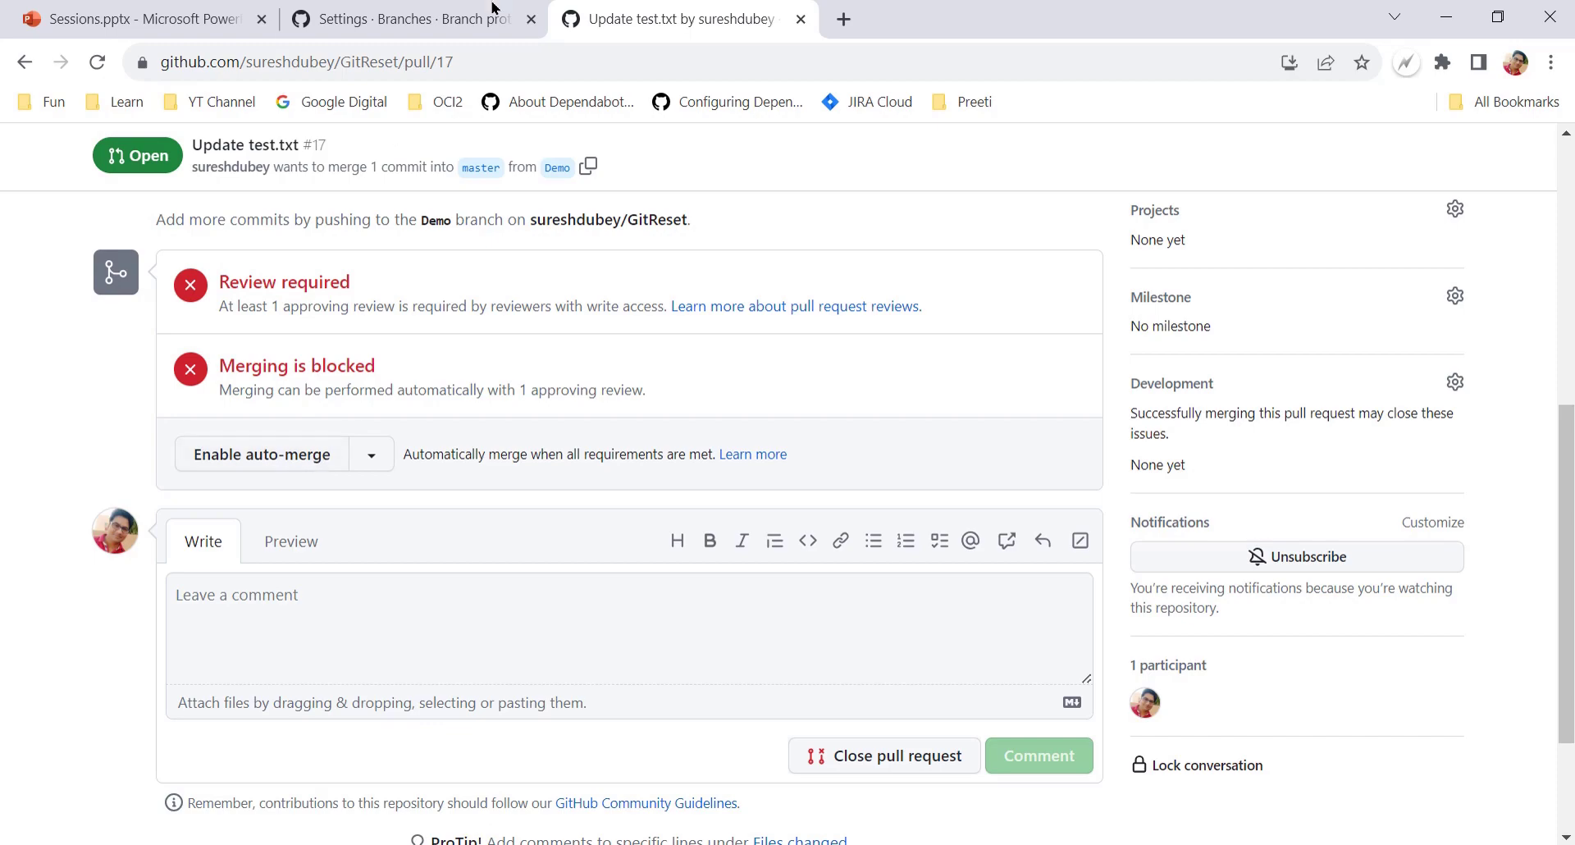
Open the repository's general settings and check the Allow auto-merge option for pull requests
{"action": "left_click", "coordinate": [441, 21]}
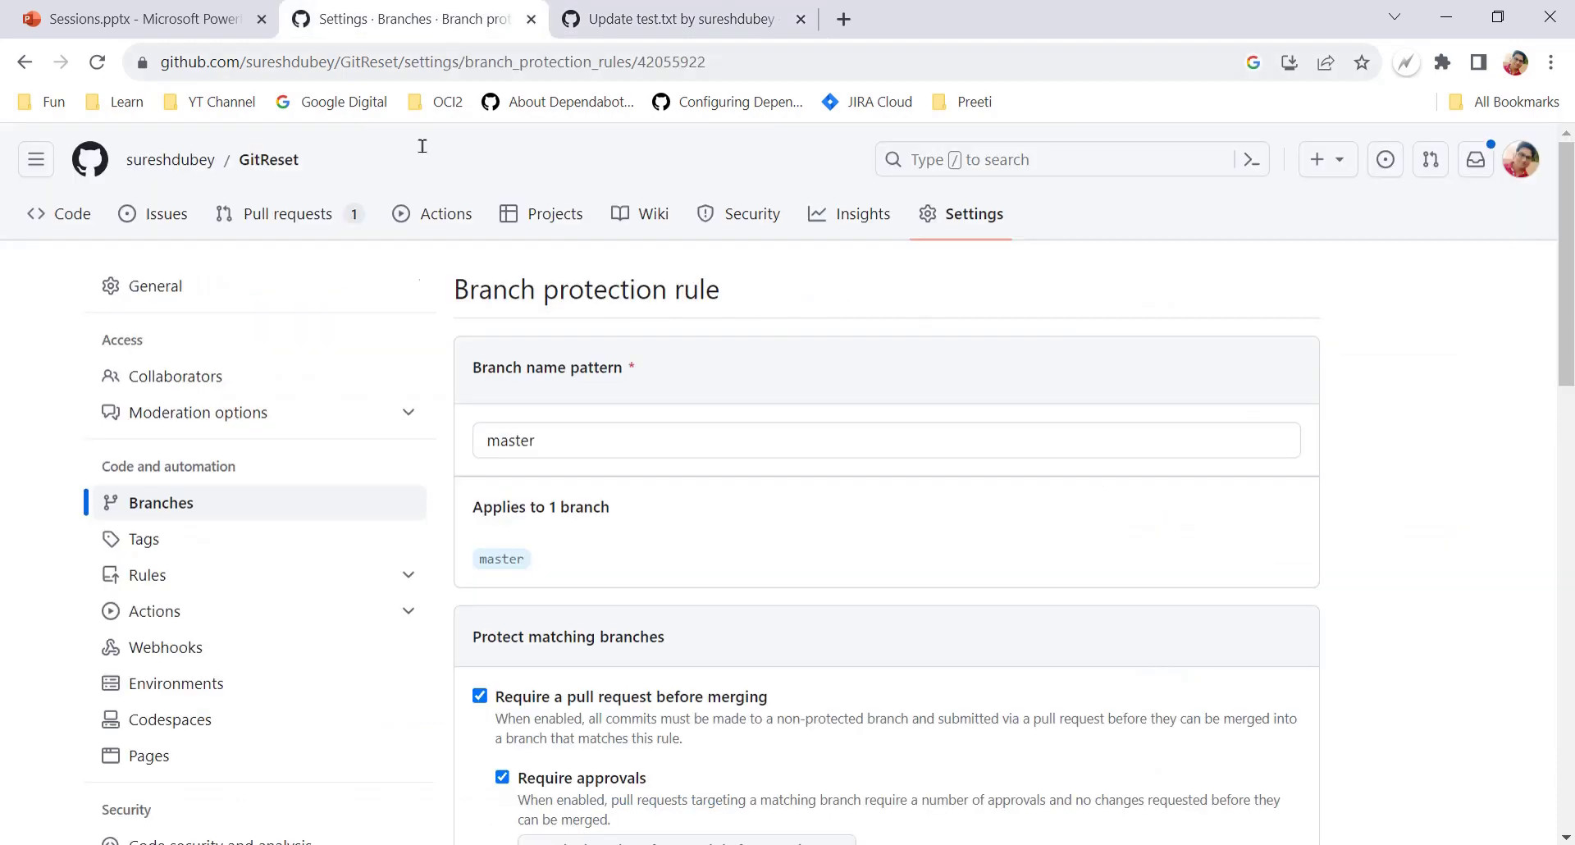
{"action": "left_click", "coordinate": [141, 286]}
{"action": "scroll", "coordinate": [825, 545], "scroll_direction": "down", "scroll_amount": 20}
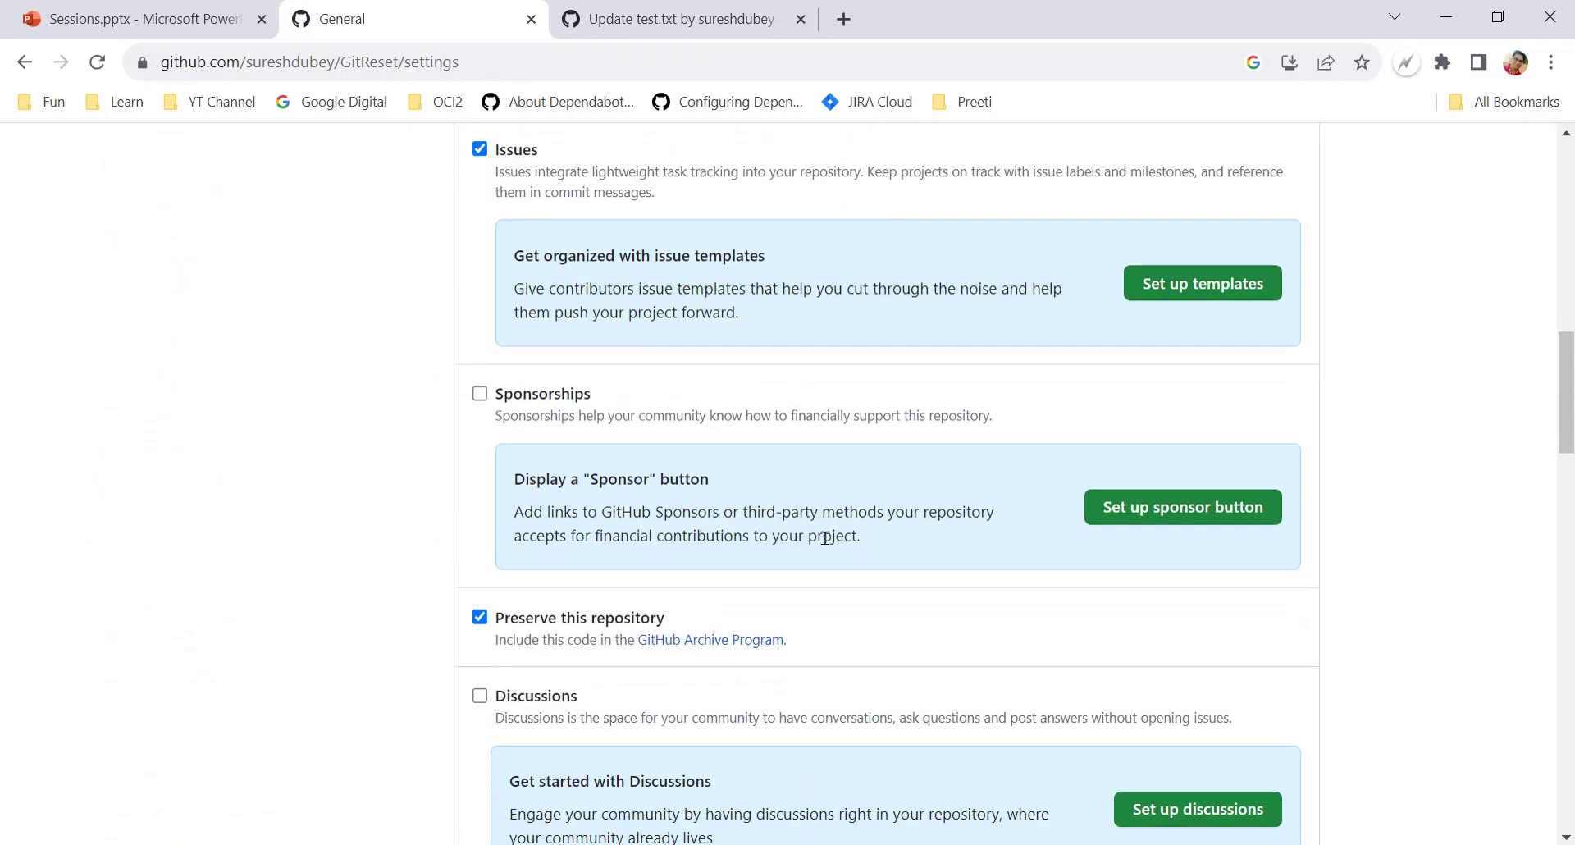
{"action": "scroll", "coordinate": [825, 540], "scroll_direction": "down", "scroll_amount": 7}
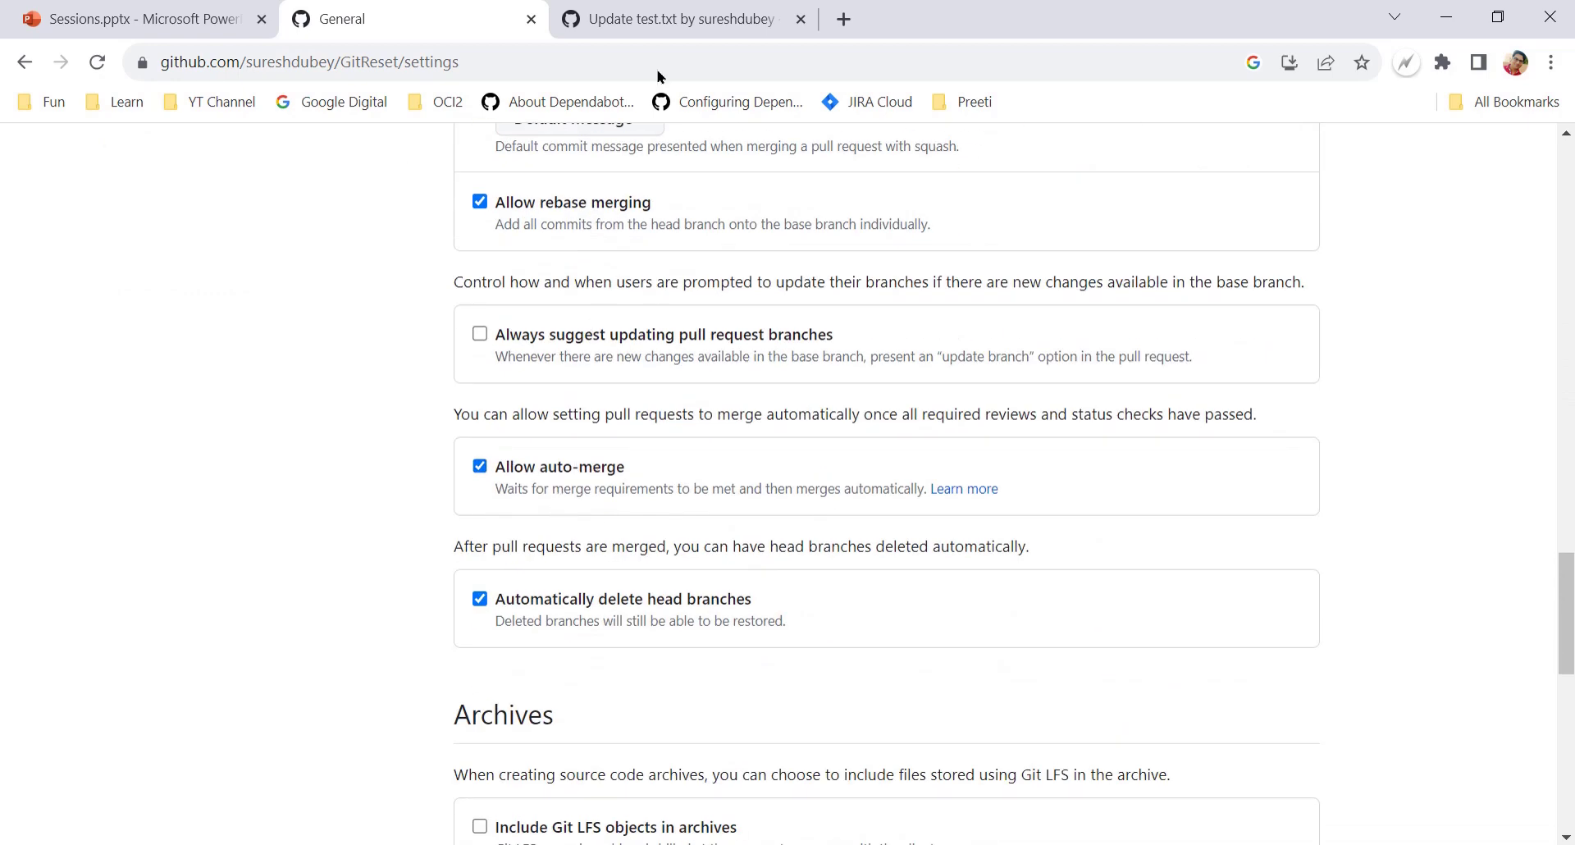
Return to pull request #17, view the merge methods offered for auto-merge and leave the selection as is
{"action": "left_click", "coordinate": [689, 19]}
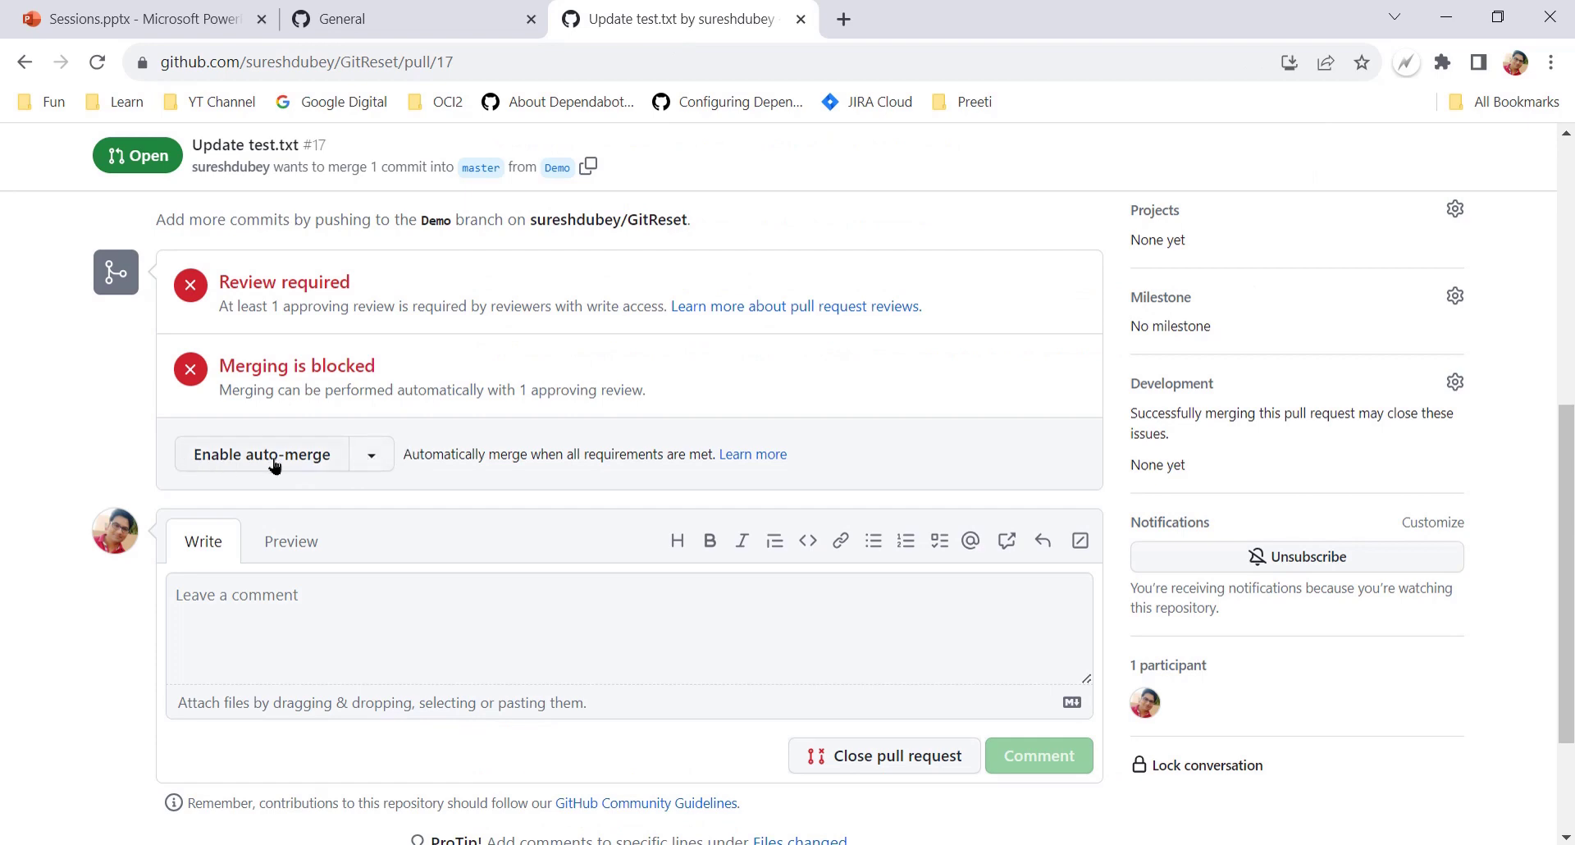
{"action": "left_click", "coordinate": [373, 460]}
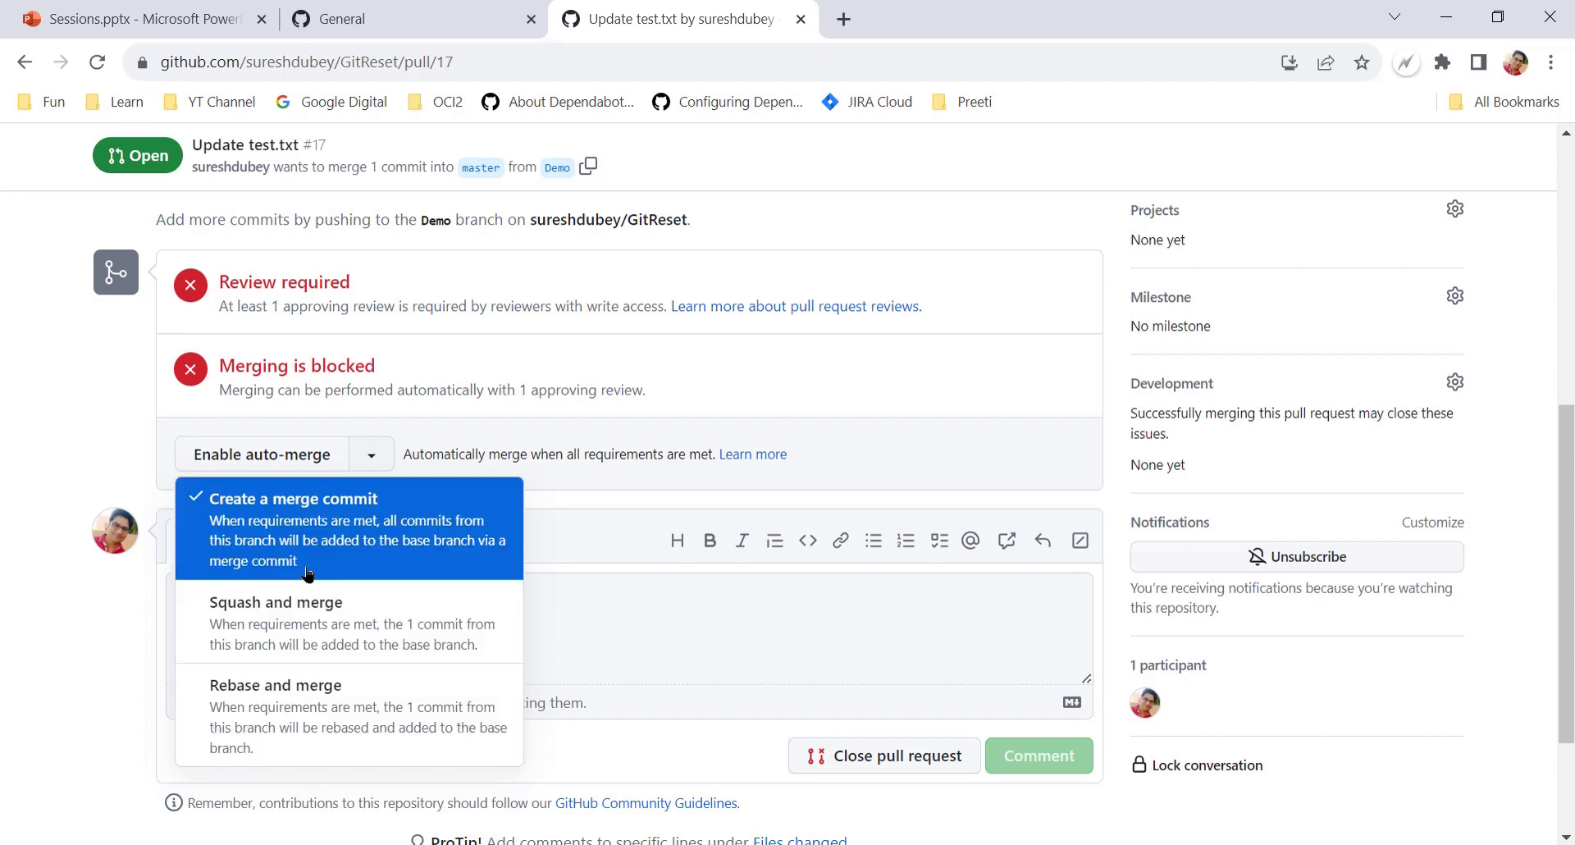
{"action": "left_click", "coordinate": [115, 440]}
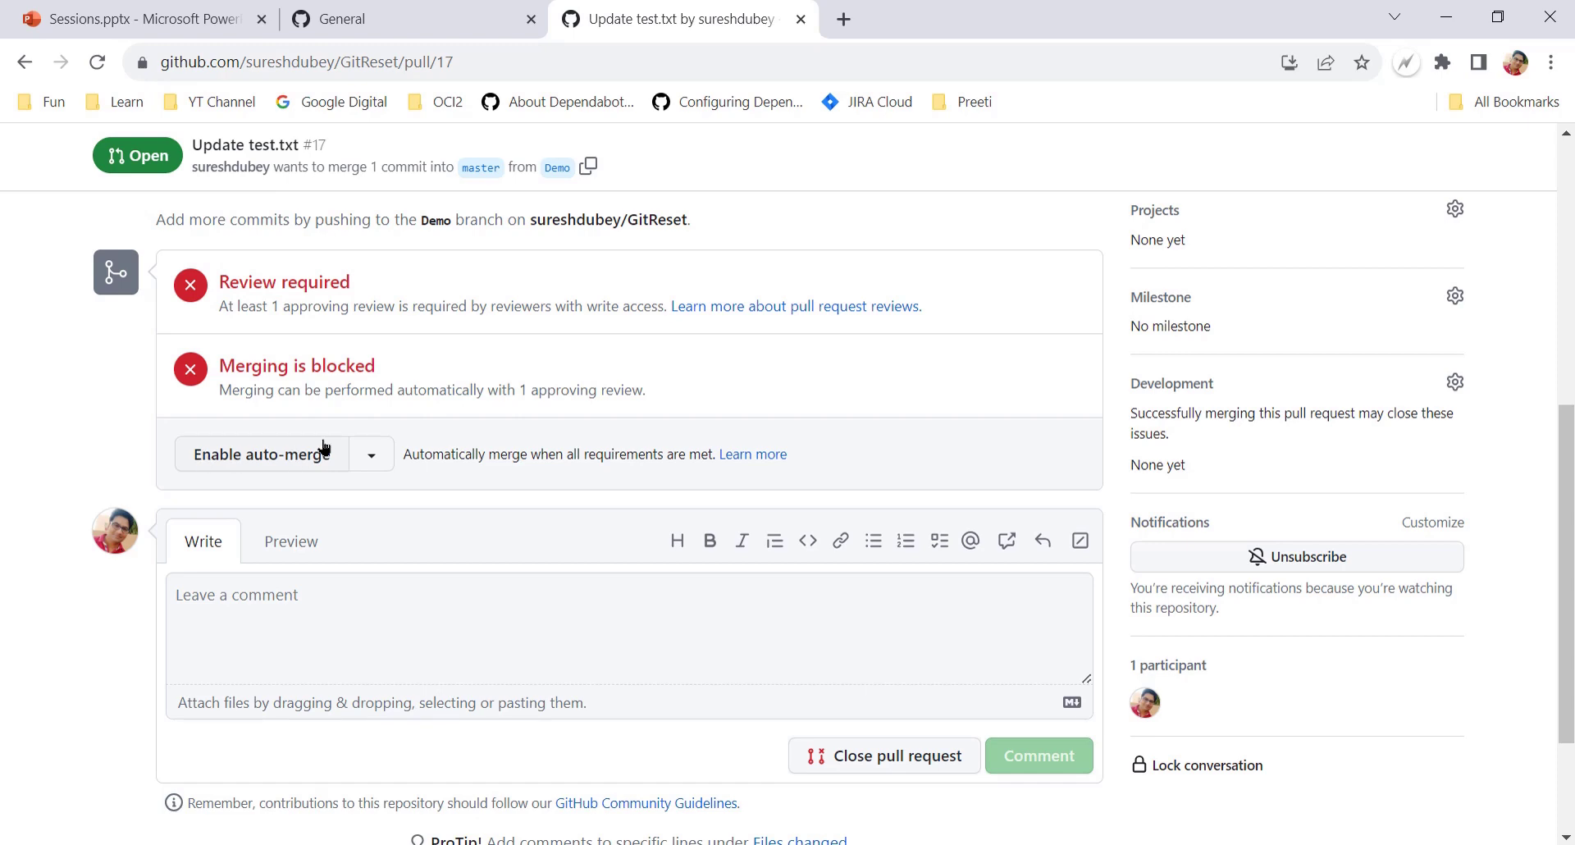
Recheck the auto-merge option in the repository's general settings, ending back on the pull request
{"action": "left_click", "coordinate": [433, 62]}
{"action": "left_click", "coordinate": [27, 455]}
{"action": "left_click", "coordinate": [435, 64]}
{"action": "left_click", "coordinate": [26, 461]}
{"action": "left_click", "coordinate": [441, 18]}
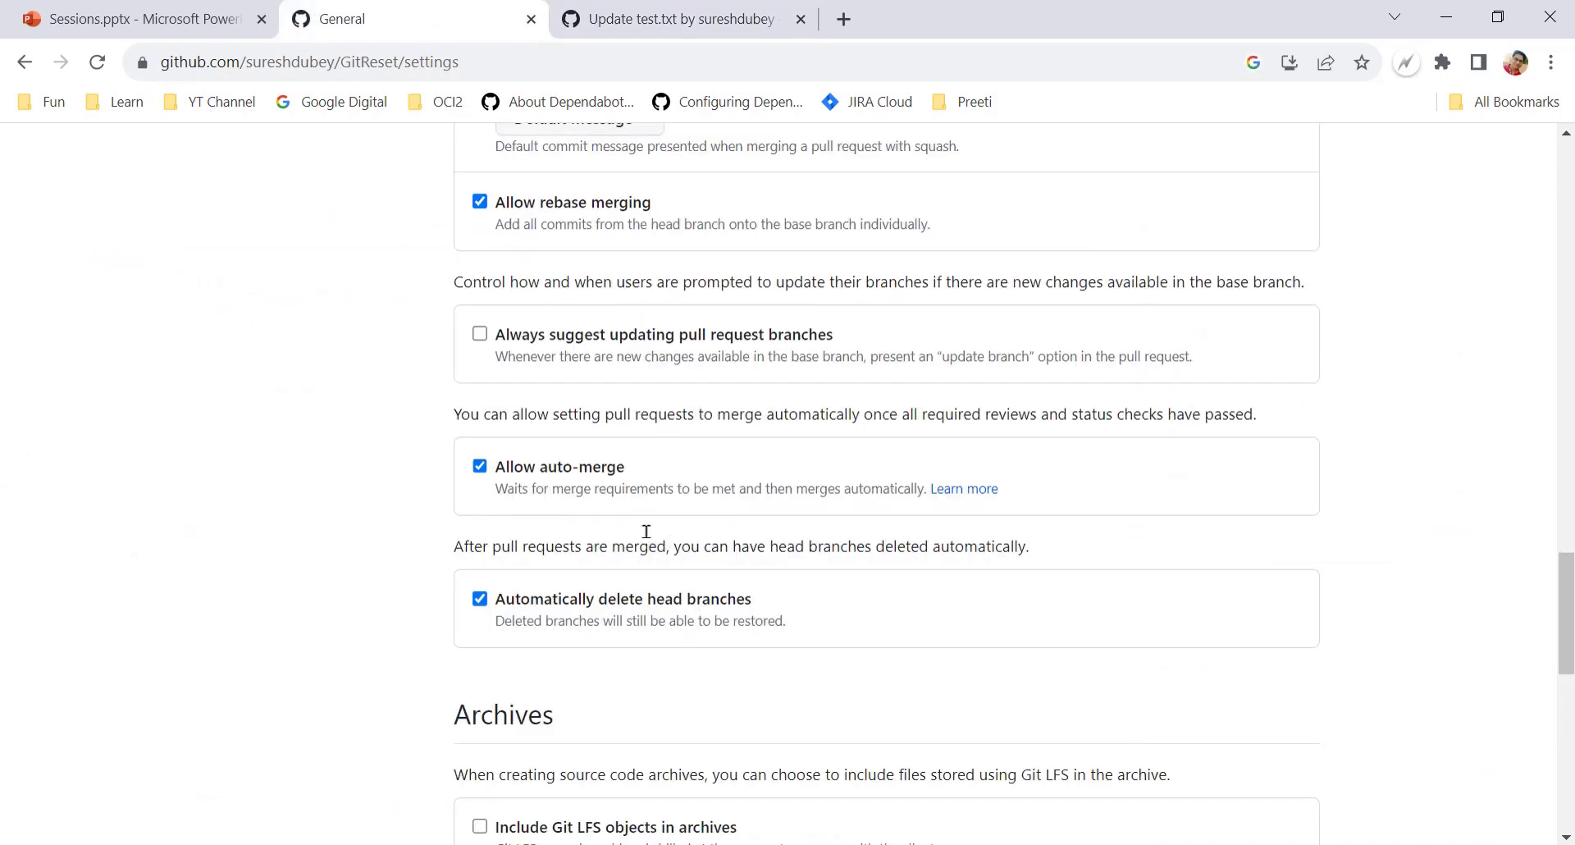
{"action": "left_click", "coordinate": [686, 33]}
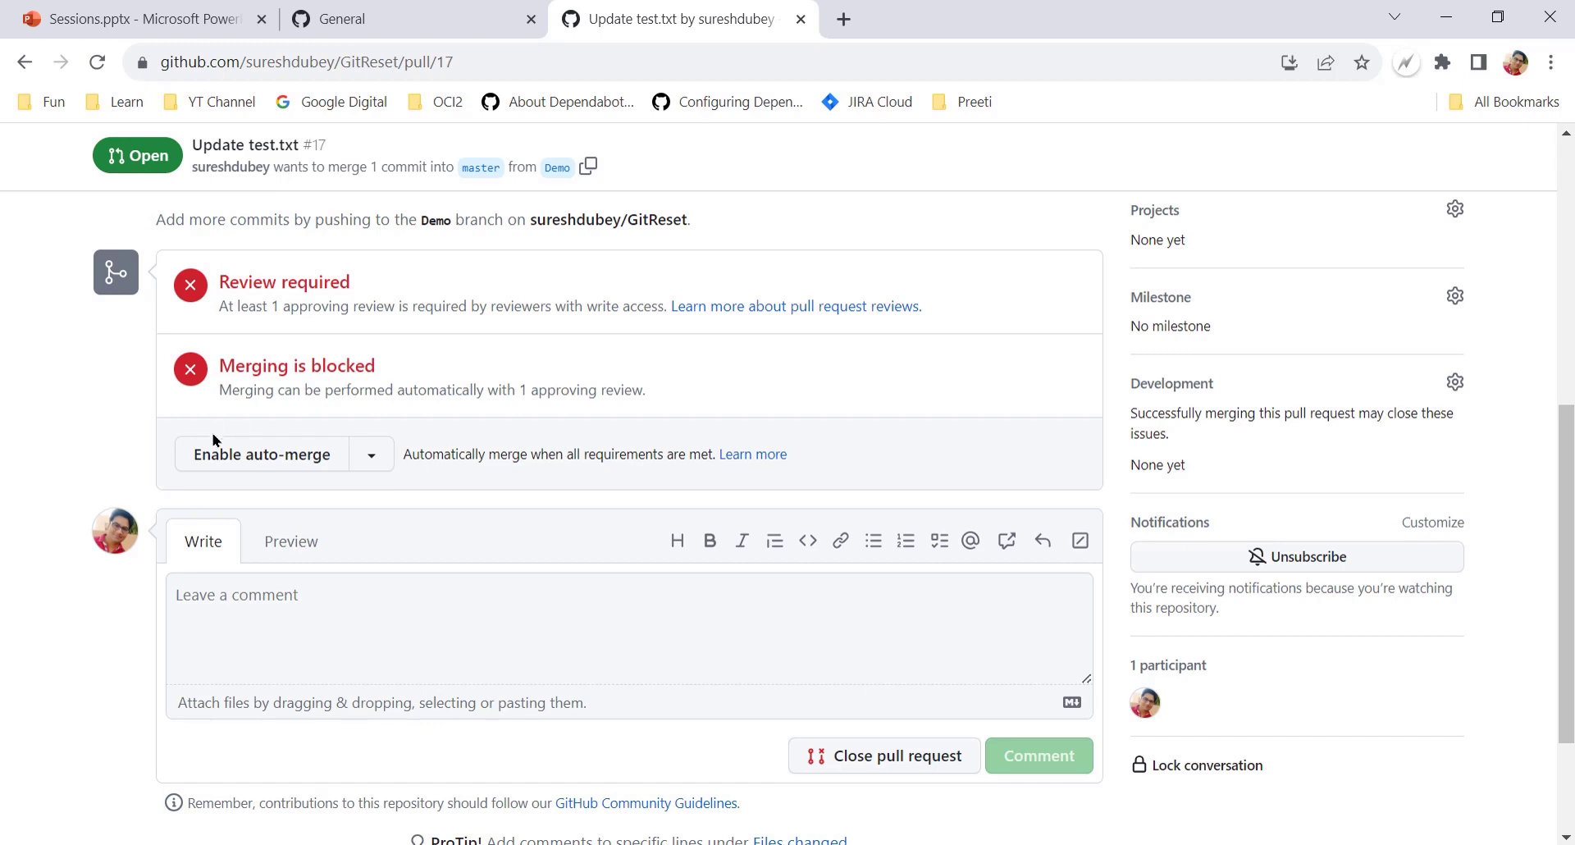
{"action": "scroll", "coordinate": [323, 456], "scroll_direction": "up", "scroll_amount": 7}
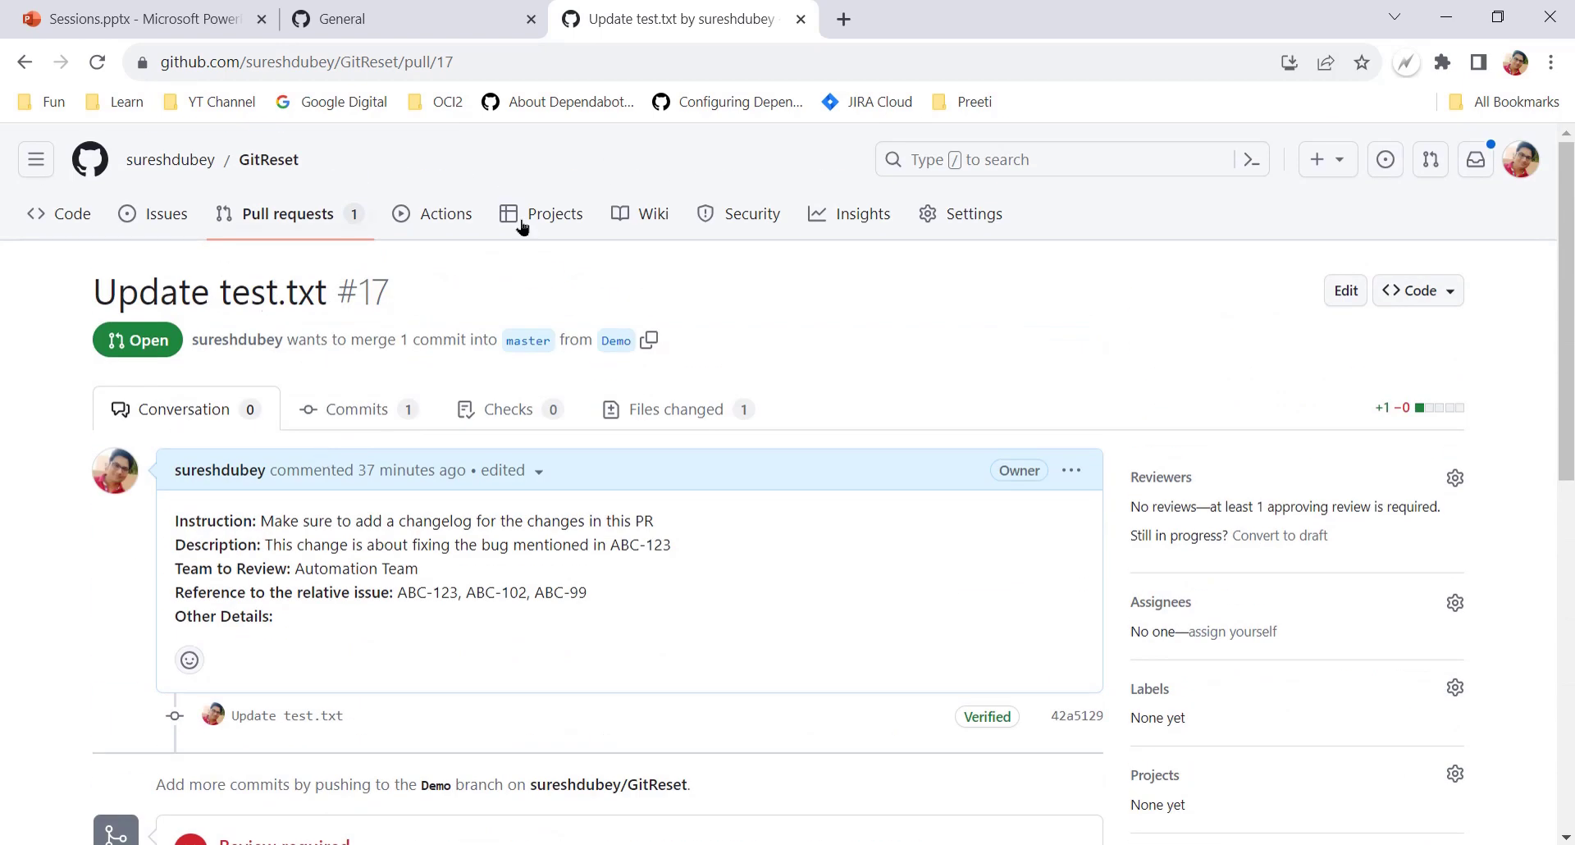
{"action": "scroll", "coordinate": [28, 534], "scroll_direction": "down", "scroll_amount": 3}
{"action": "scroll", "coordinate": [27, 534], "scroll_direction": "up", "scroll_amount": 3}
{"action": "scroll", "coordinate": [43, 503], "scroll_direction": "down", "scroll_amount": 7}
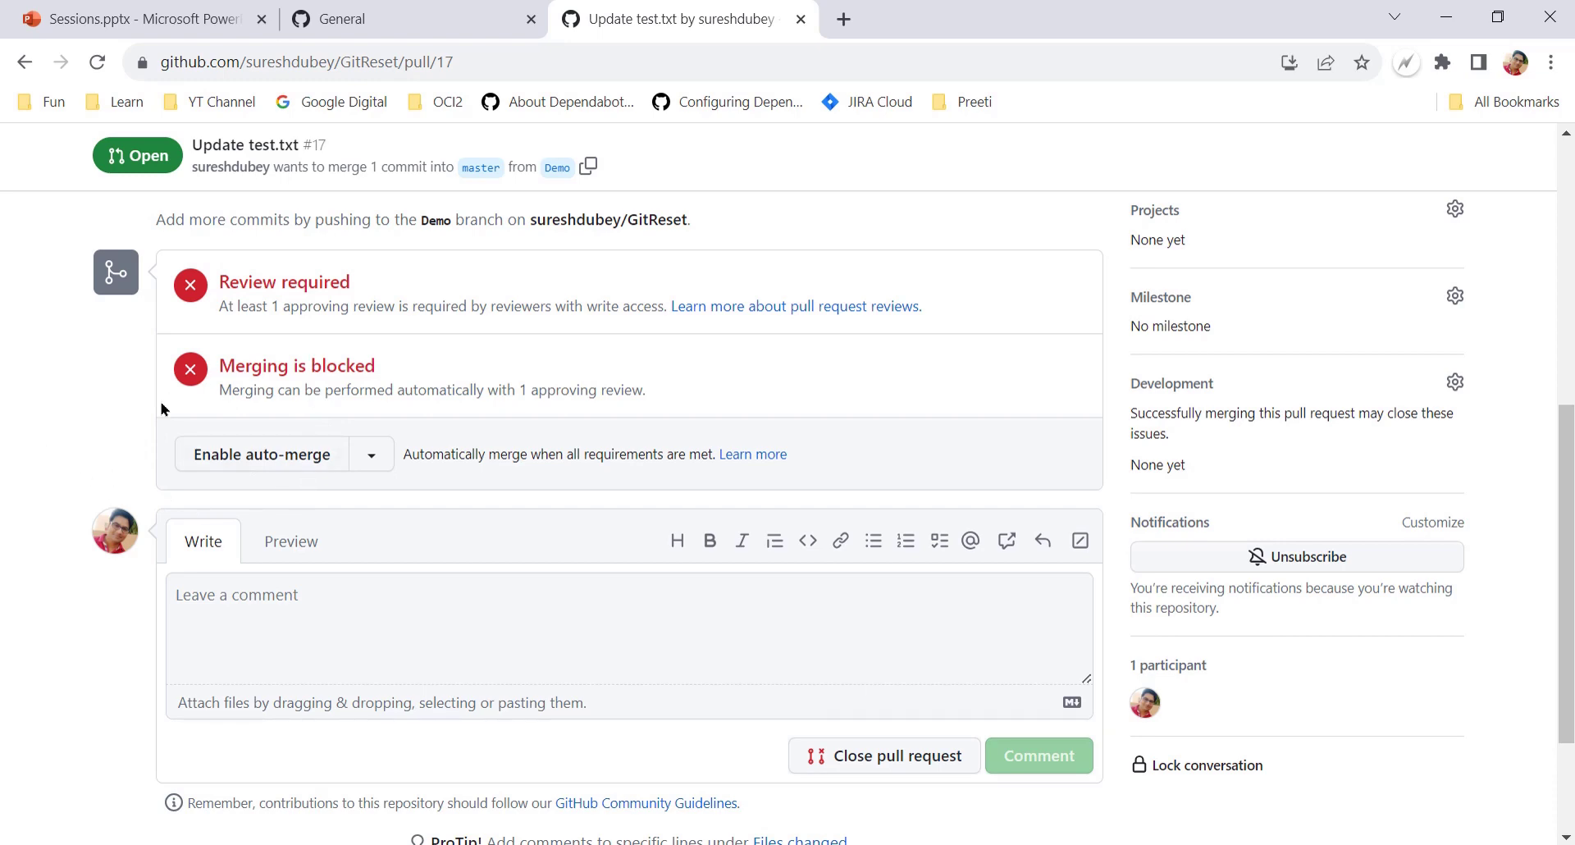
{"action": "double_click", "coordinate": [443, 62]}
{"action": "left_click", "coordinate": [23, 460]}
Enable auto-merge for pull request #17, keeping the suggested merge commit title and description
{"action": "left_click", "coordinate": [271, 460]}
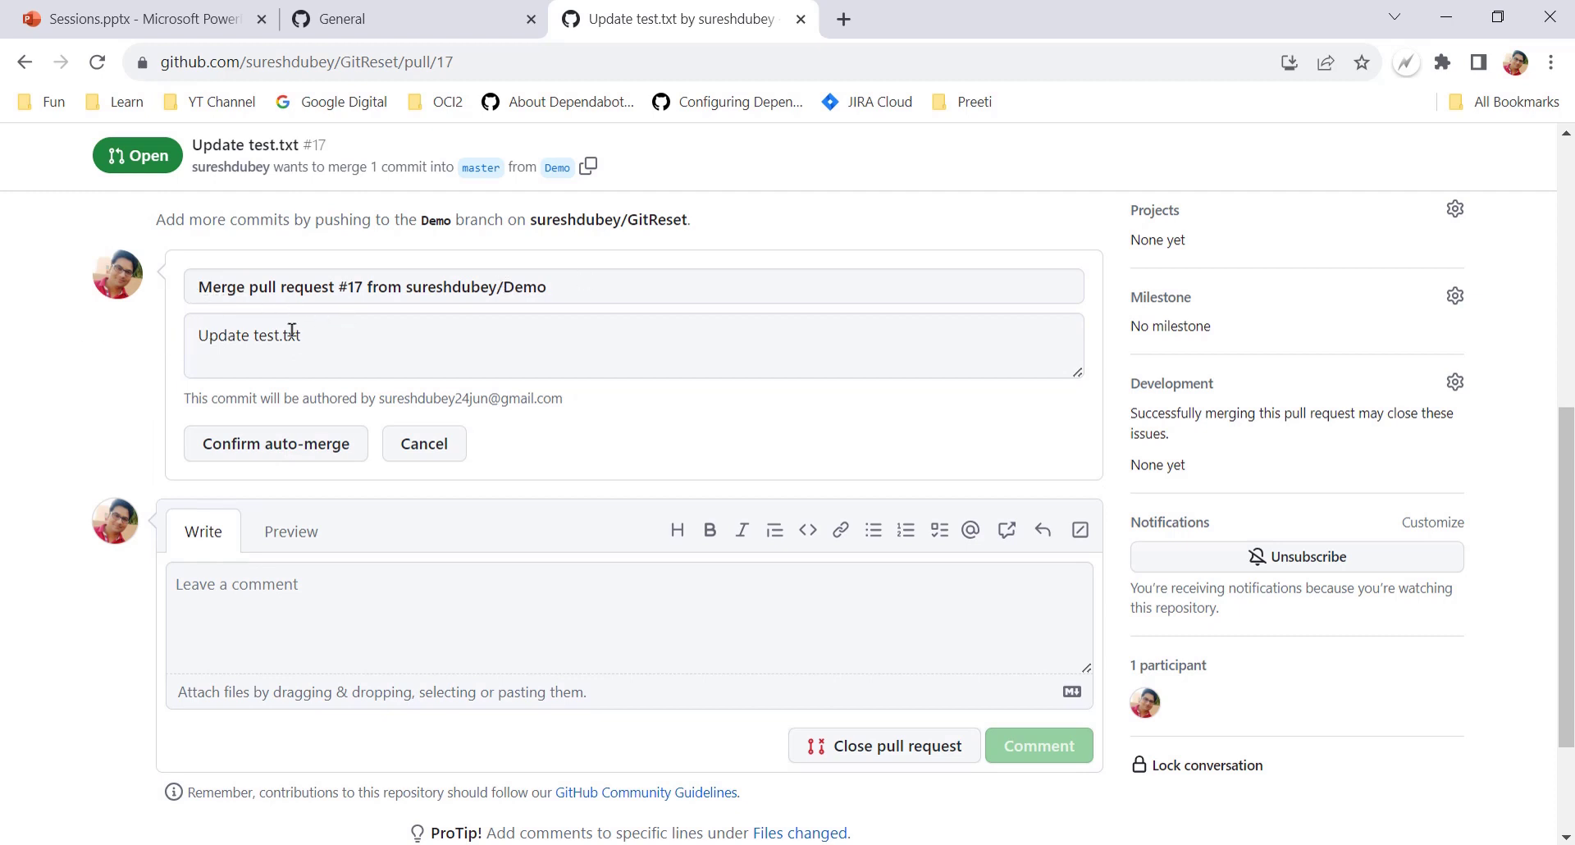
{"action": "left_click", "coordinate": [340, 331]}
{"action": "left_click", "coordinate": [98, 378]}
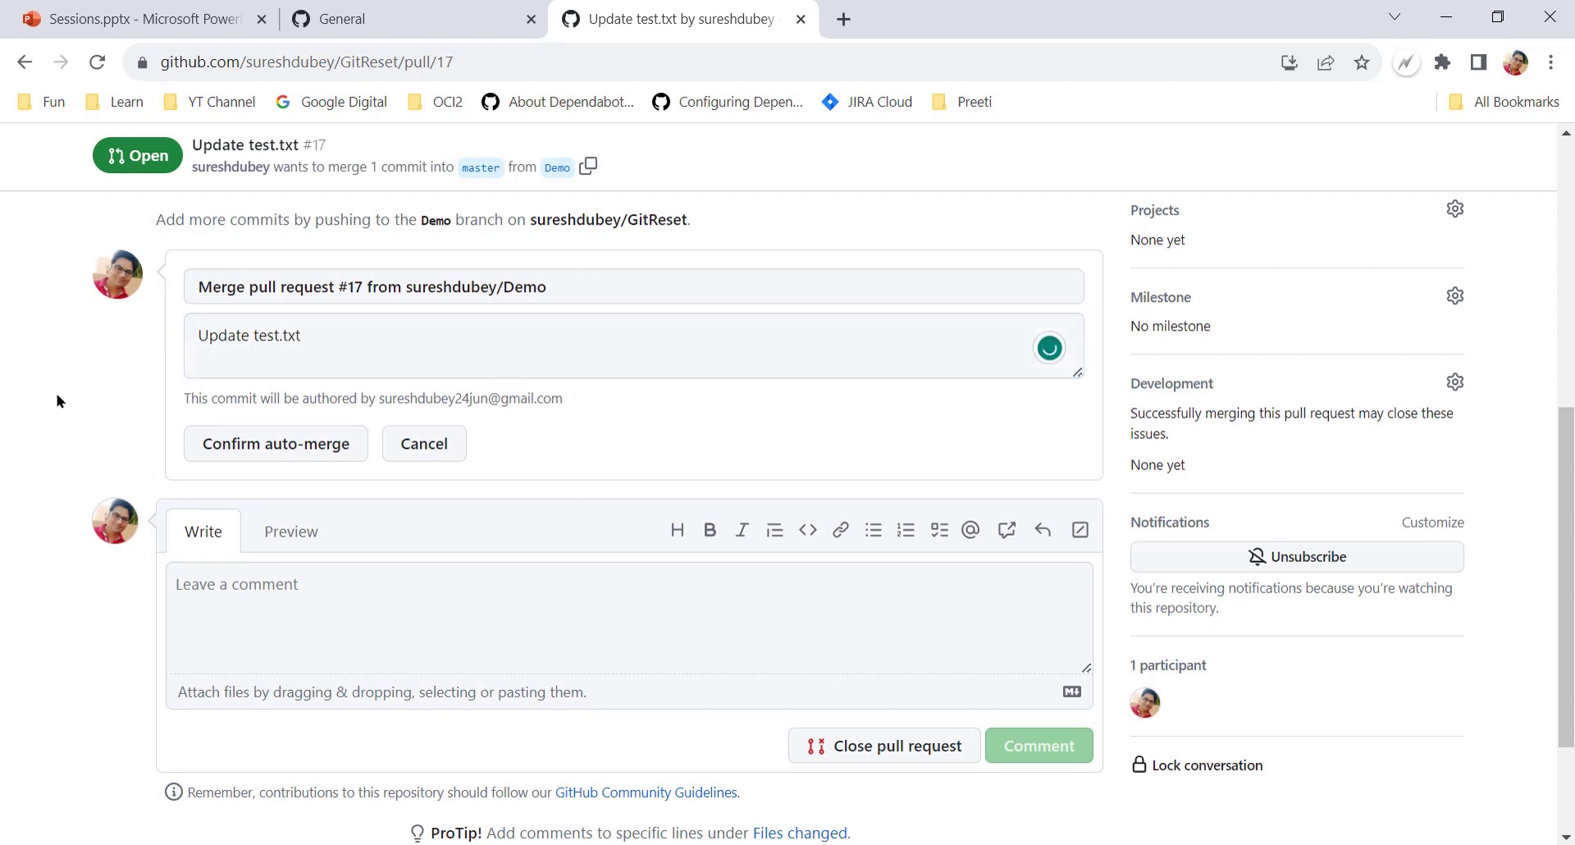
{"action": "left_click", "coordinate": [272, 452]}
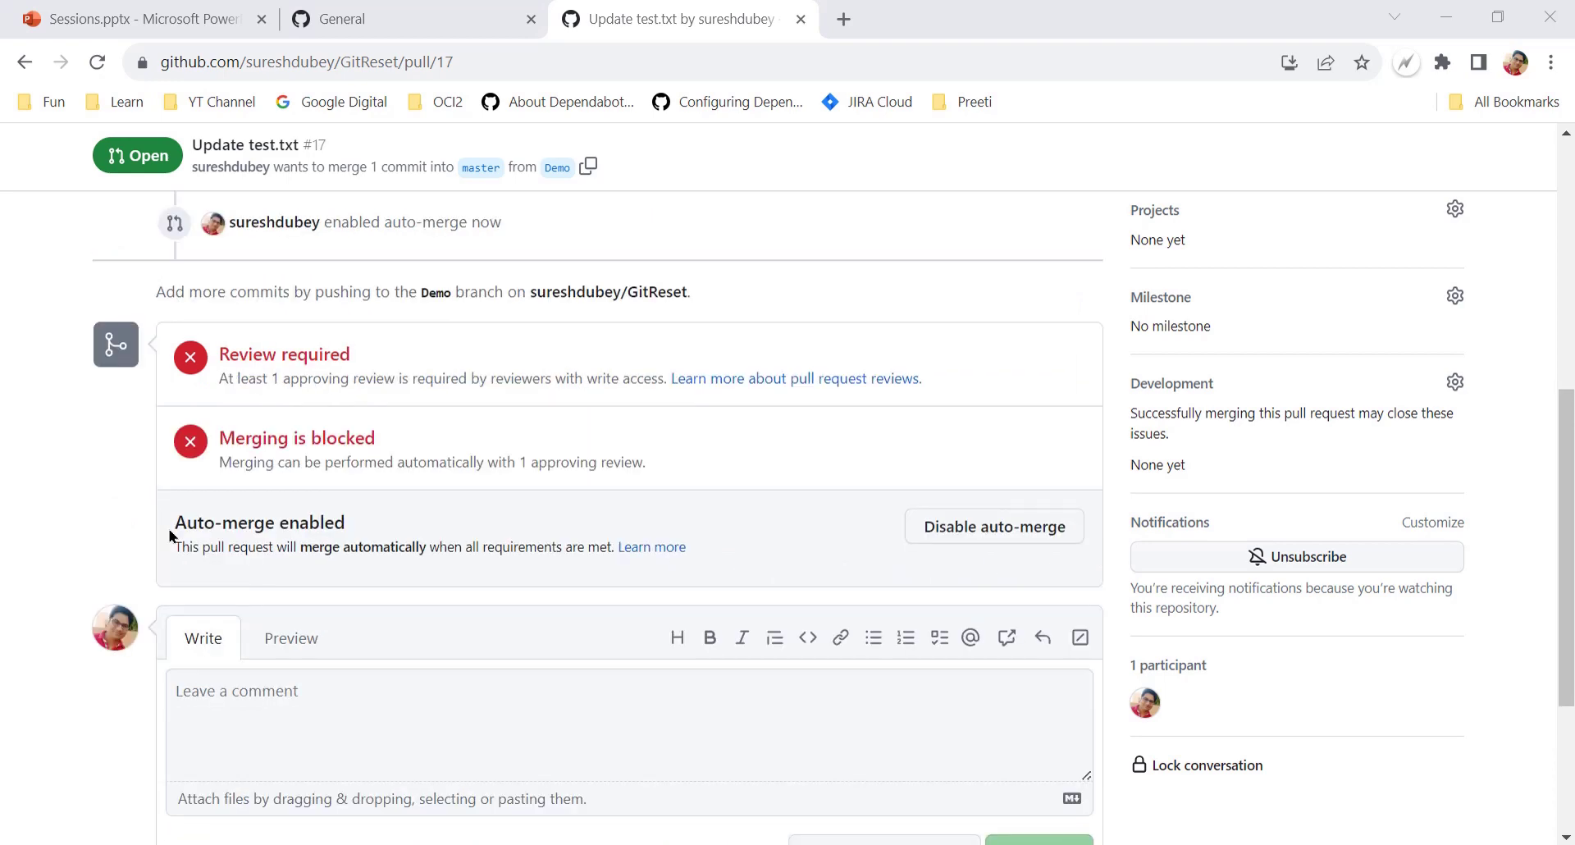
Examine the auto-merge status and its explanatory message on the pull request
{"action": "left_click_drag", "start_coordinate": [172, 527], "coordinate": [354, 527]}
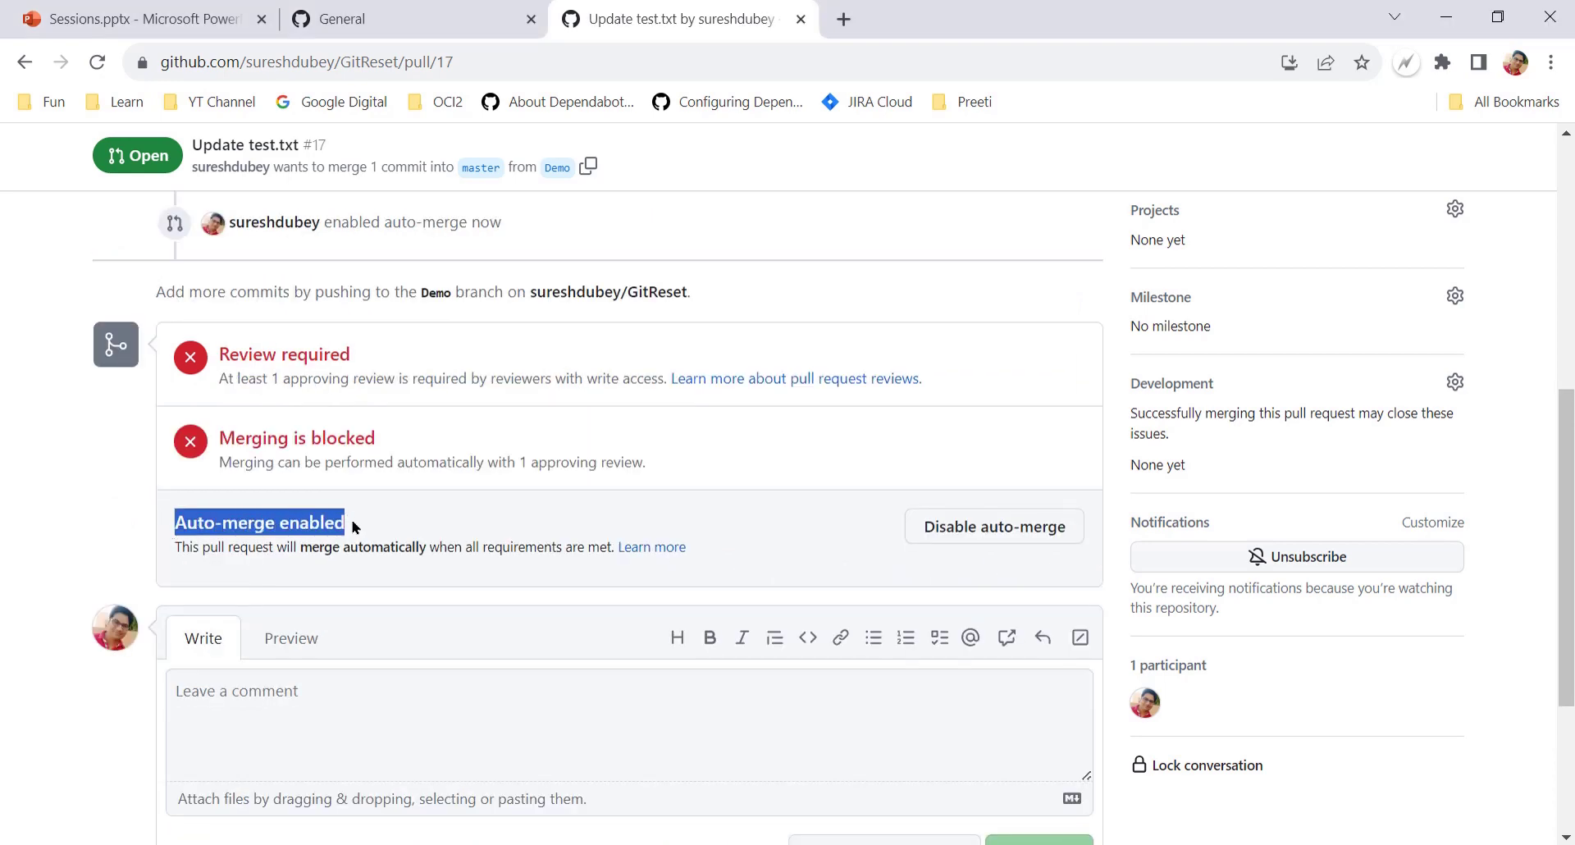
{"action": "double_click", "coordinate": [320, 521]}
{"action": "left_click", "coordinate": [60, 524]}
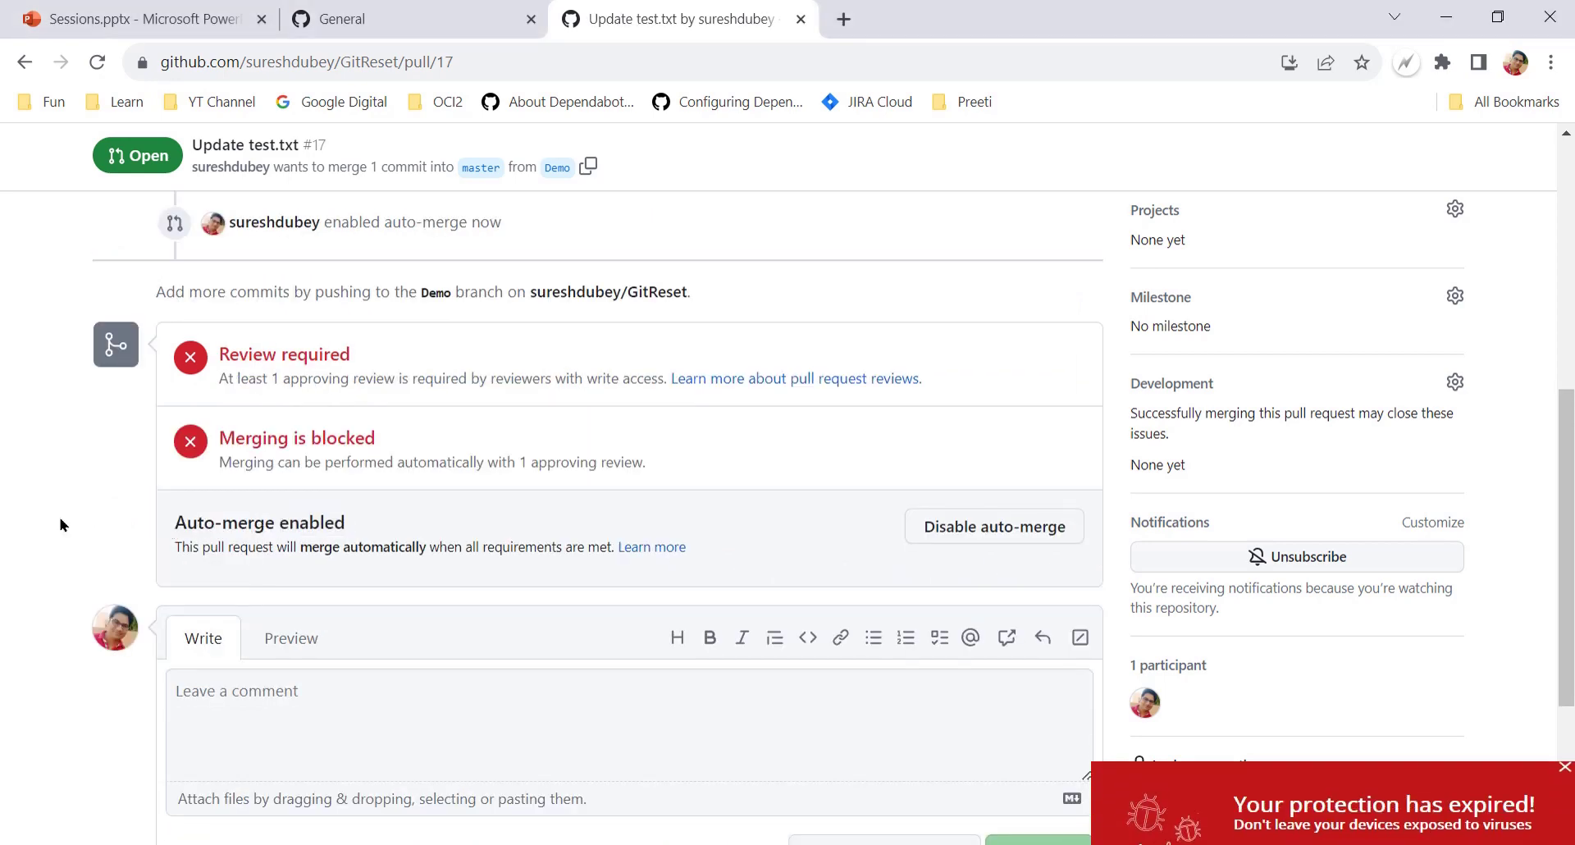
{"action": "left_click_drag", "start_coordinate": [175, 552], "coordinate": [609, 548]}
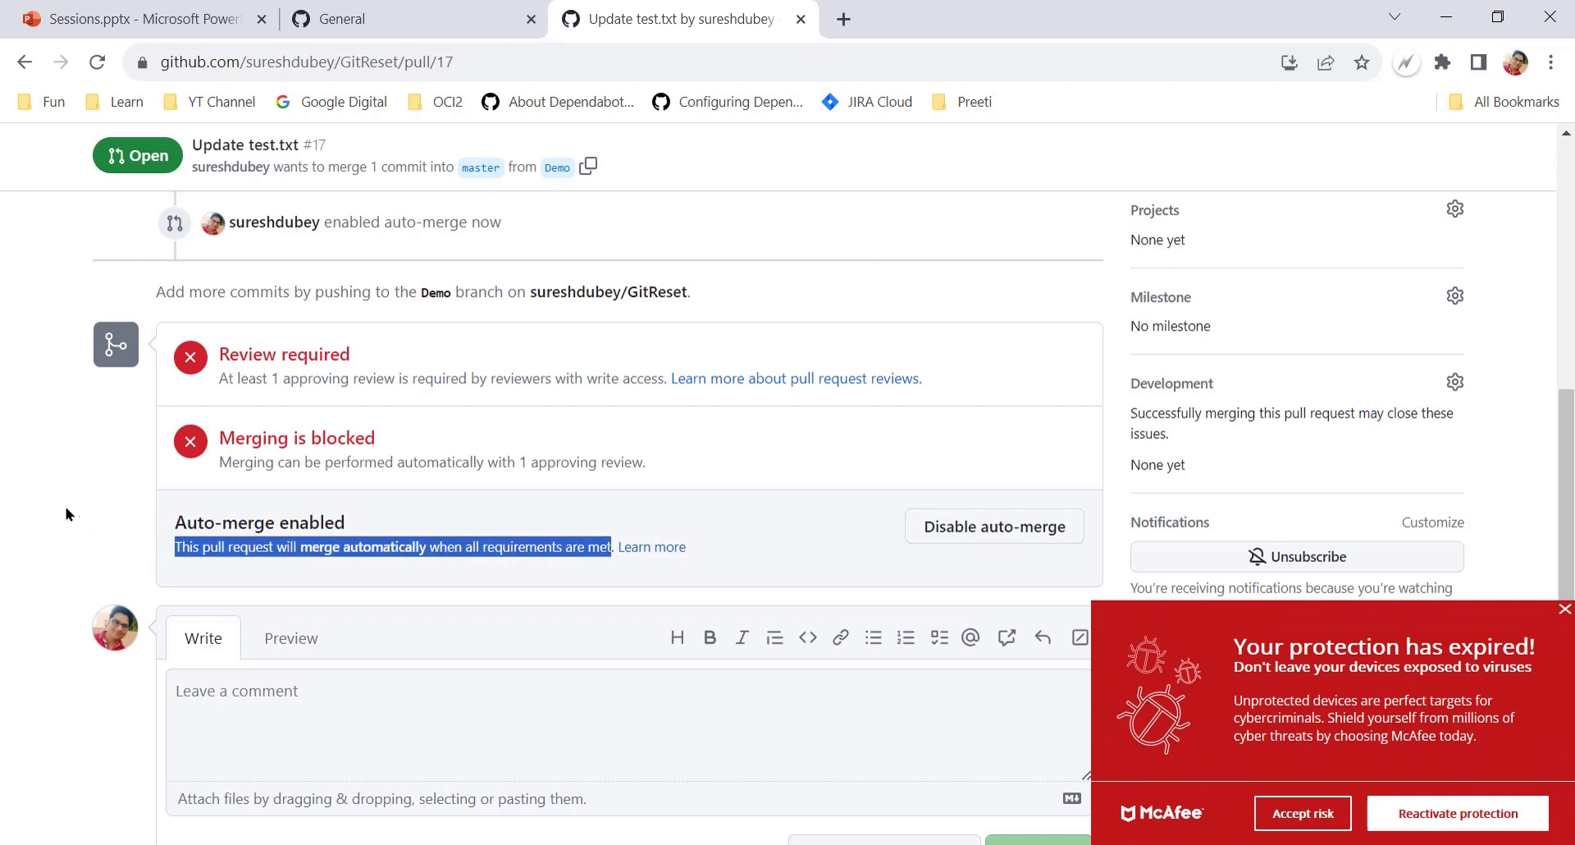
{"action": "left_click", "coordinate": [49, 487]}
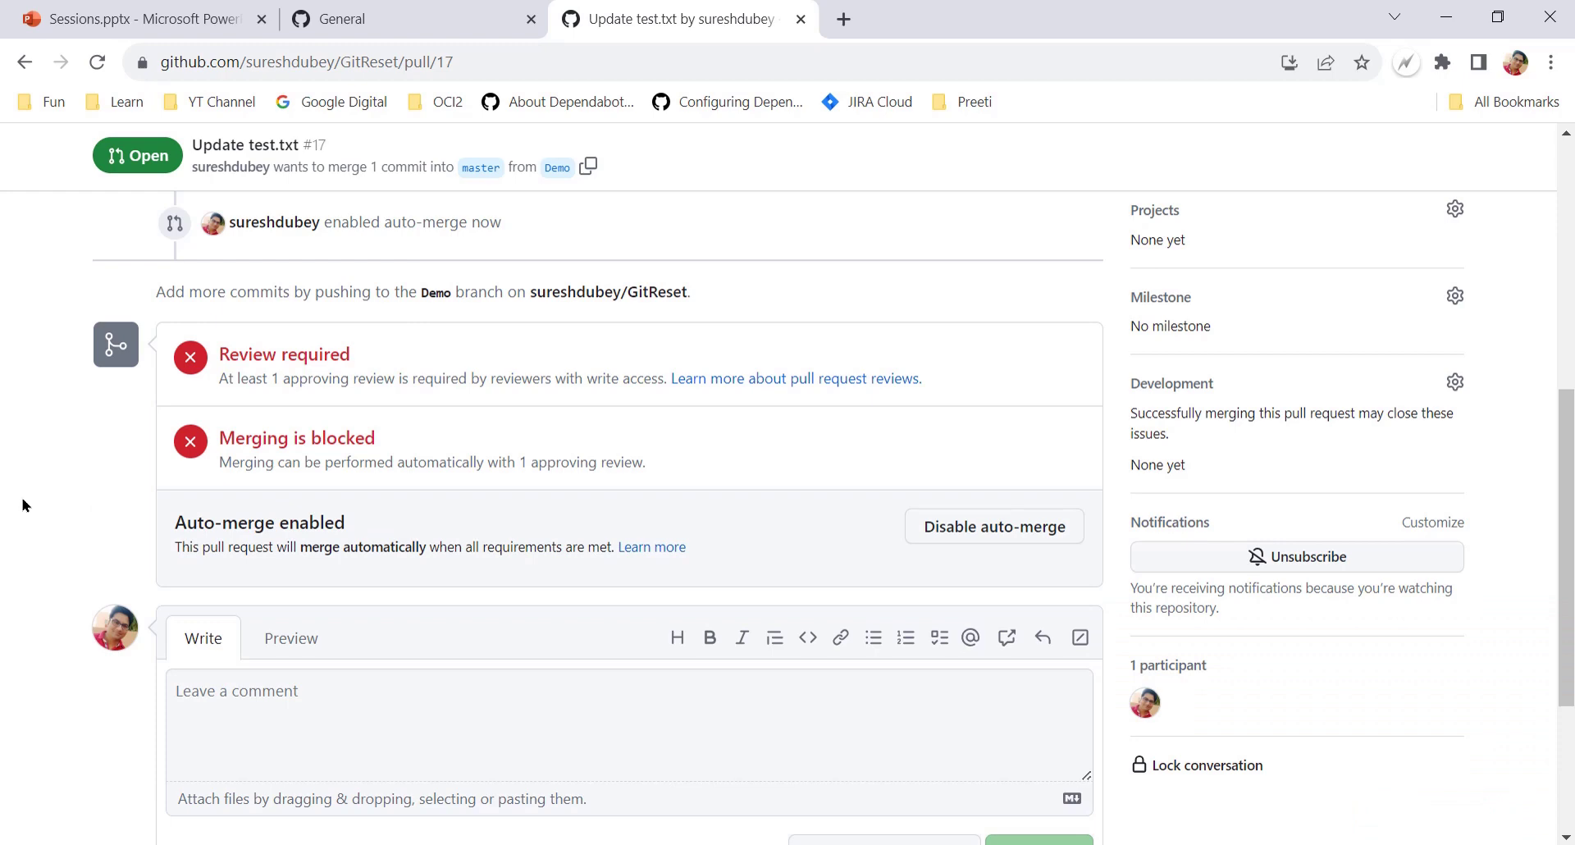
{"action": "left_click", "coordinate": [443, 61]}
{"action": "double_click", "coordinate": [496, 62]}
{"action": "left_click", "coordinate": [64, 459]}
Switch to the Notepad outline, review the items on enabling and disabling auto-merge, and return to the pull request
{"action": "key", "text": "alt+Tab"}
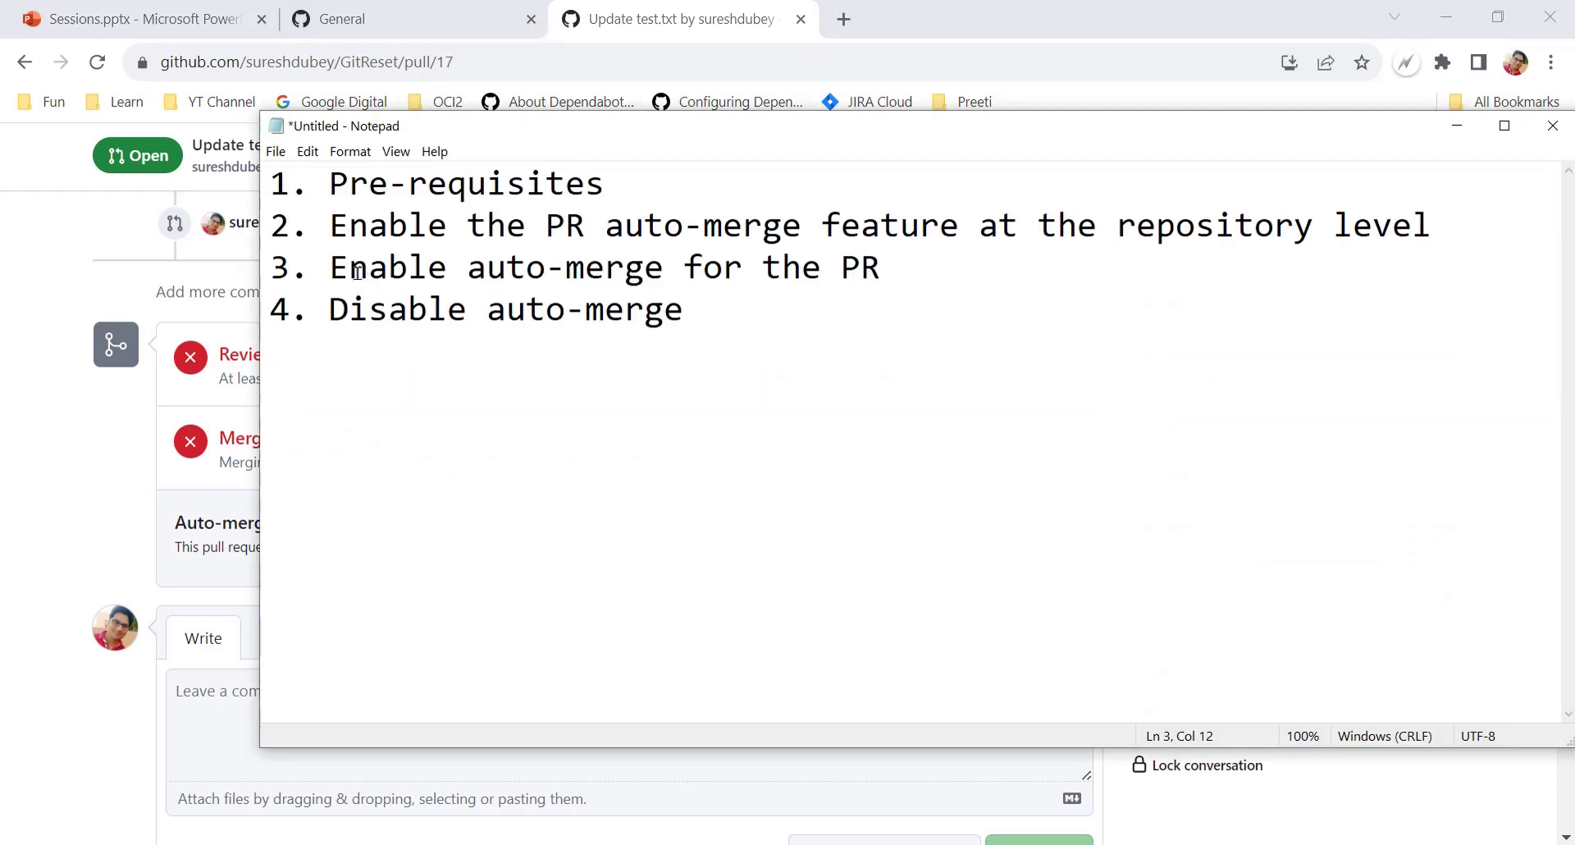
{"action": "left_click_drag", "start_coordinate": [329, 267], "coordinate": [913, 271]}
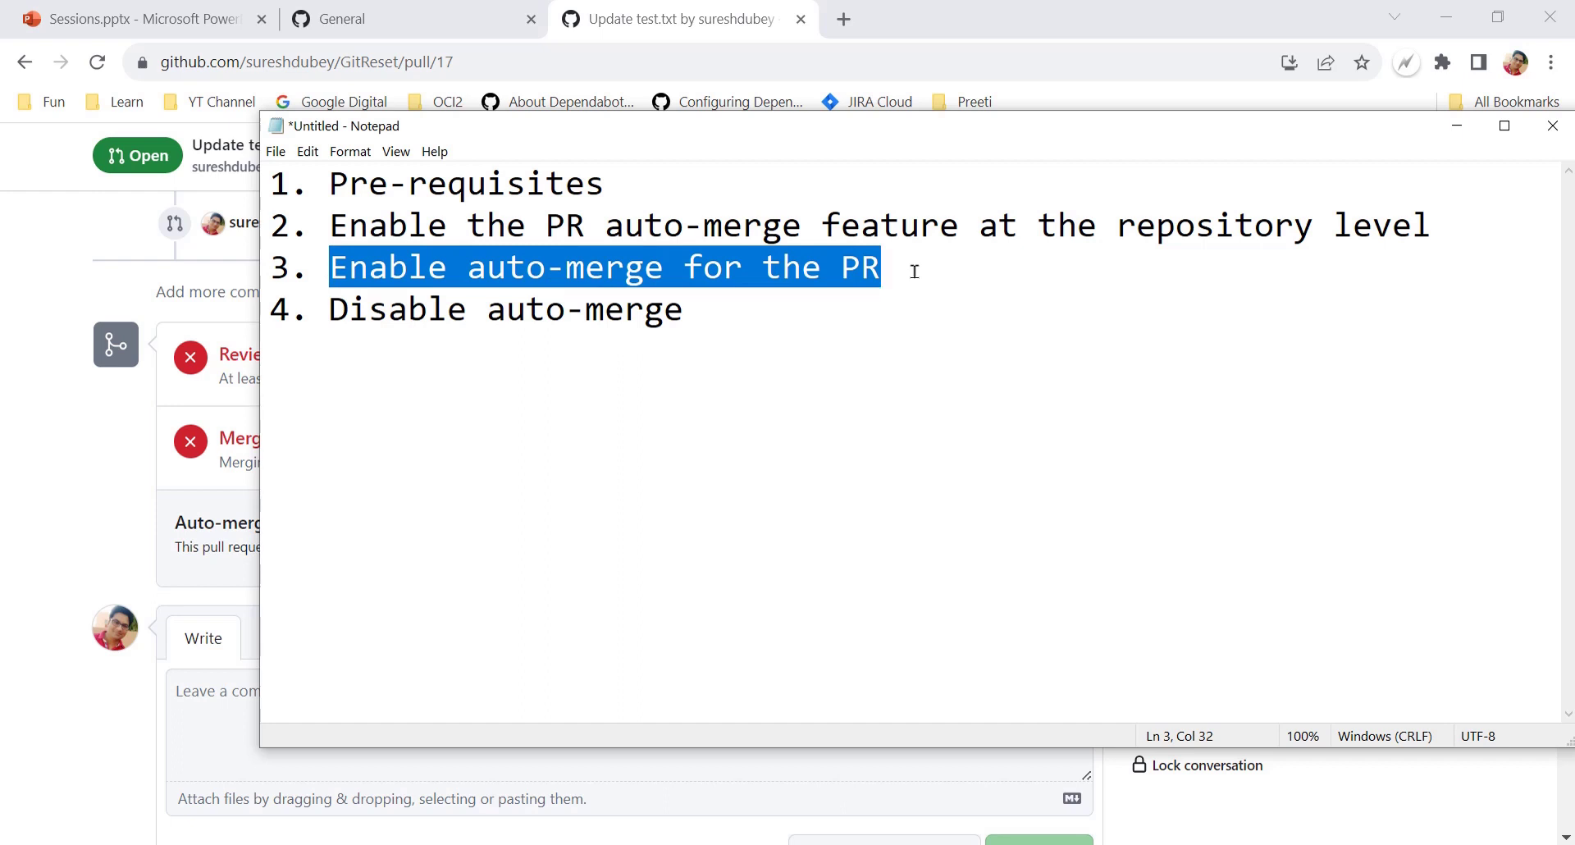
{"action": "left_click", "coordinate": [914, 272]}
{"action": "left_click_drag", "start_coordinate": [324, 267], "coordinate": [874, 267]}
{"action": "left_click", "coordinate": [900, 267]}
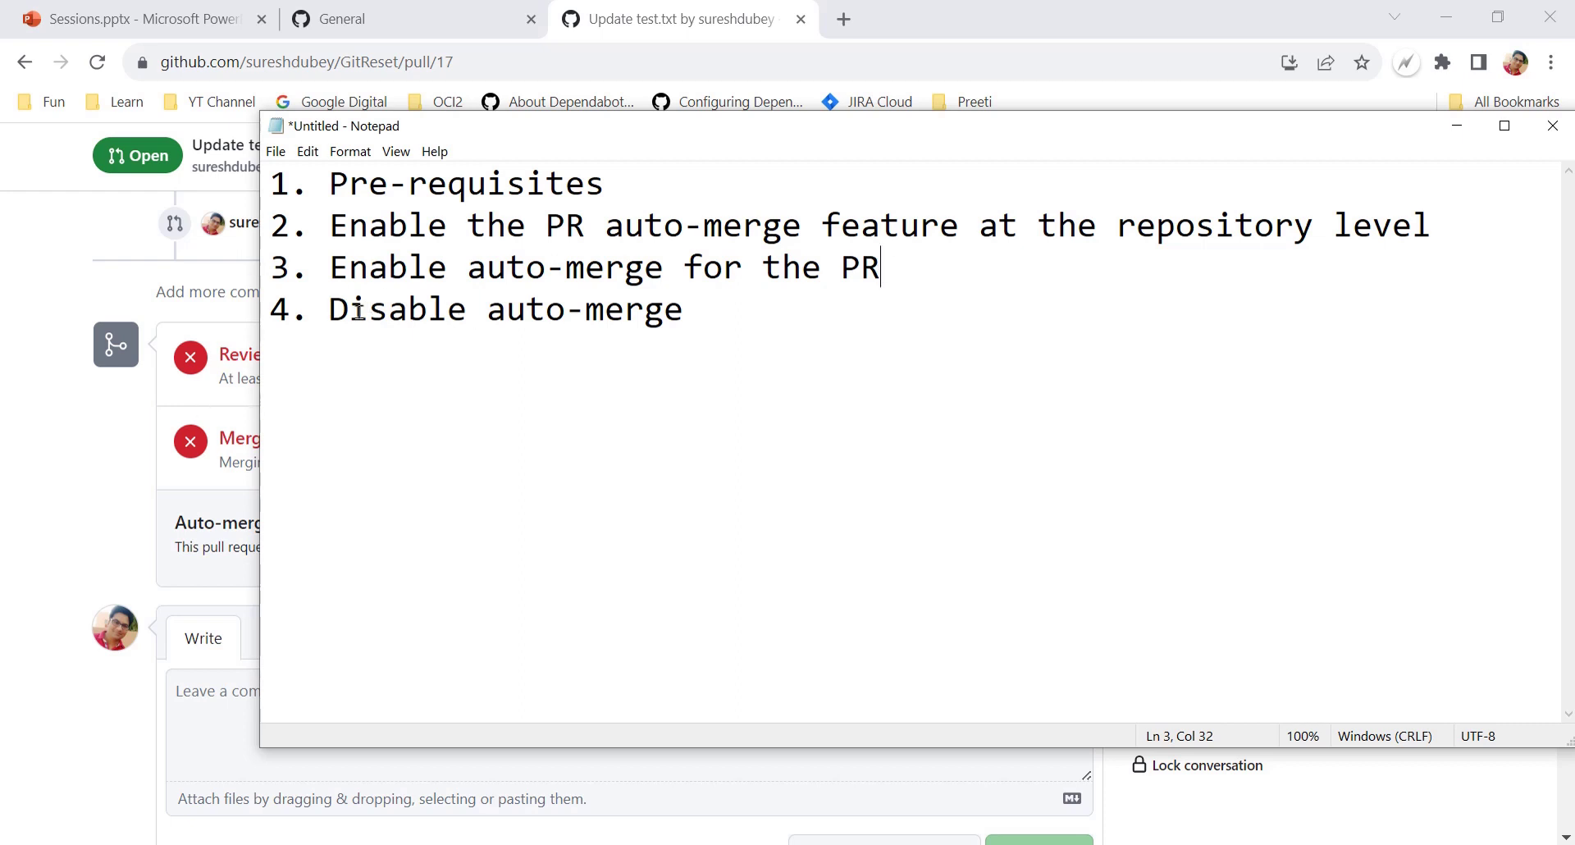
{"action": "left_click_drag", "start_coordinate": [330, 310], "coordinate": [768, 310]}
{"action": "left_click", "coordinate": [207, 578]}
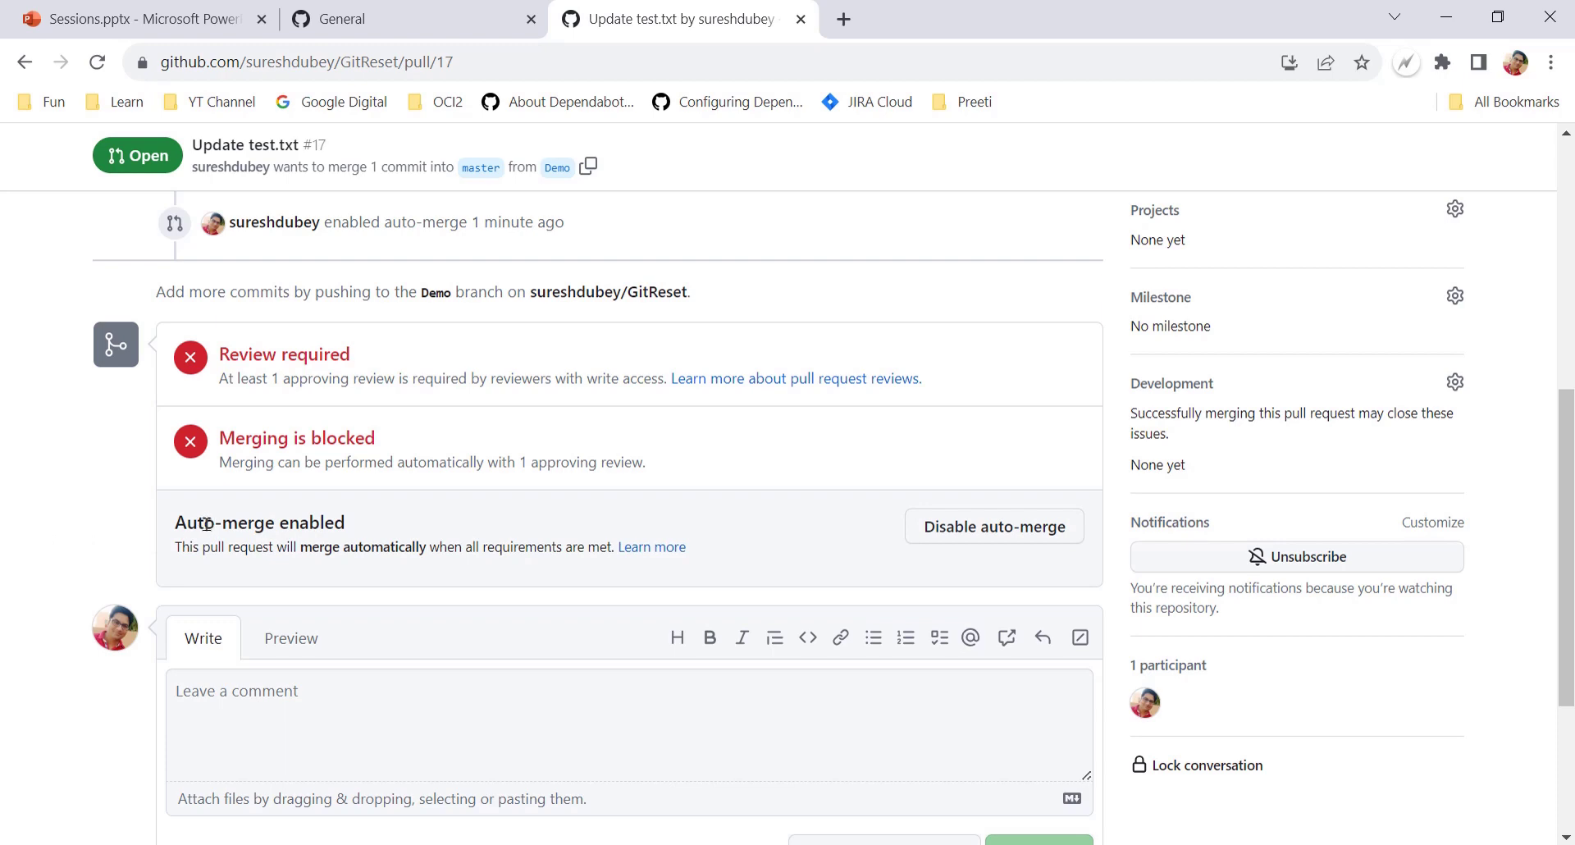
Review the option for disabling auto-merge and the condition for merging automatically in the pull request's merge box
{"action": "left_click_drag", "start_coordinate": [183, 525], "coordinate": [373, 527]}
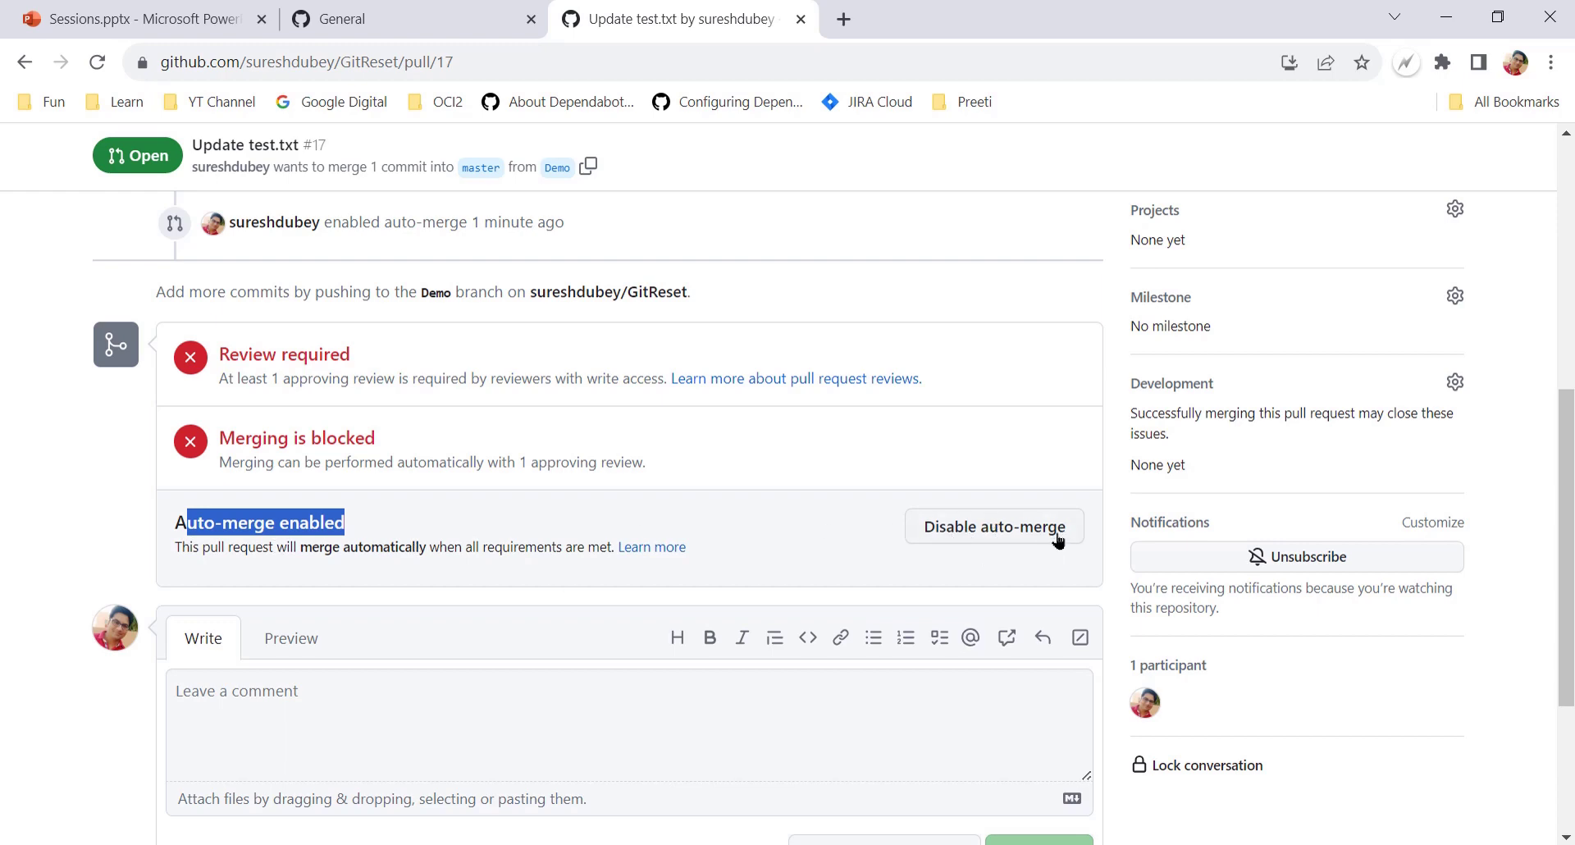
{"action": "left_click", "coordinate": [36, 521]}
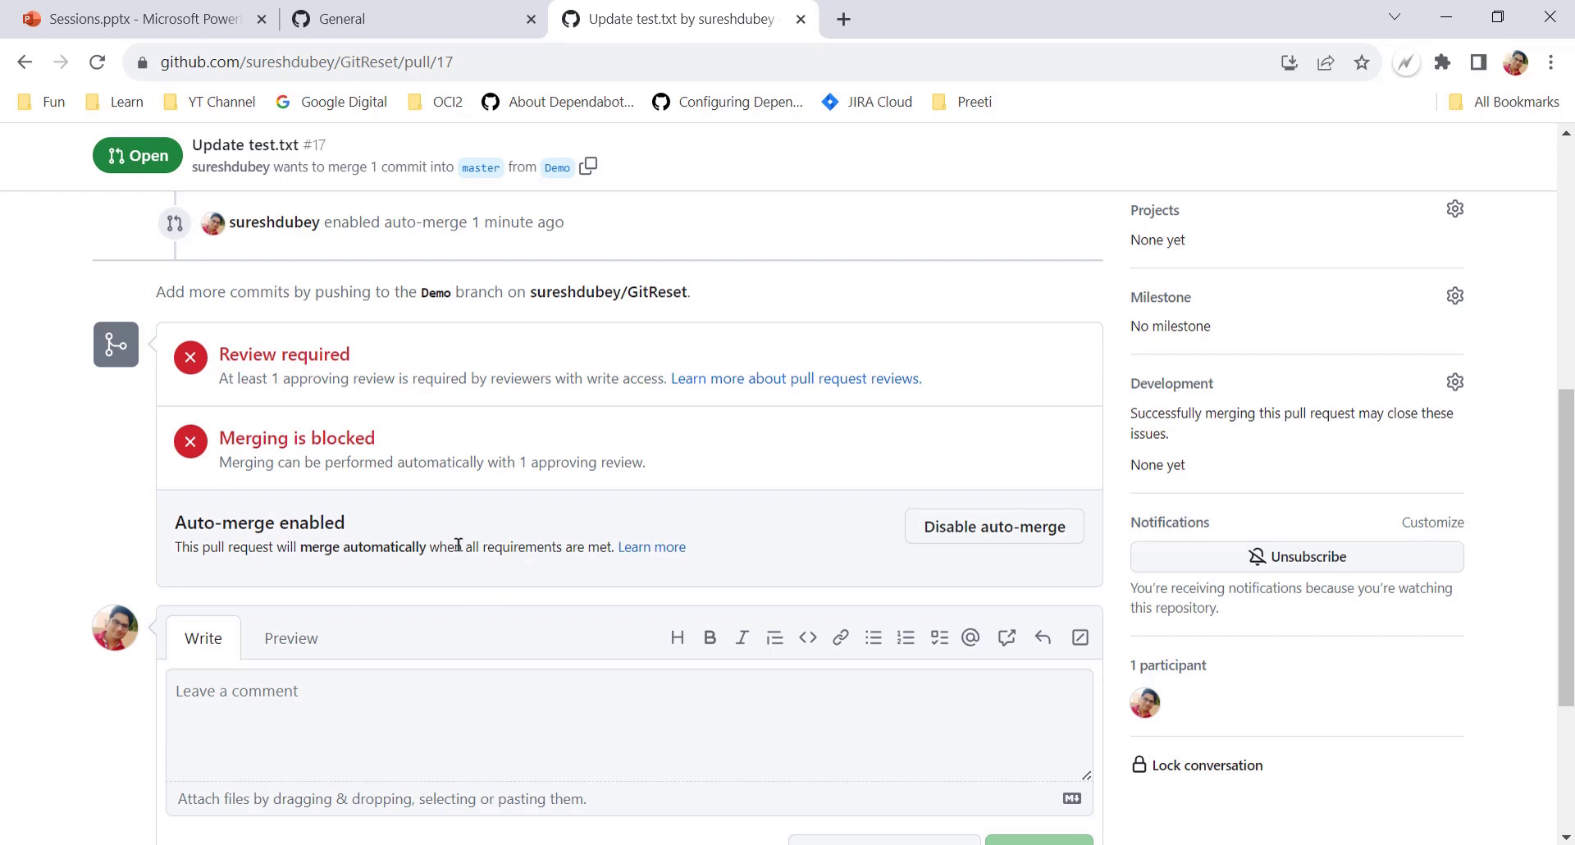
{"action": "left_click_drag", "start_coordinate": [447, 547], "coordinate": [584, 548]}
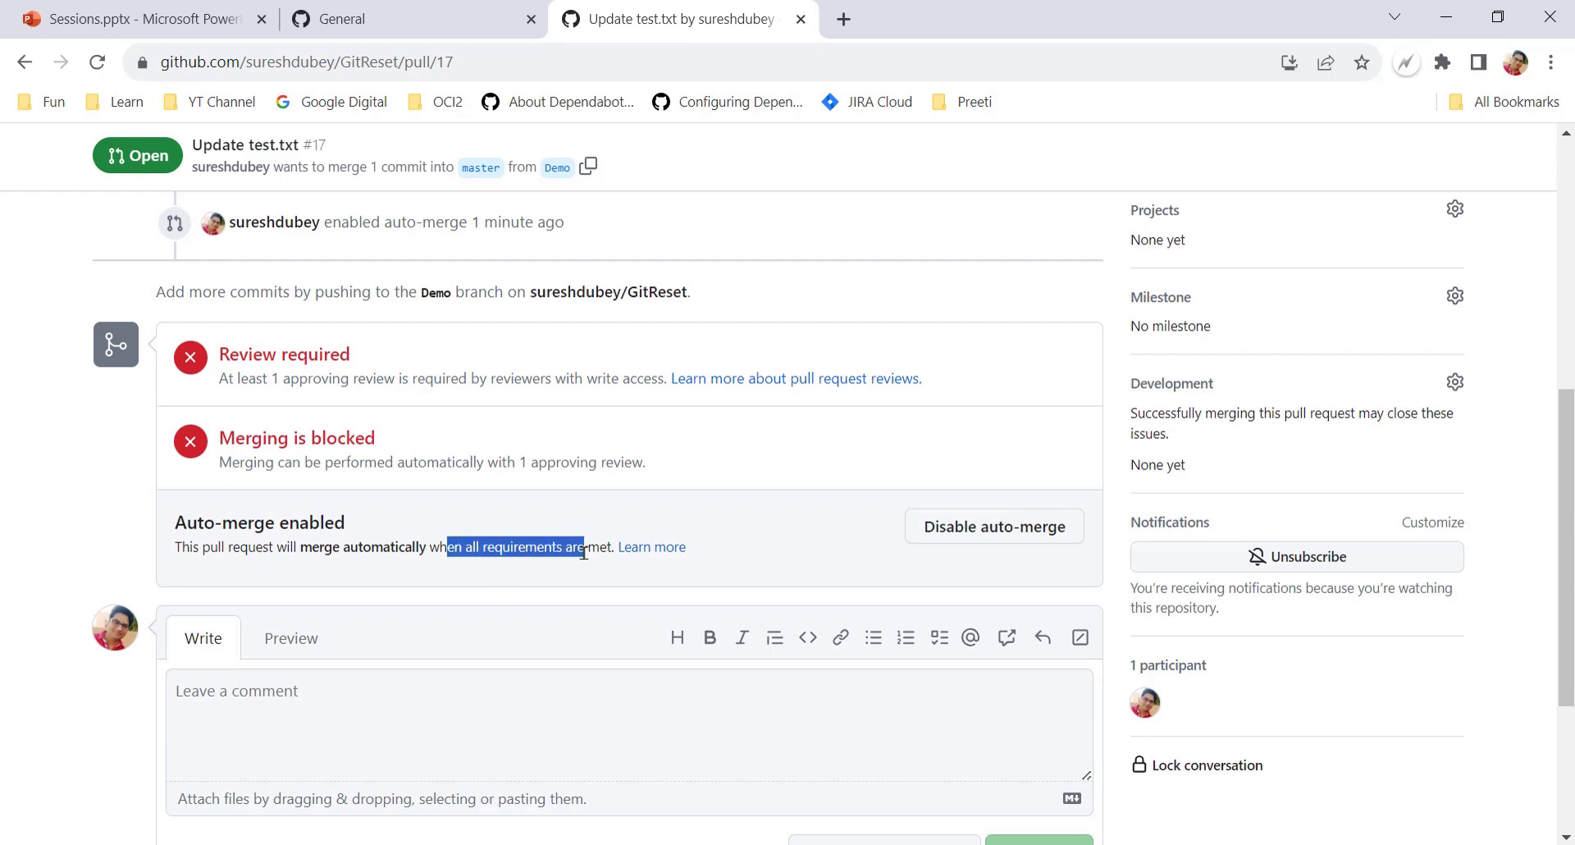
{"action": "left_click", "coordinate": [64, 521]}
Check the pull request's target branch master and the approval requirement in its reviewers section
{"action": "scroll", "coordinate": [350, 565], "scroll_direction": "up", "scroll_amount": 6}
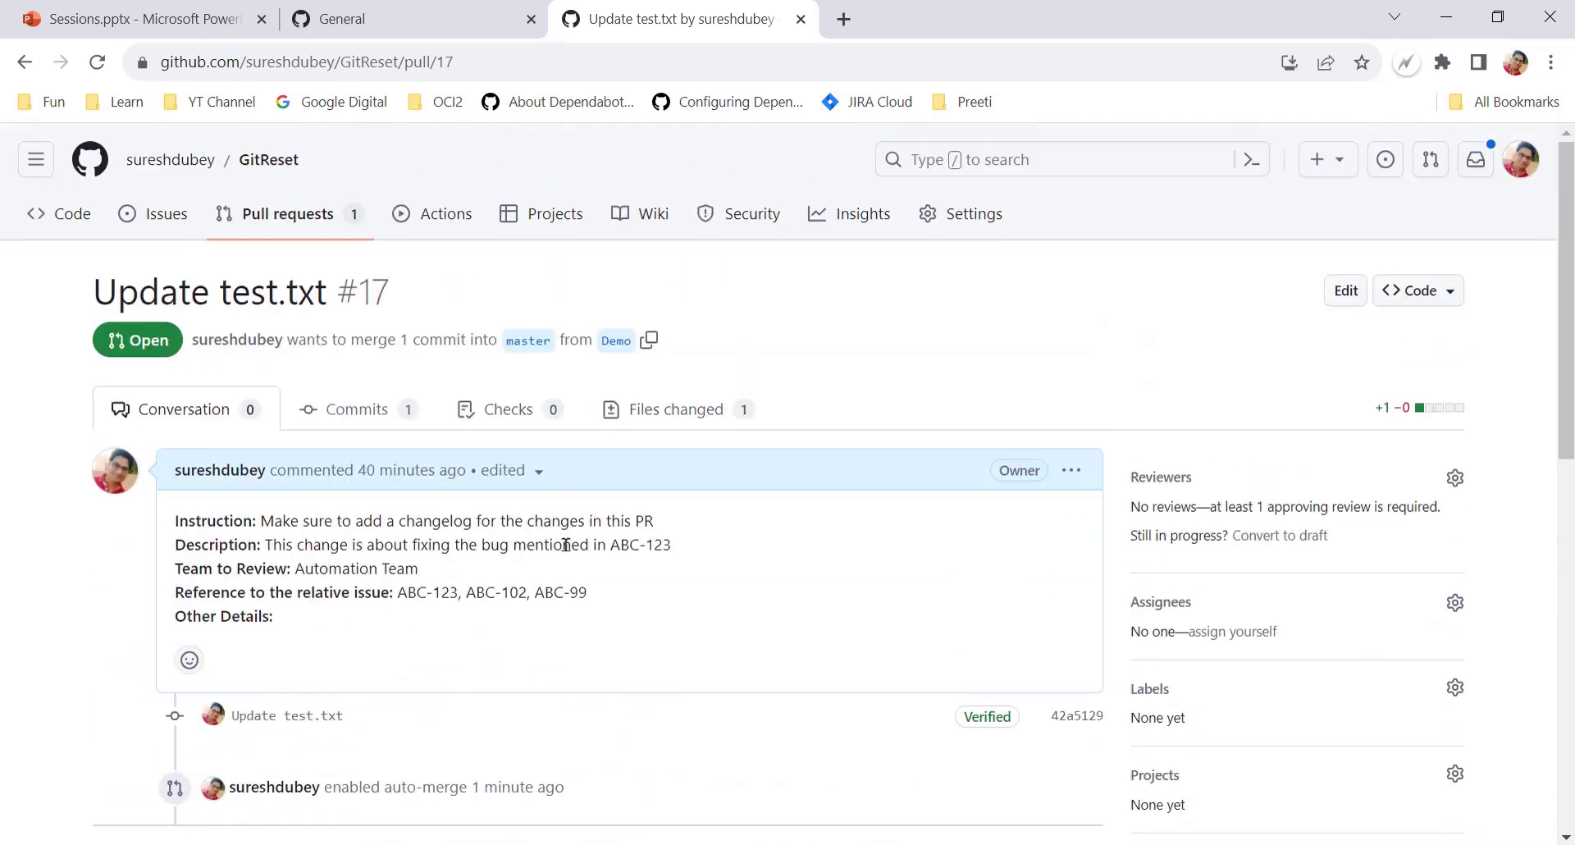
{"action": "scroll", "coordinate": [566, 544], "scroll_direction": "down", "scroll_amount": 2}
{"action": "scroll", "coordinate": [565, 544], "scroll_direction": "up", "scroll_amount": 2}
{"action": "left_click_drag", "start_coordinate": [488, 340], "coordinate": [555, 340]}
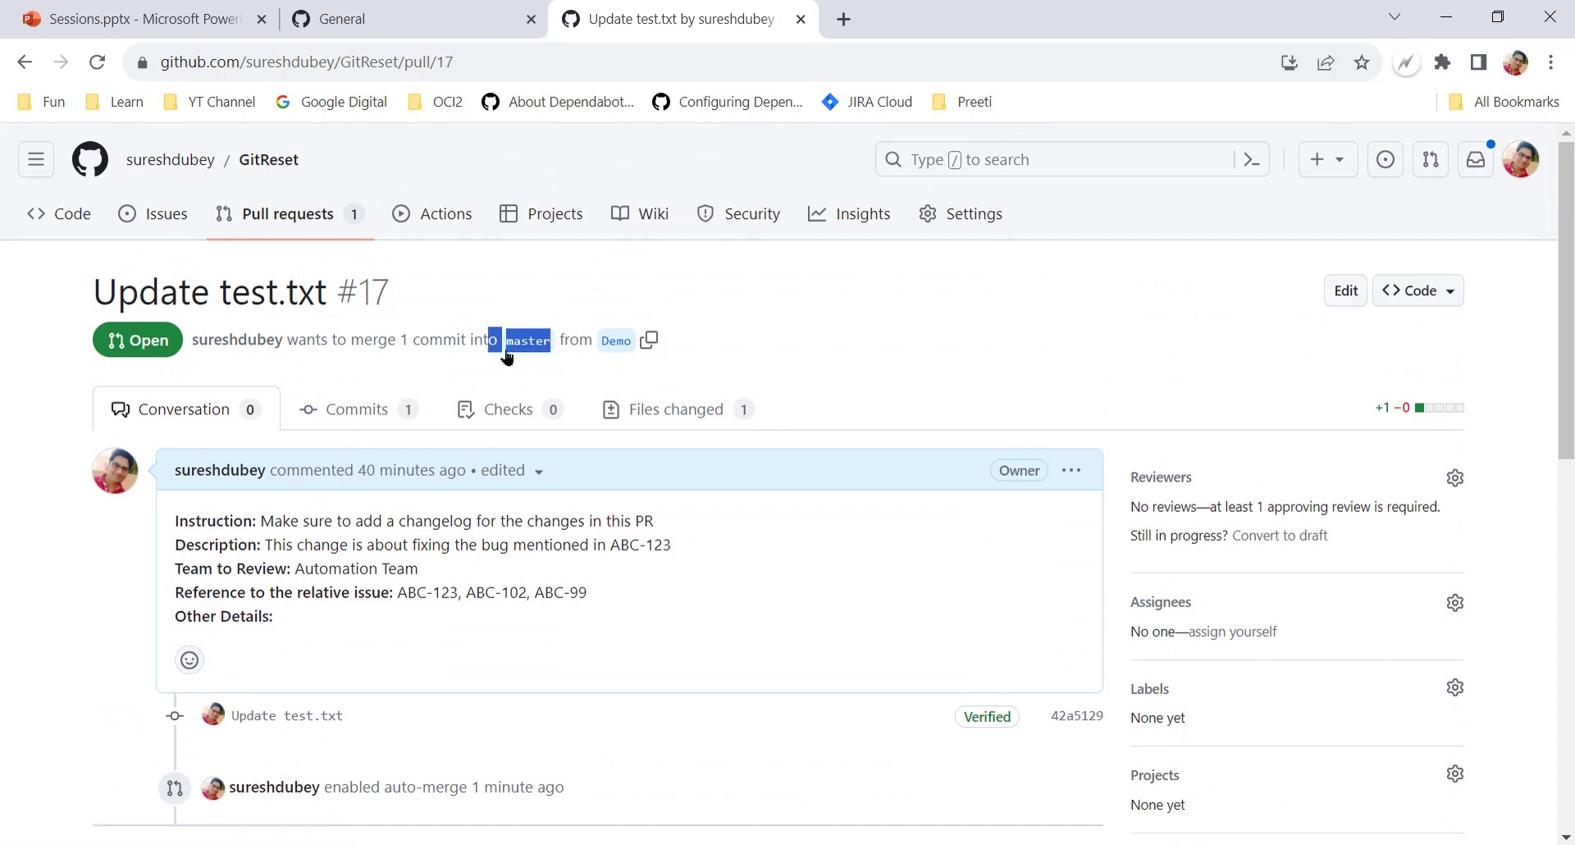
{"action": "left_click", "coordinate": [466, 339]}
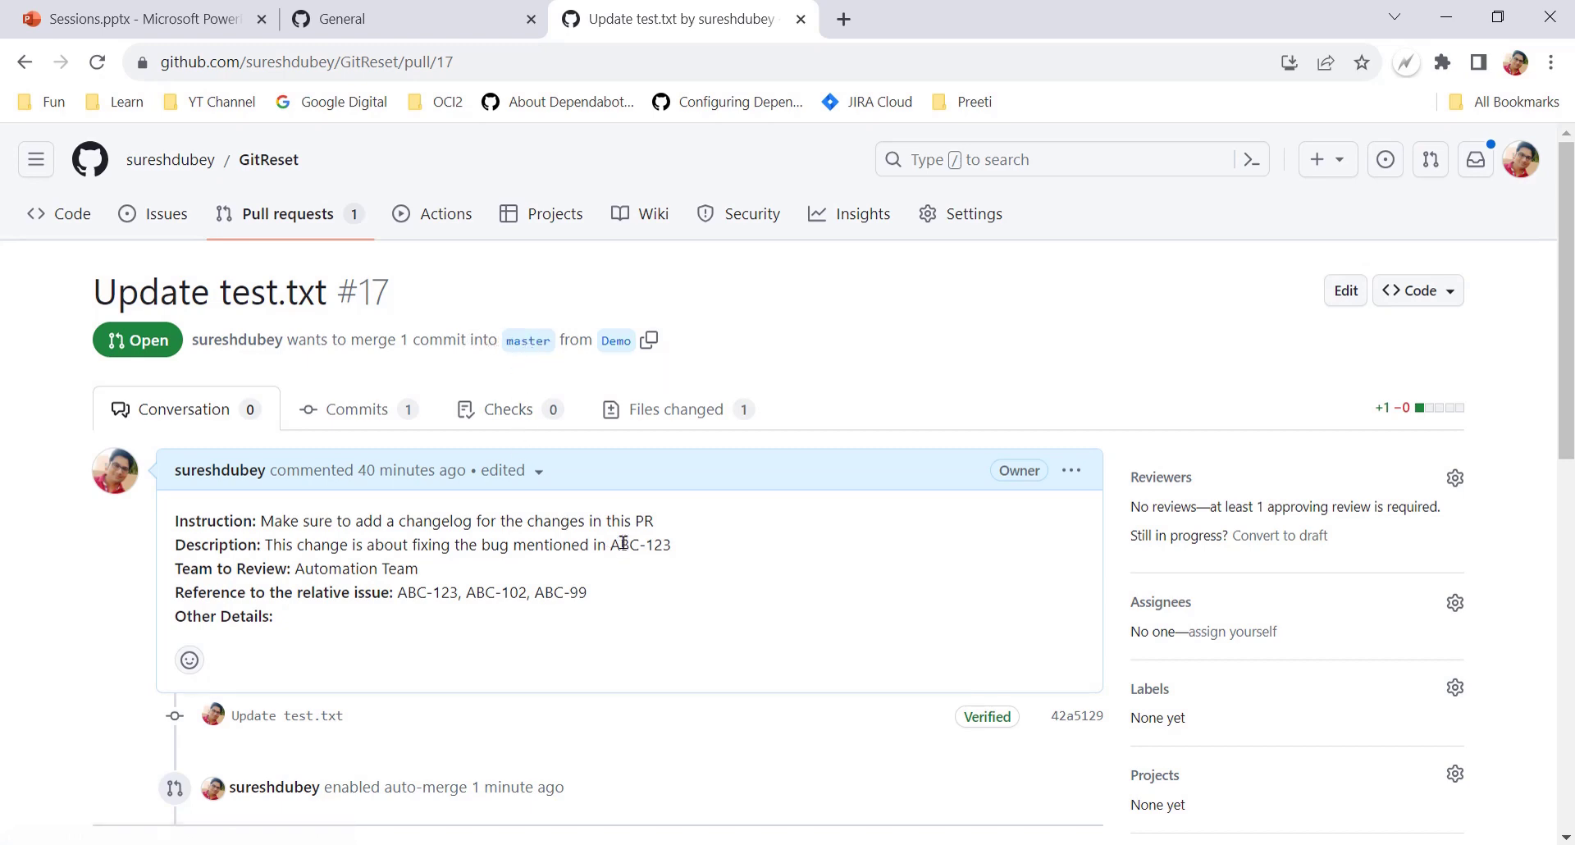
{"action": "left_click", "coordinate": [526, 345]}
{"action": "left_click_drag", "start_coordinate": [1140, 507], "coordinate": [1216, 537]}
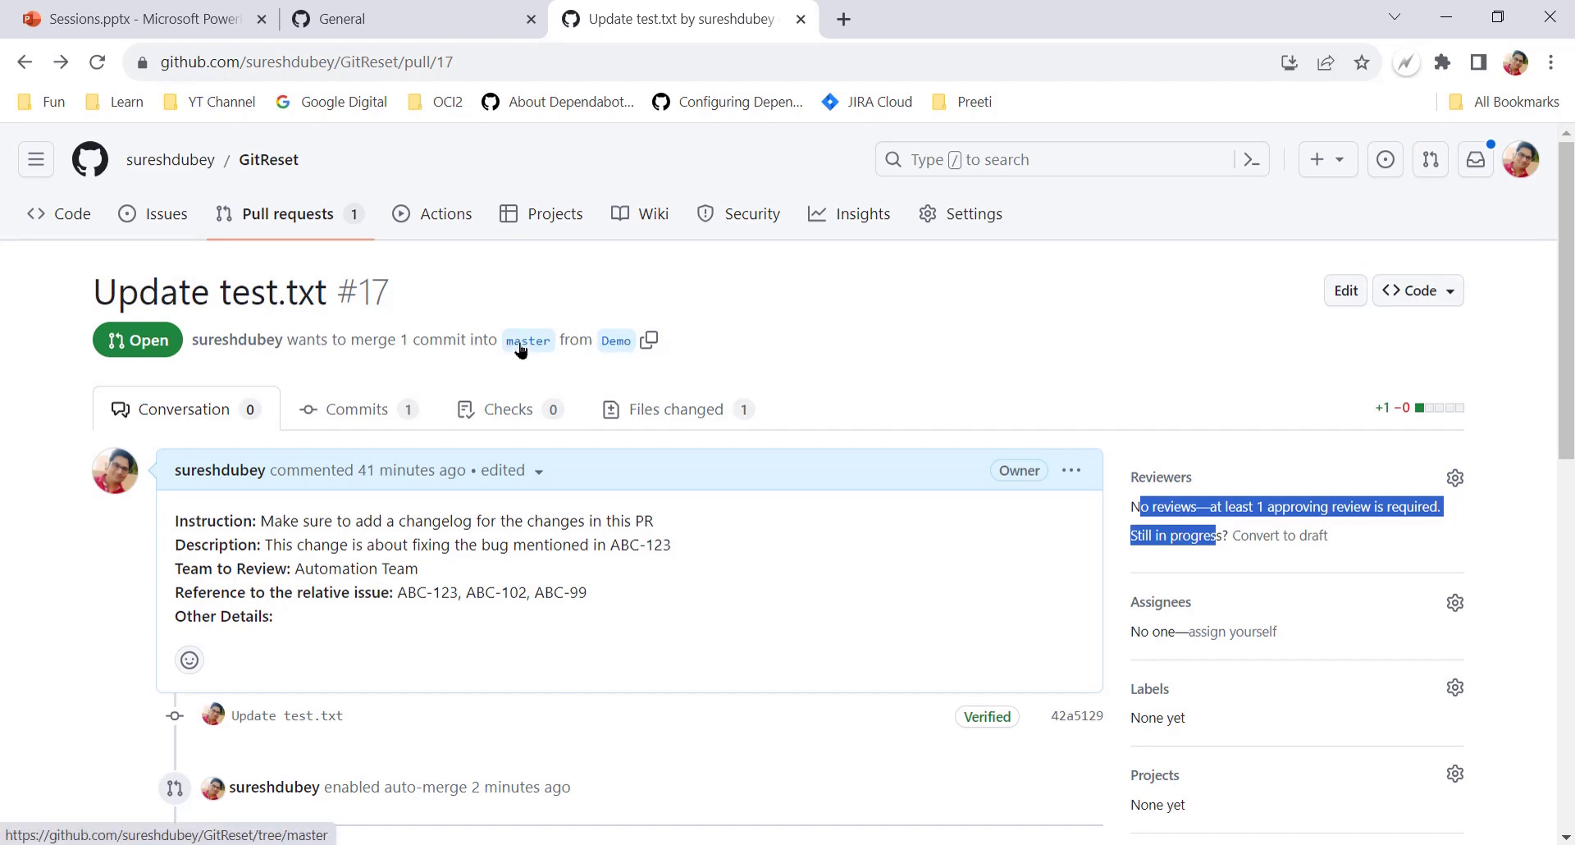
{"action": "scroll", "coordinate": [445, 552], "scroll_direction": "down", "scroll_amount": 2}
{"action": "left_click", "coordinate": [446, 552]}
{"action": "scroll", "coordinate": [820, 517], "scroll_direction": "up", "scroll_amount": 2}
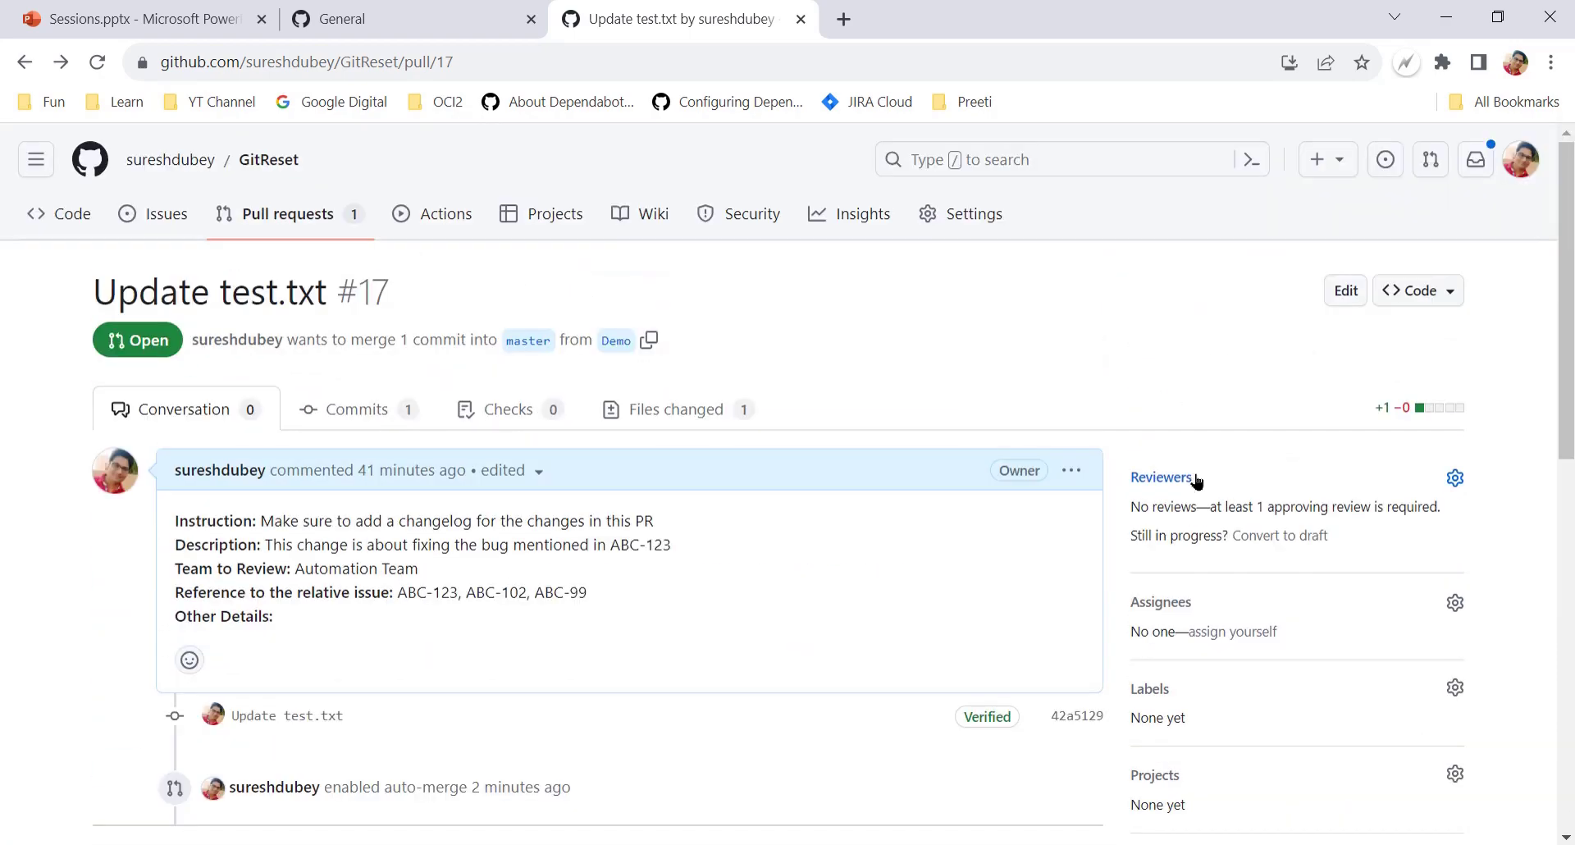
Request a review of pull request #17 from the suggested reviewer and check the merge requirements
{"action": "scroll", "coordinate": [706, 566], "scroll_direction": "down", "scroll_amount": 5}
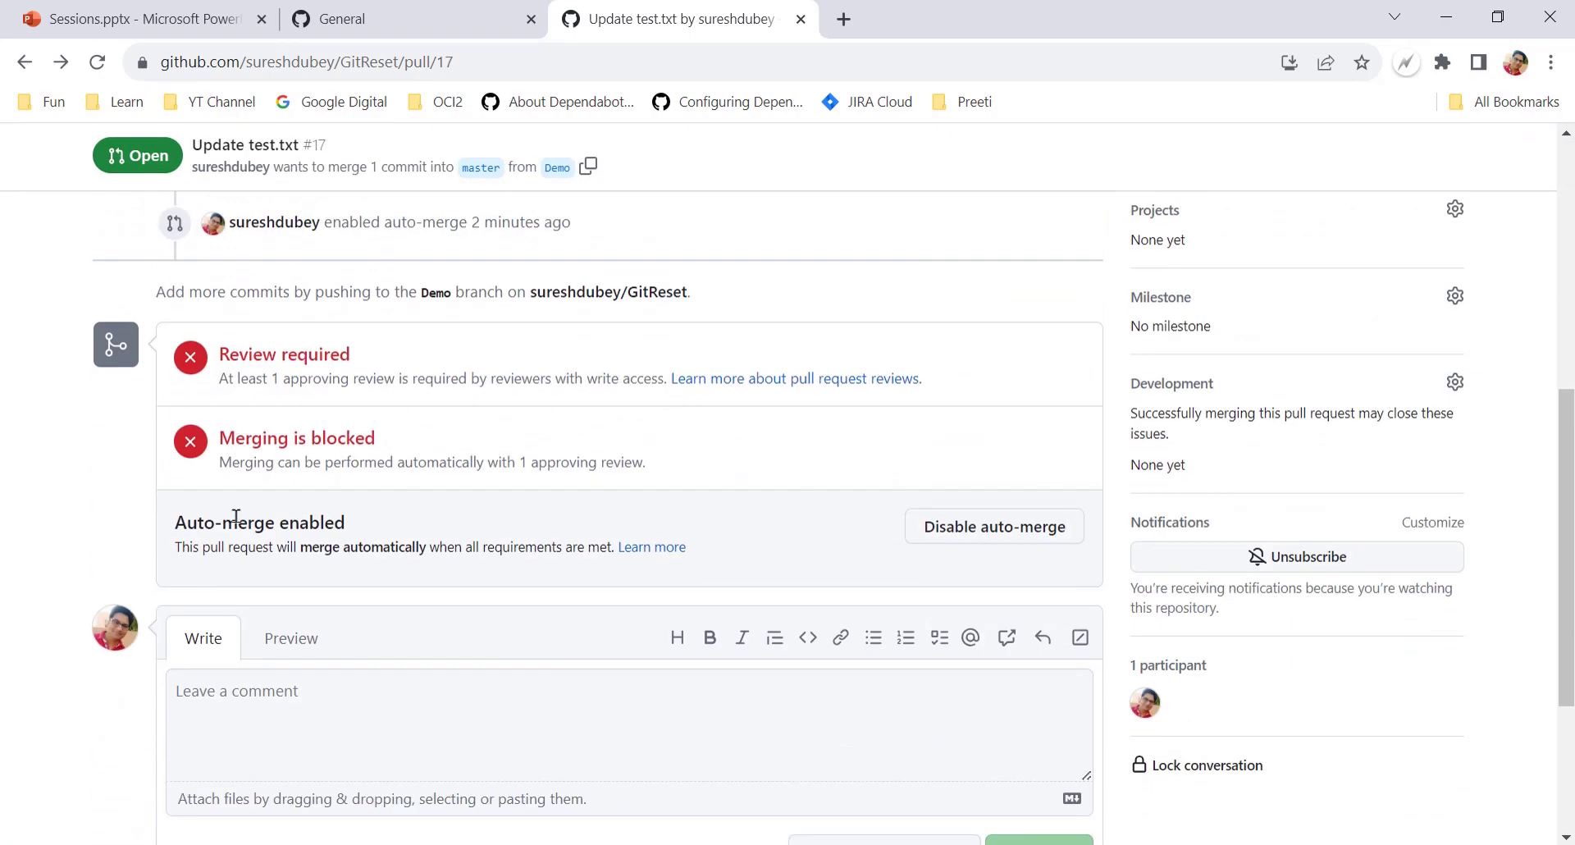
{"action": "scroll", "coordinate": [390, 570], "scroll_direction": "up", "scroll_amount": 3}
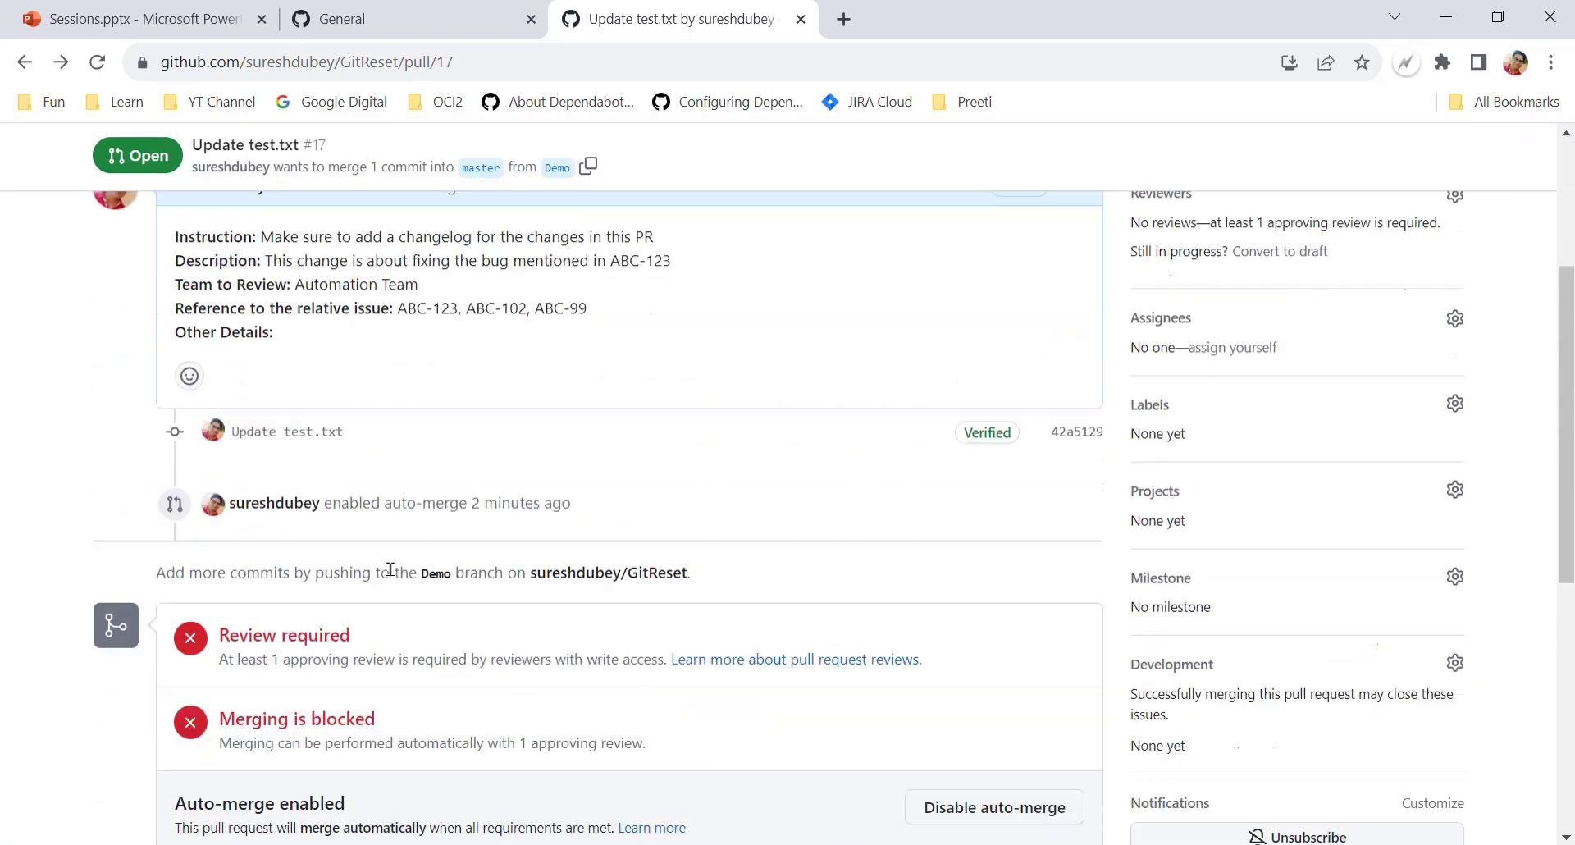
{"action": "scroll", "coordinate": [391, 569], "scroll_direction": "up", "scroll_amount": 3}
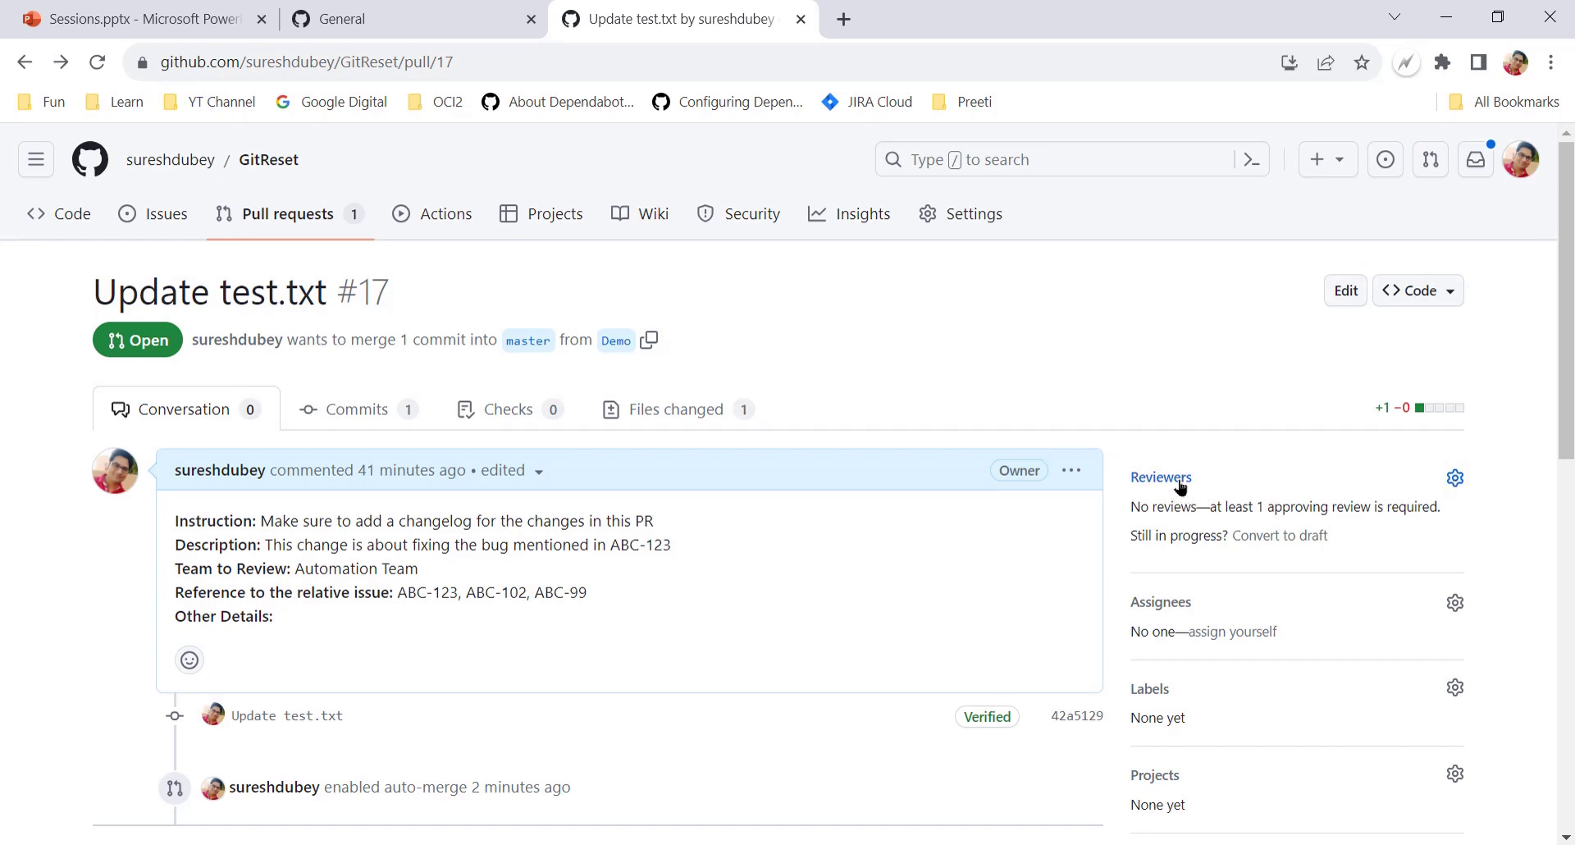
{"action": "scroll", "coordinate": [626, 535], "scroll_direction": "down", "scroll_amount": 5}
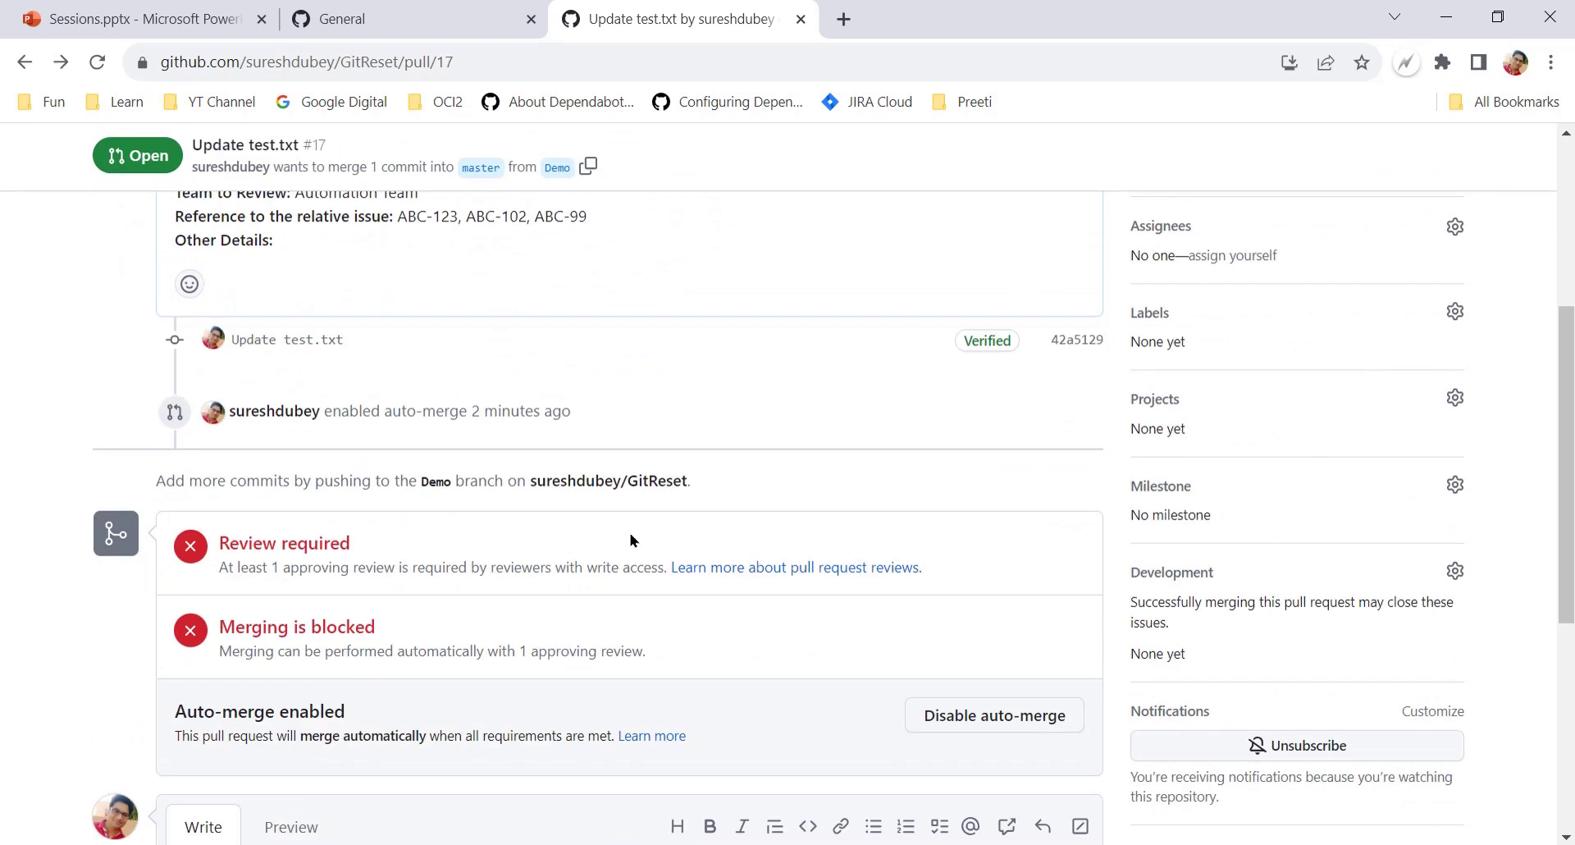
{"action": "scroll", "coordinate": [630, 538], "scroll_direction": "up", "scroll_amount": 5}
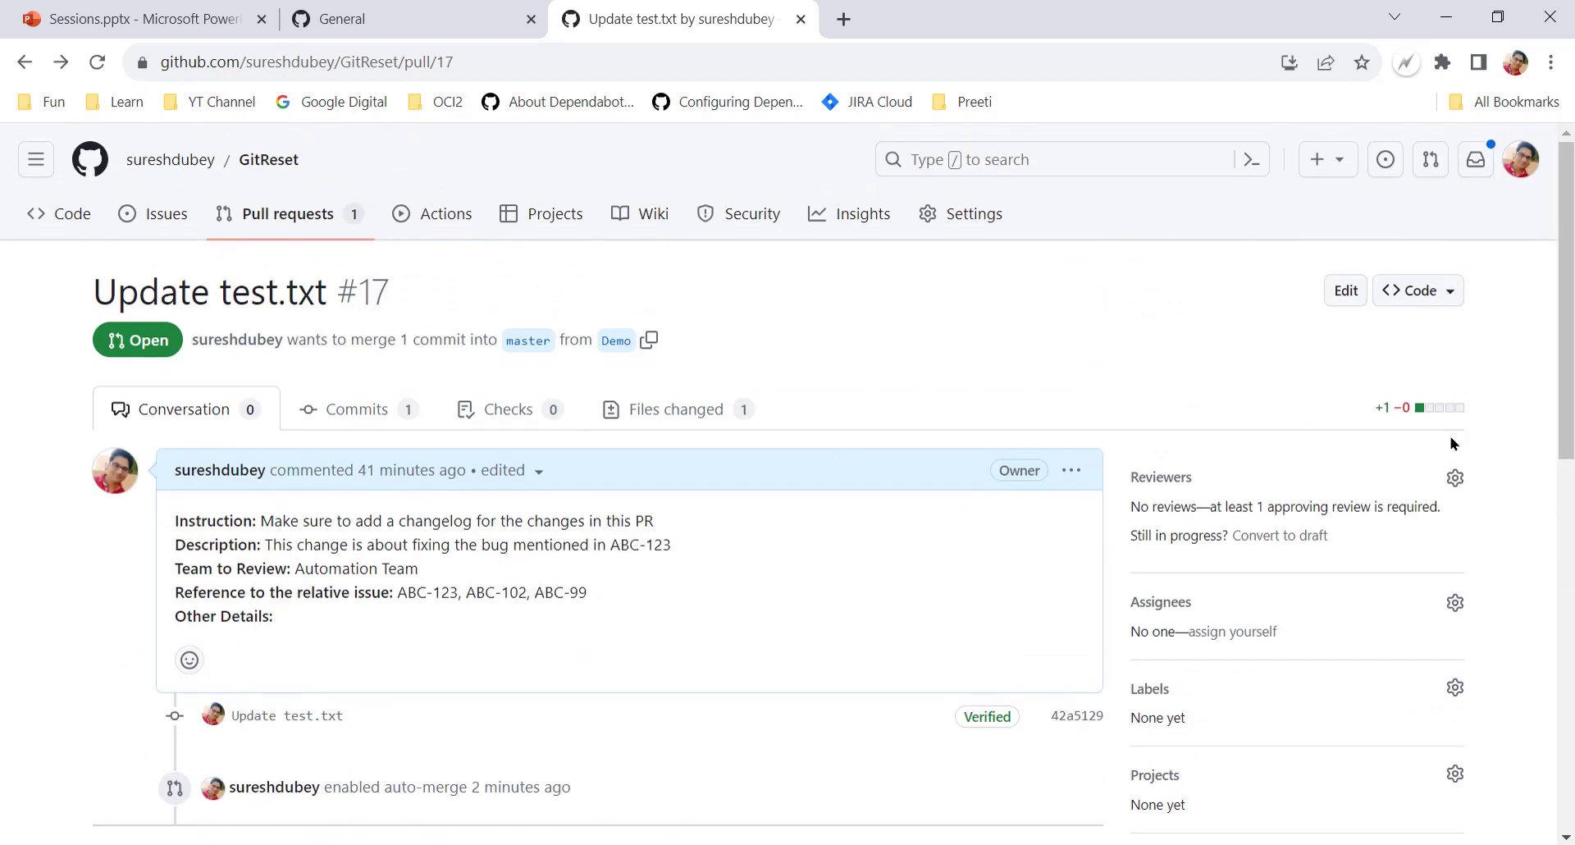
{"action": "left_click", "coordinate": [1454, 477]}
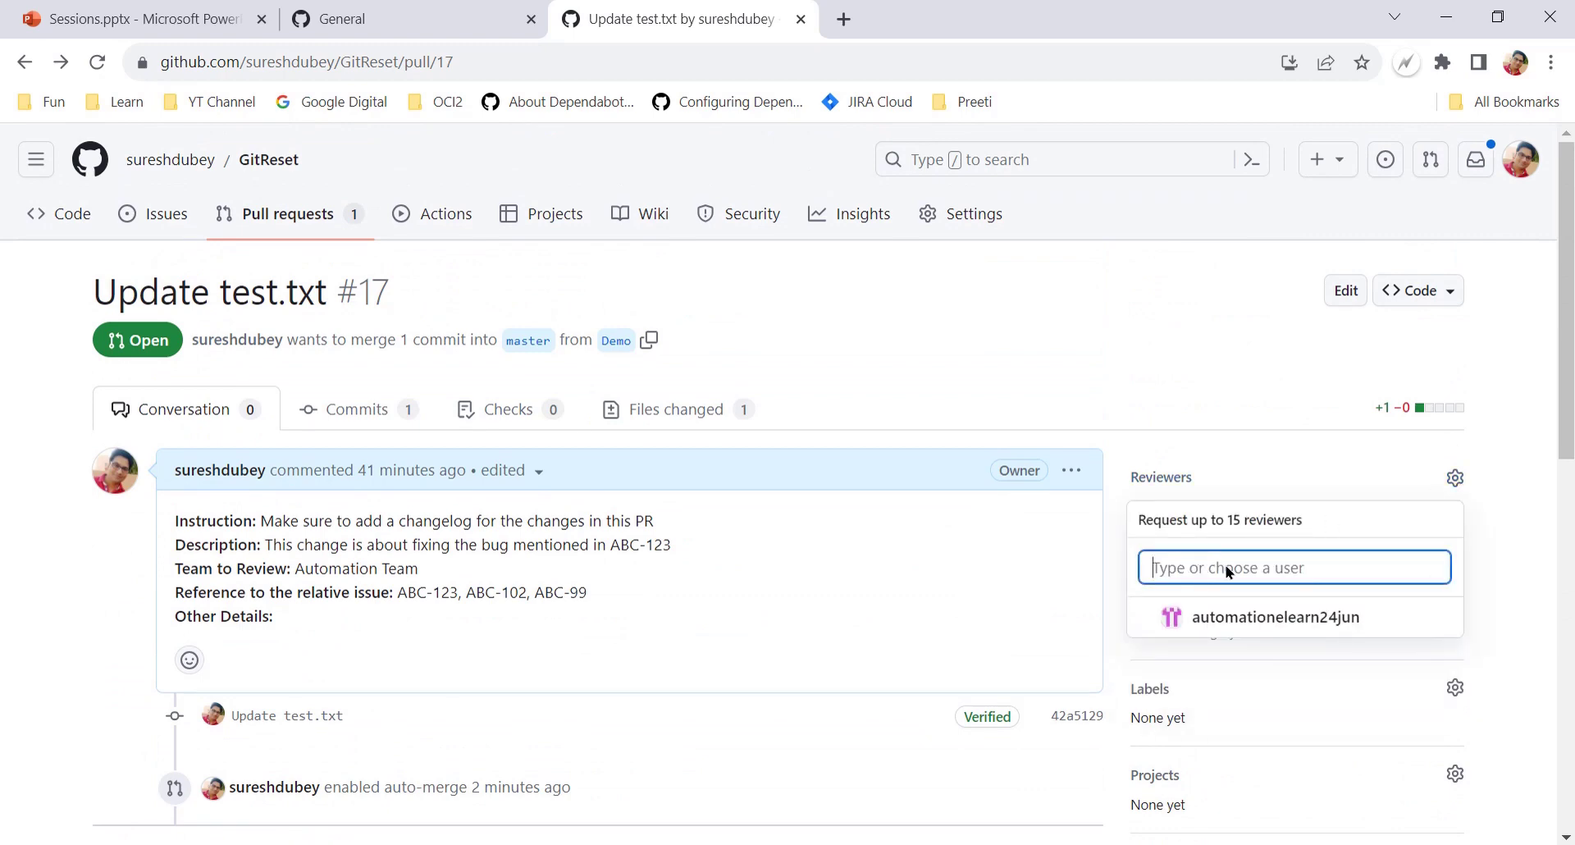
{"action": "left_click", "coordinate": [1276, 625]}
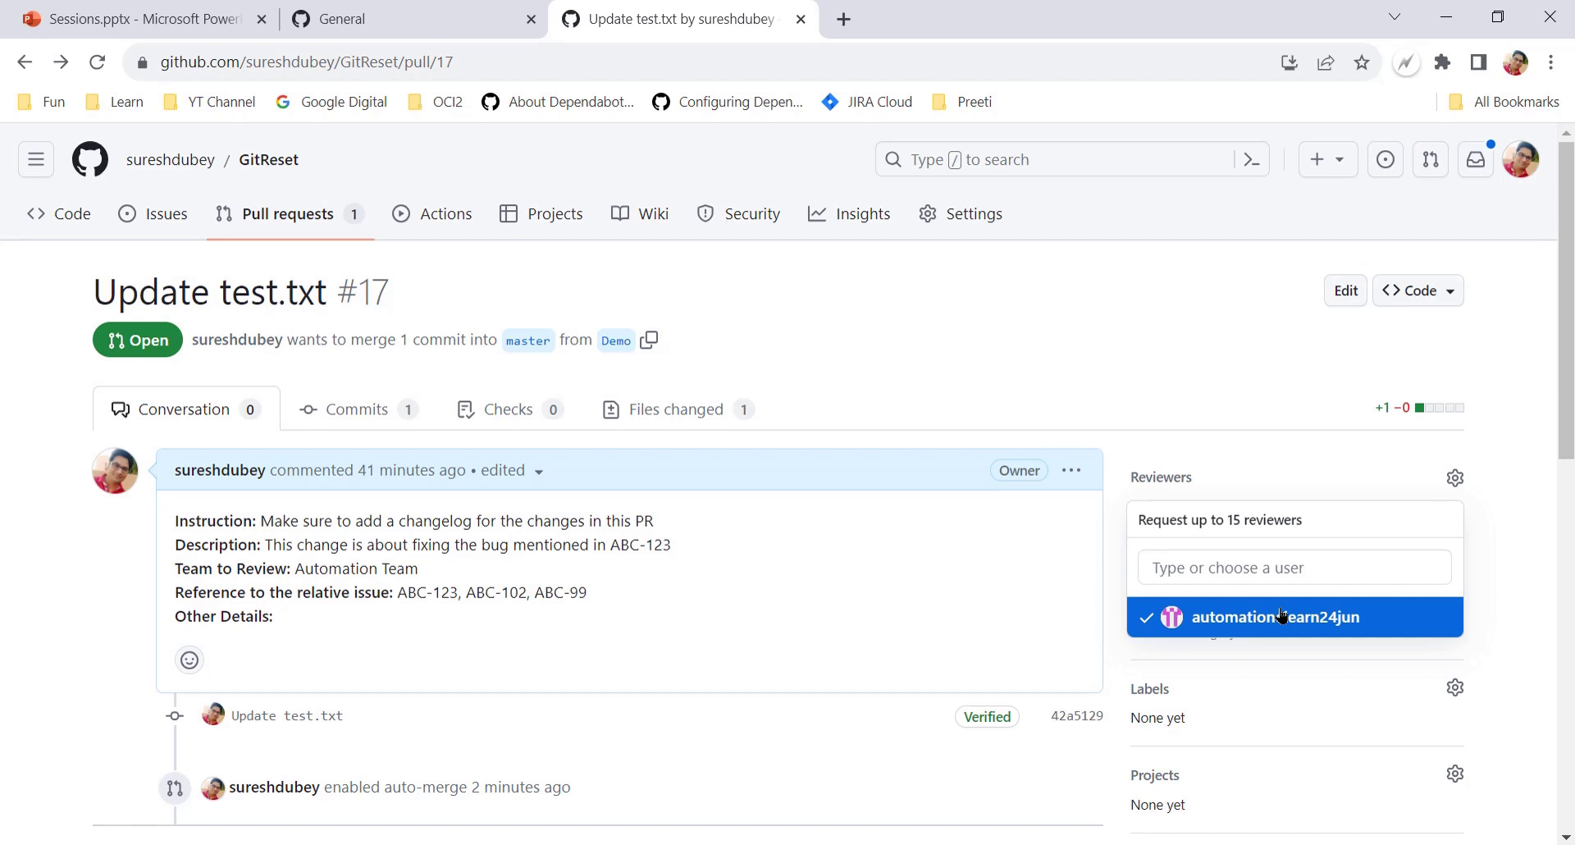
{"action": "left_click", "coordinate": [976, 366]}
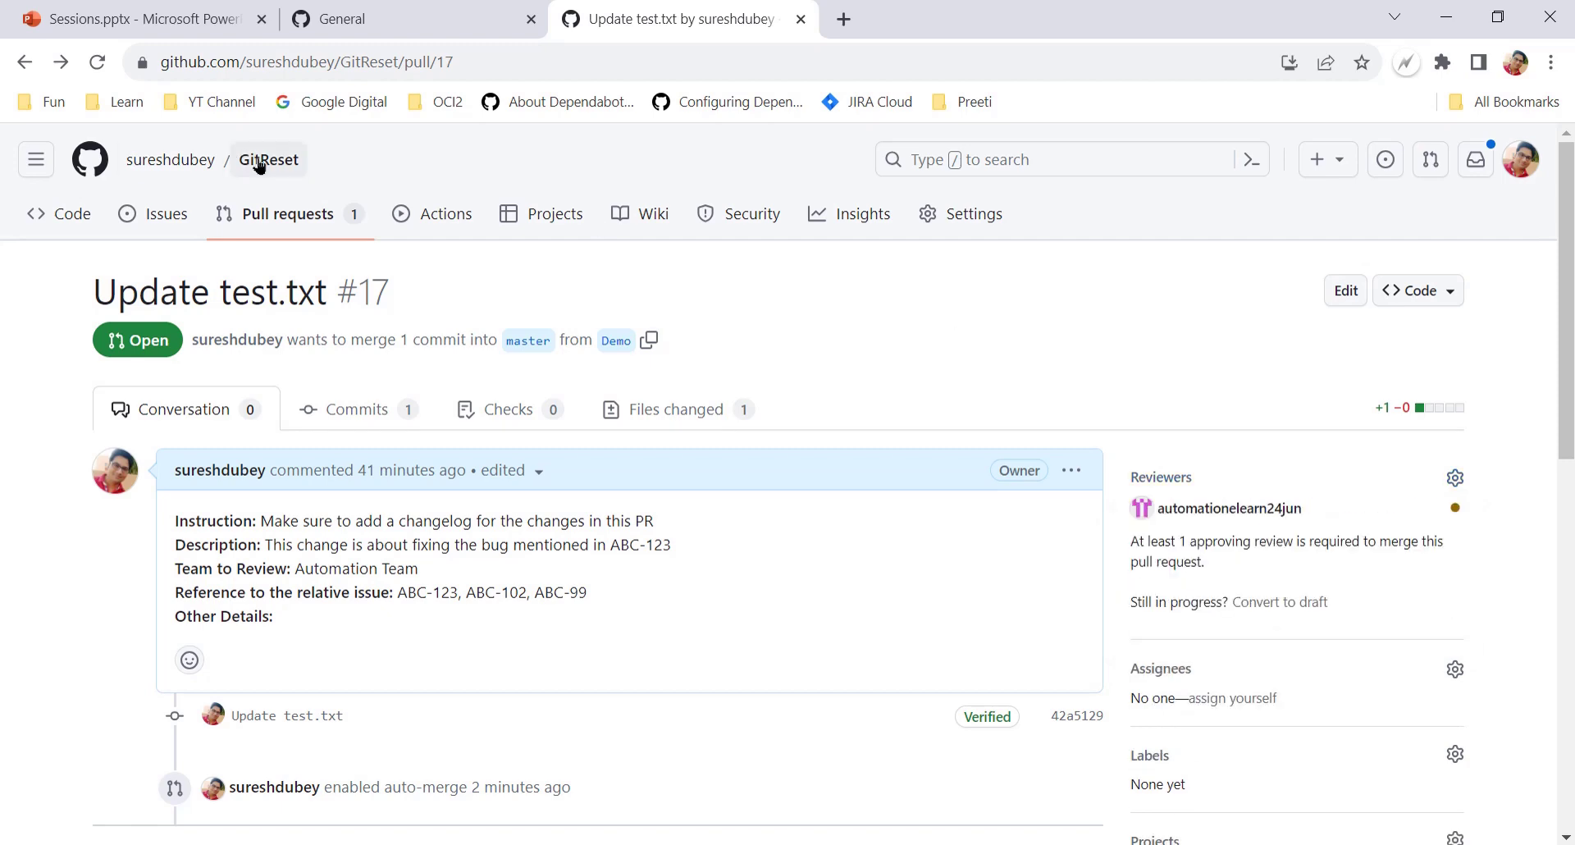
{"action": "scroll", "coordinate": [620, 640], "scroll_direction": "down", "scroll_amount": 1}
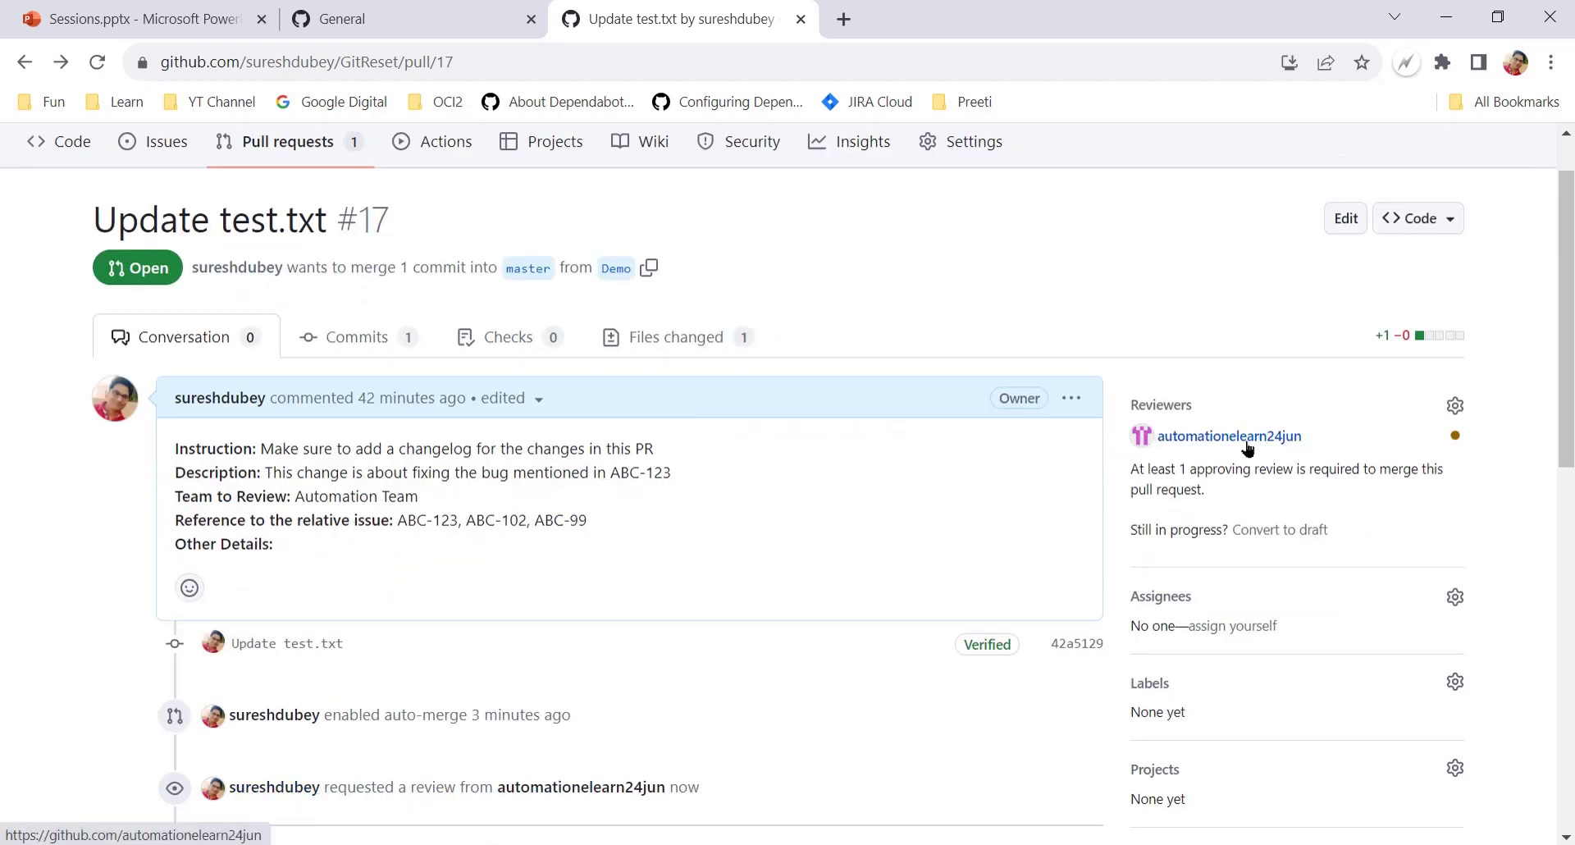
{"action": "mouse_move", "coordinate": [1196, 445]}
{"action": "scroll", "coordinate": [1196, 446], "scroll_direction": "down", "scroll_amount": 8}
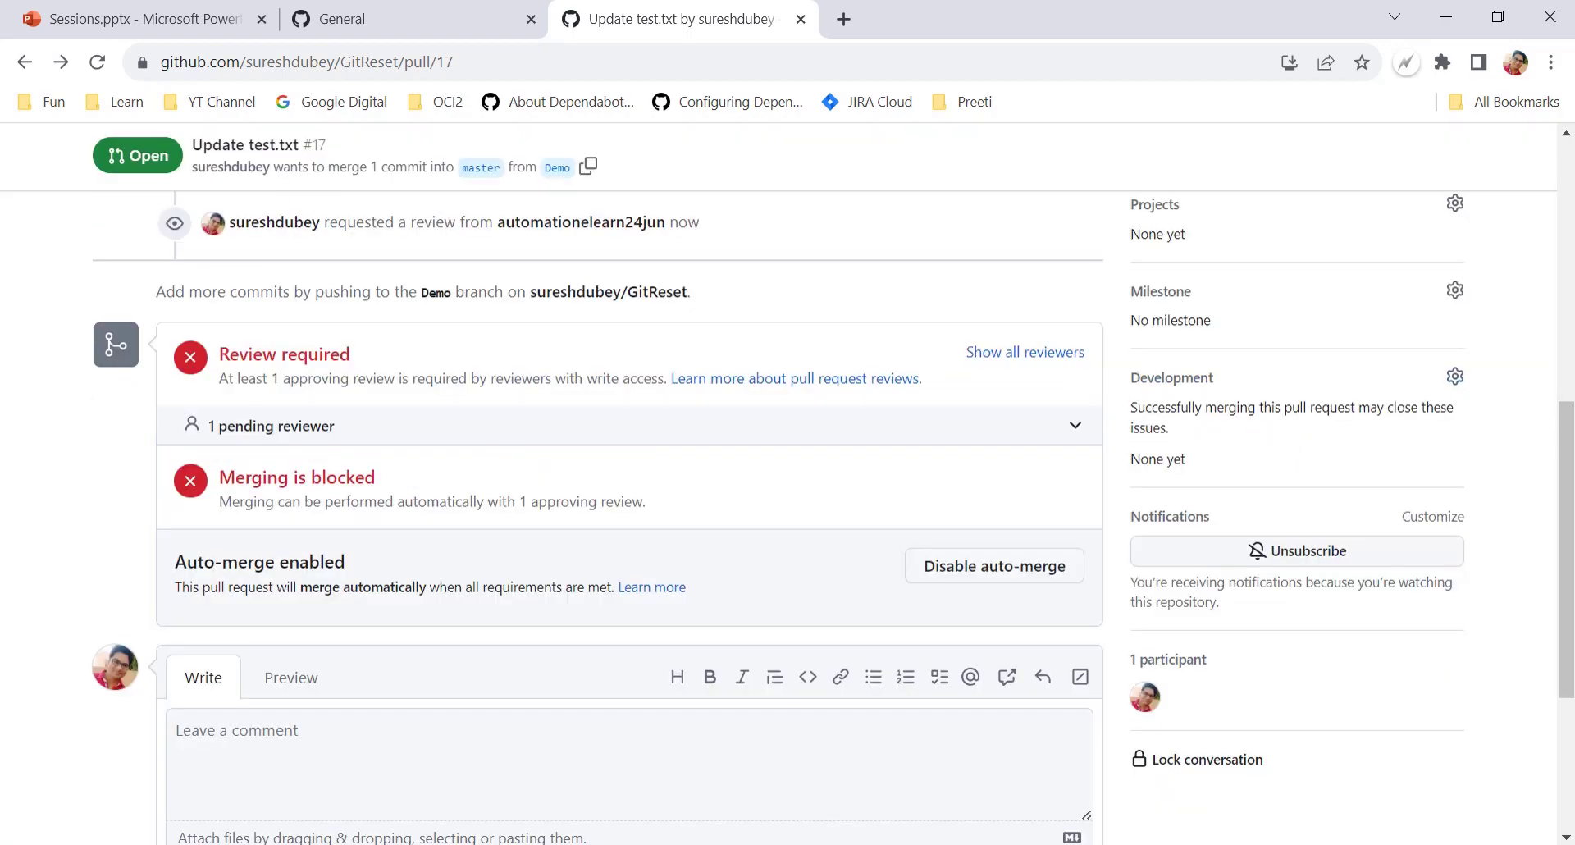
Switch to the incognito browser window and check which GitHub account is signed in
{"action": "left_click", "coordinate": [396, 810]}
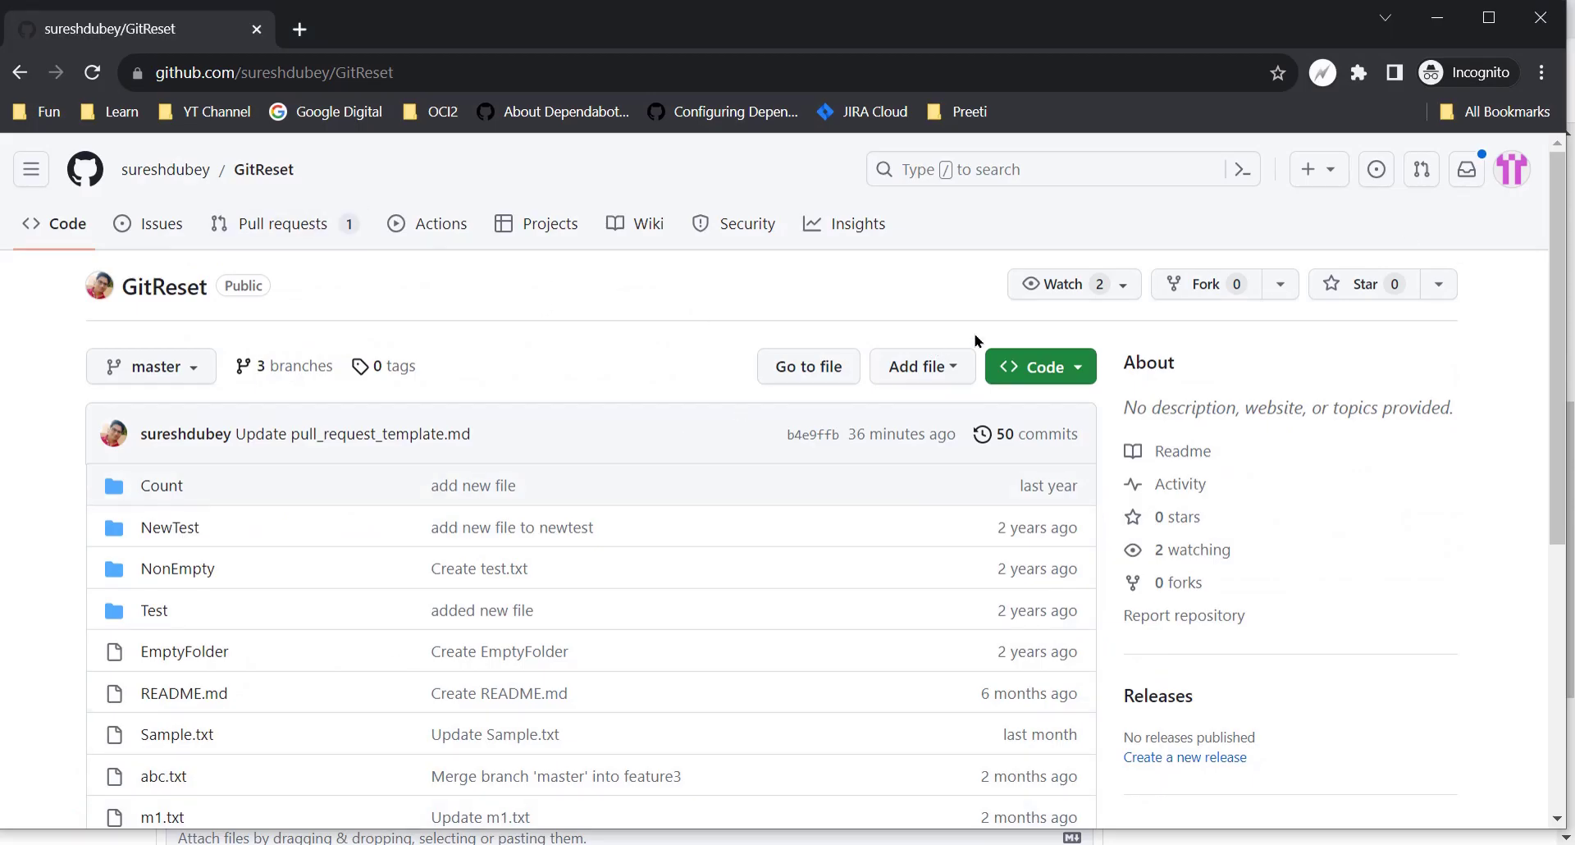
{"action": "left_click", "coordinate": [1509, 173]}
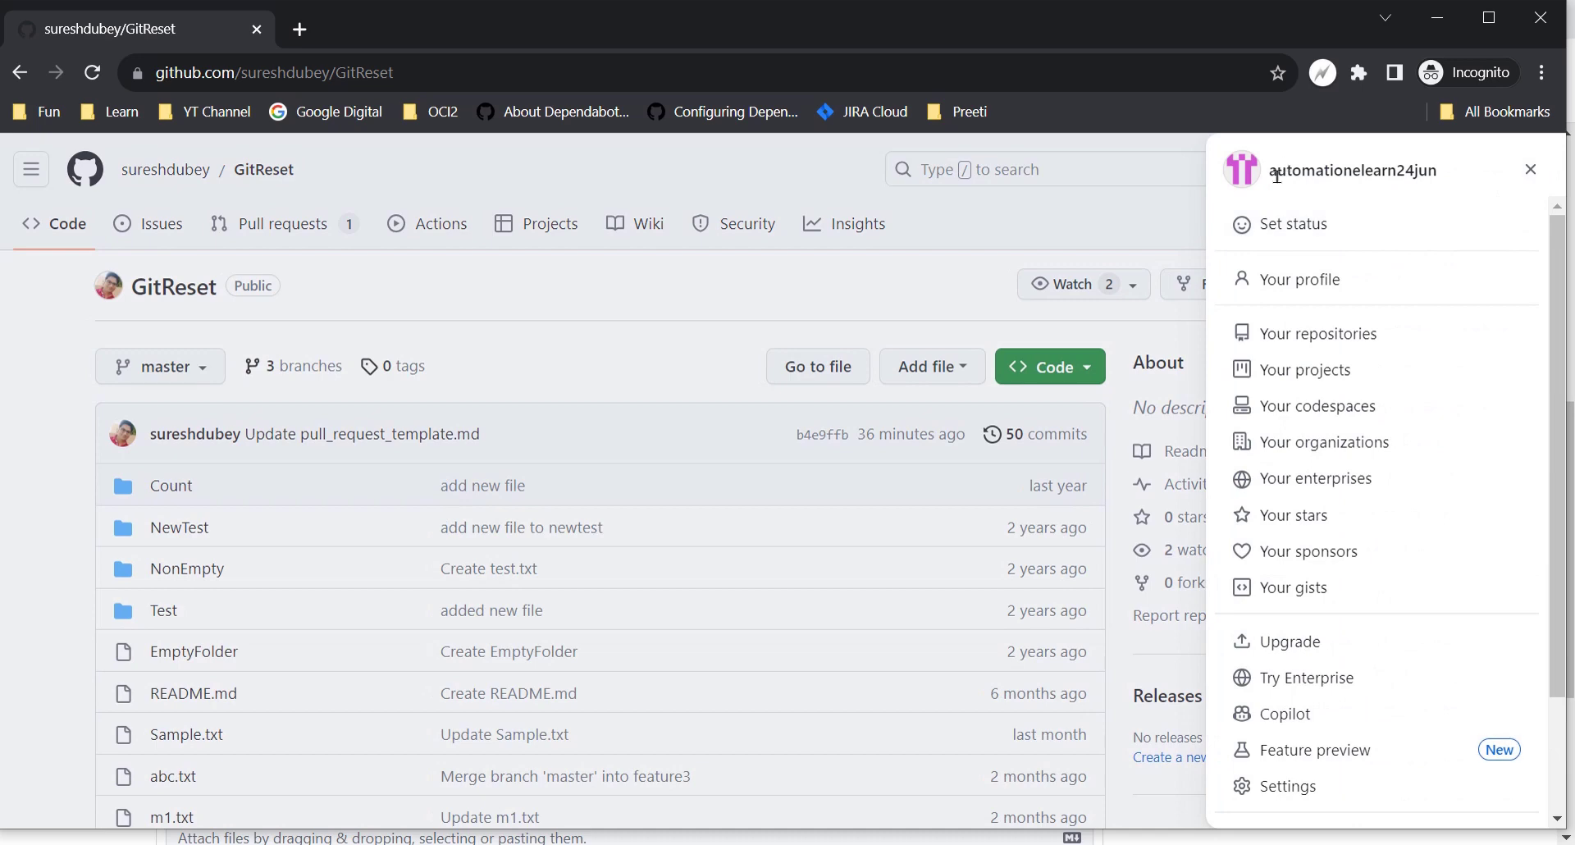
{"action": "left_click_drag", "start_coordinate": [1279, 176], "coordinate": [1437, 175]}
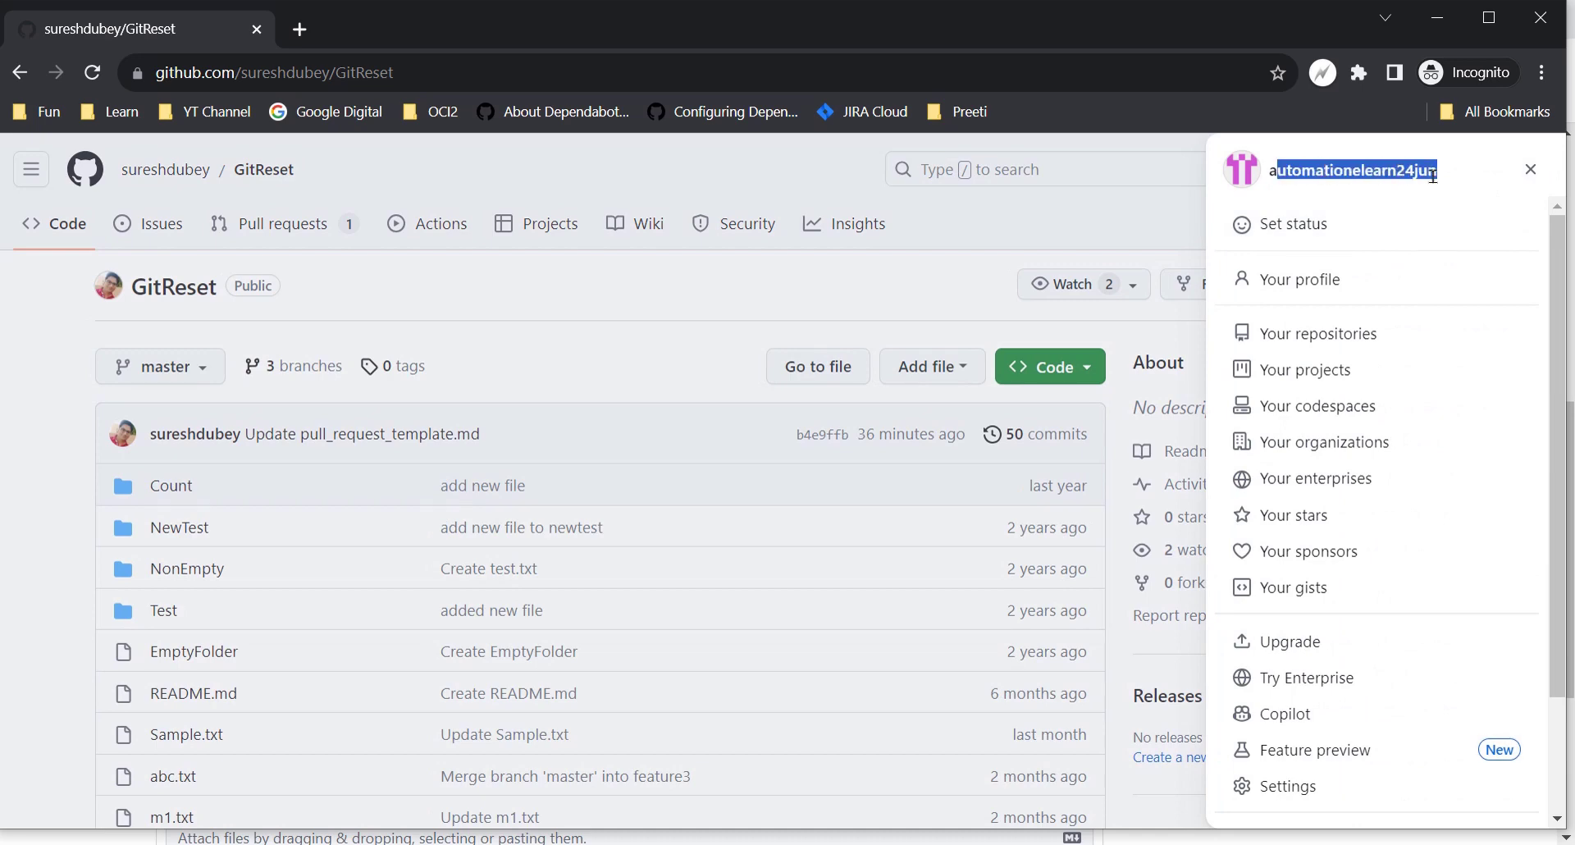
{"action": "left_click", "coordinate": [1056, 221]}
Open the GitReset repository's pull request list in the incognito window and move the window aside to reveal the merge box
{"action": "left_click", "coordinate": [260, 174]}
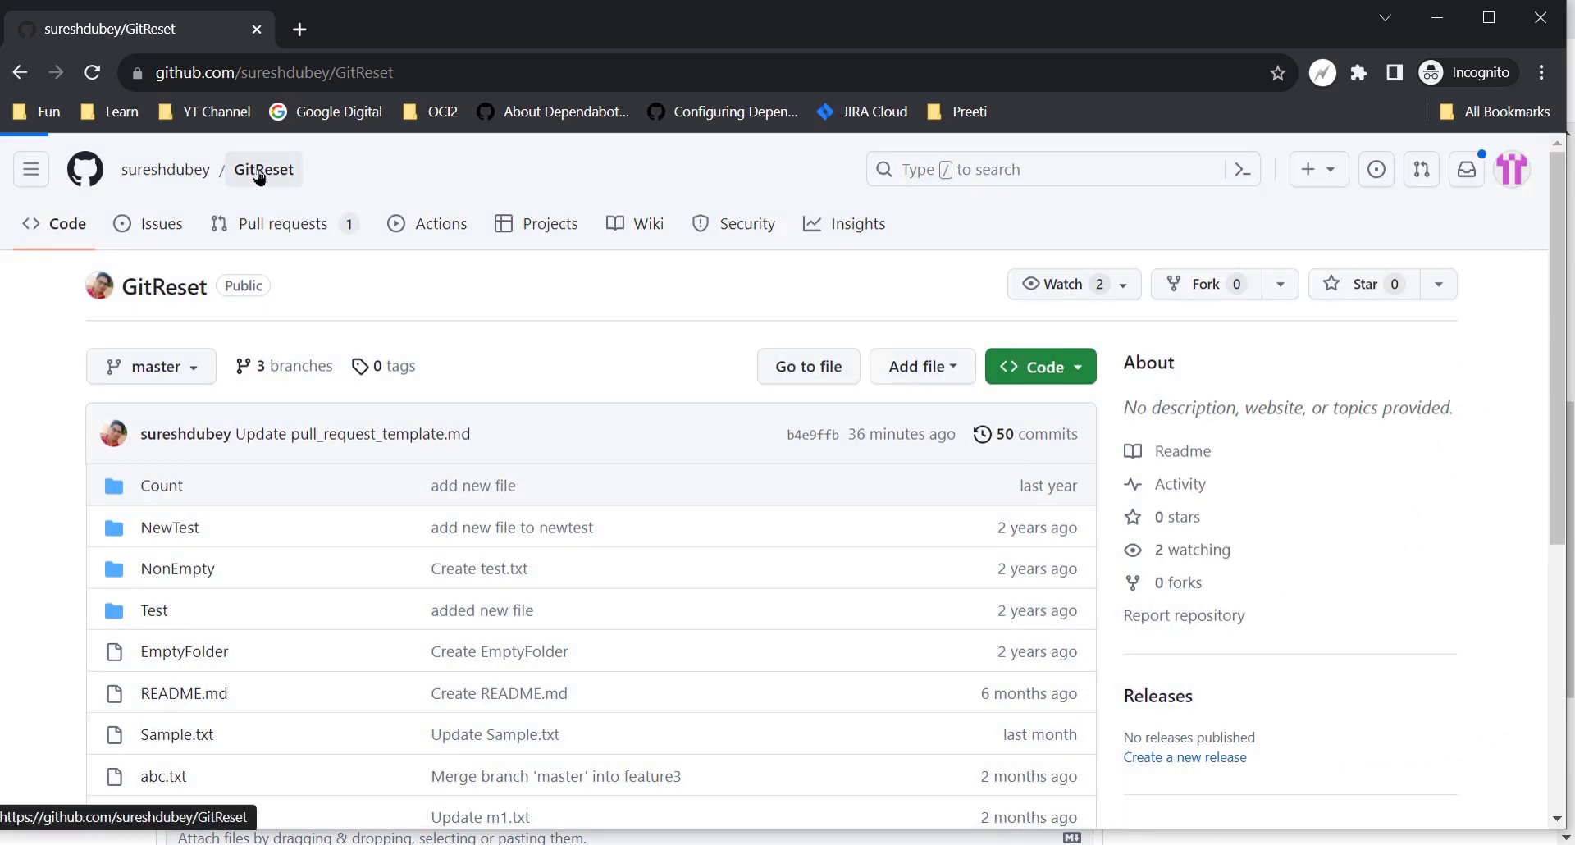
{"action": "left_click", "coordinate": [286, 228]}
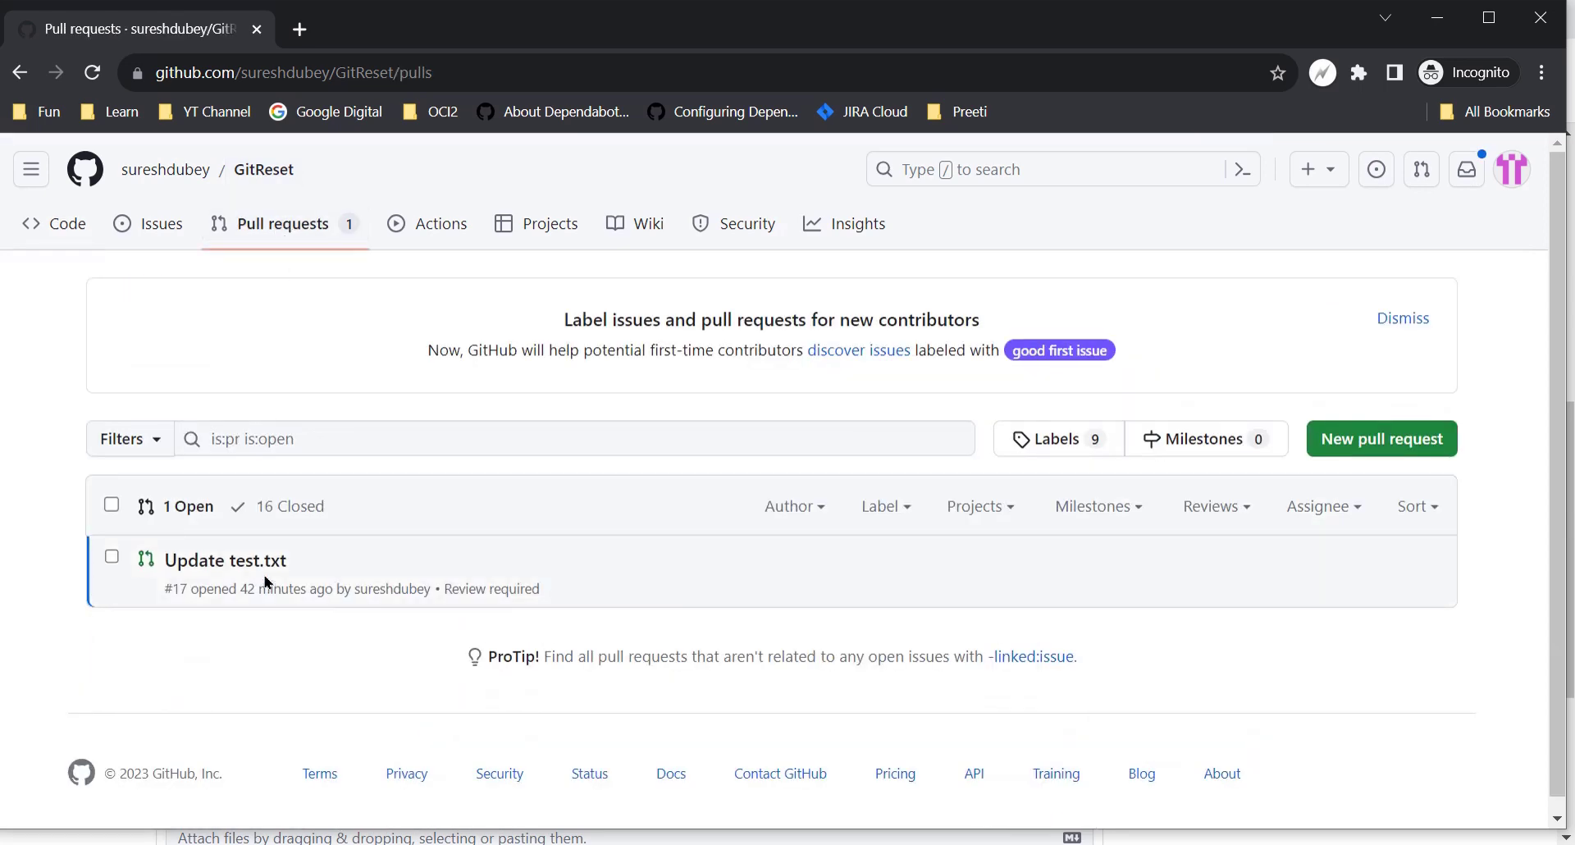
{"action": "left_click_drag", "start_coordinate": [470, 39], "coordinate": [987, 31]}
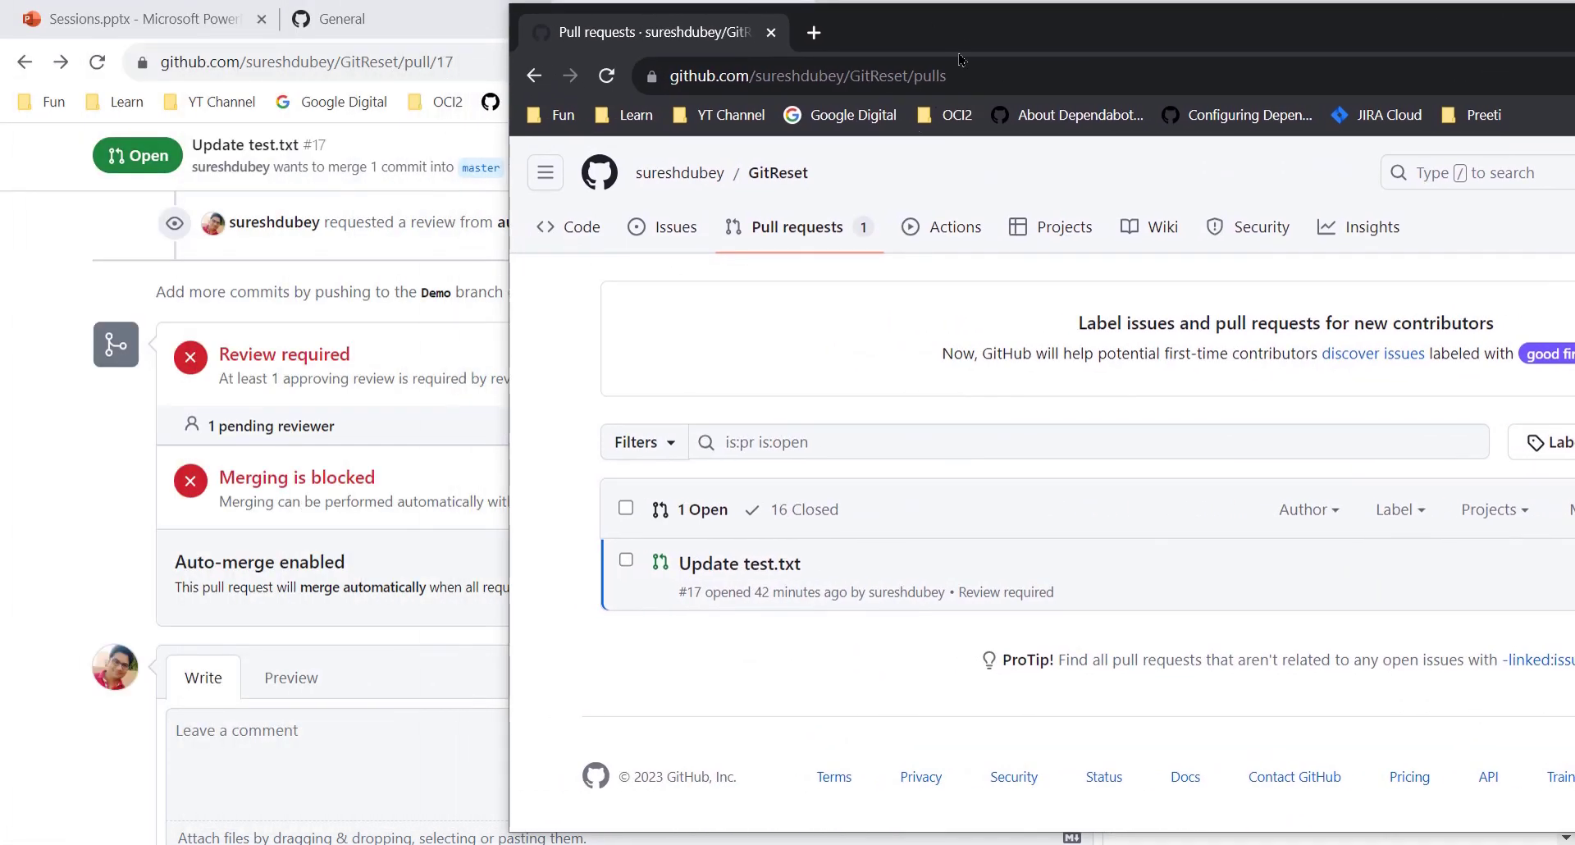
Open the Update test.txt pull request in the incognito window and compare its repository name and number with the main window's address
{"action": "left_click", "coordinate": [729, 566]}
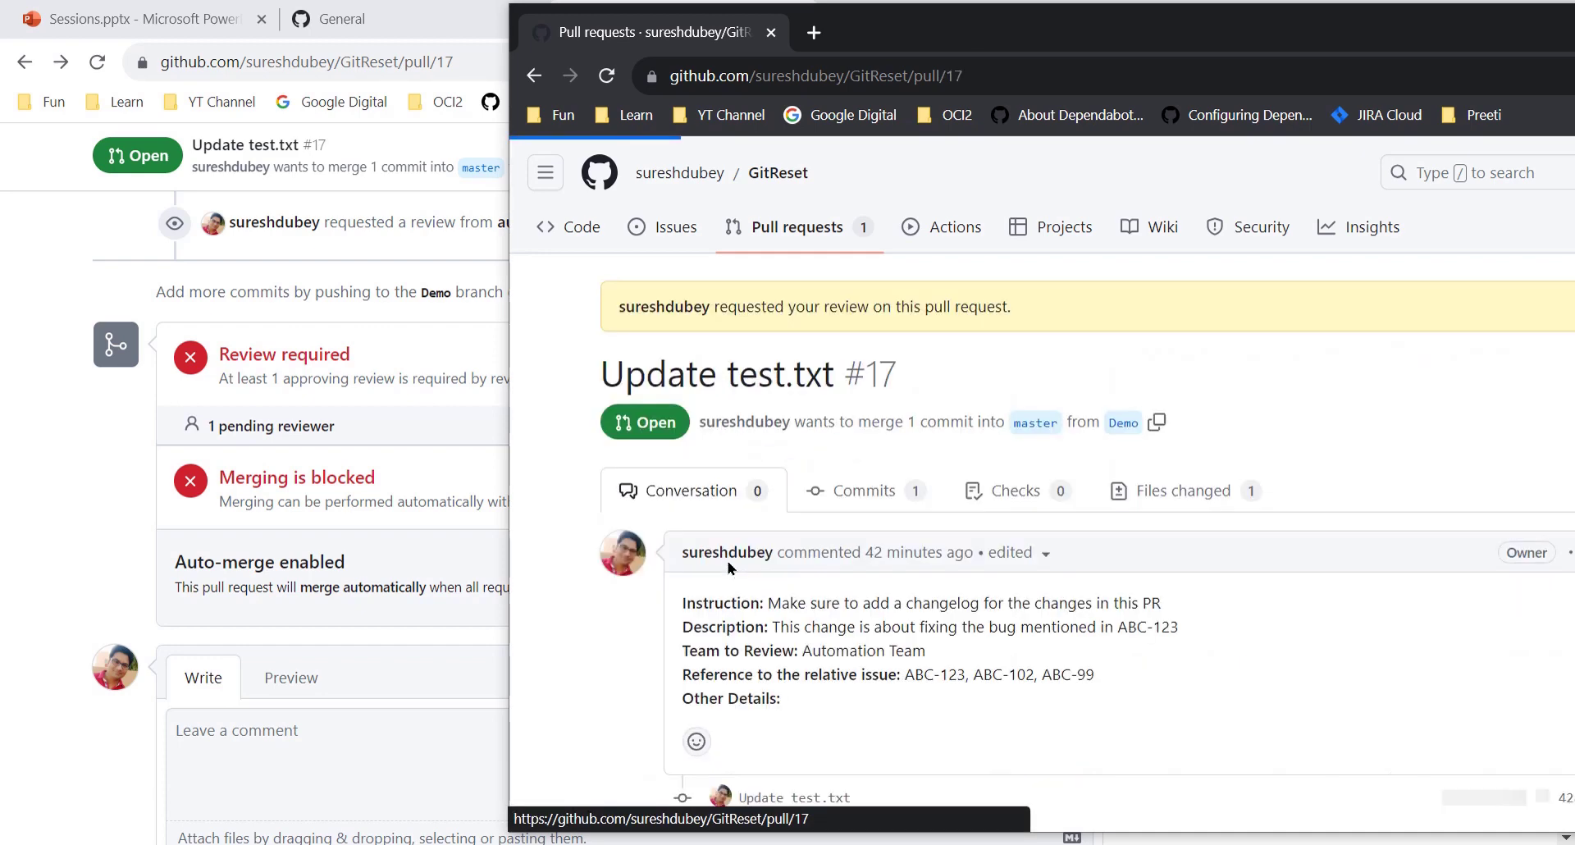
{"action": "left_click", "coordinate": [339, 63]}
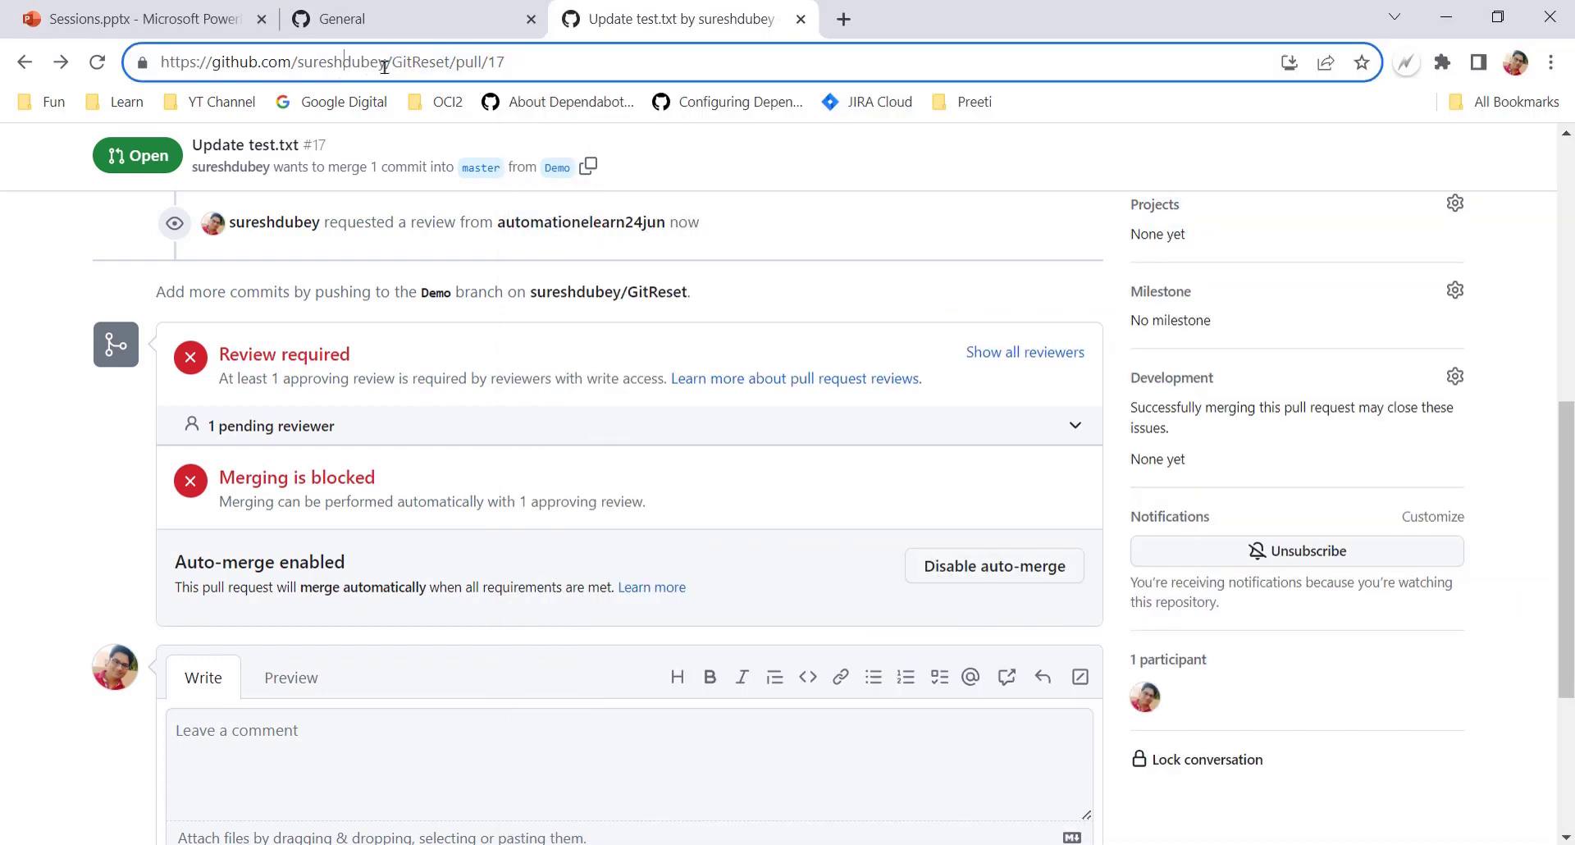
{"action": "left_click_drag", "start_coordinate": [392, 64], "coordinate": [519, 64]}
{"action": "key", "text": "alt+Tab"}
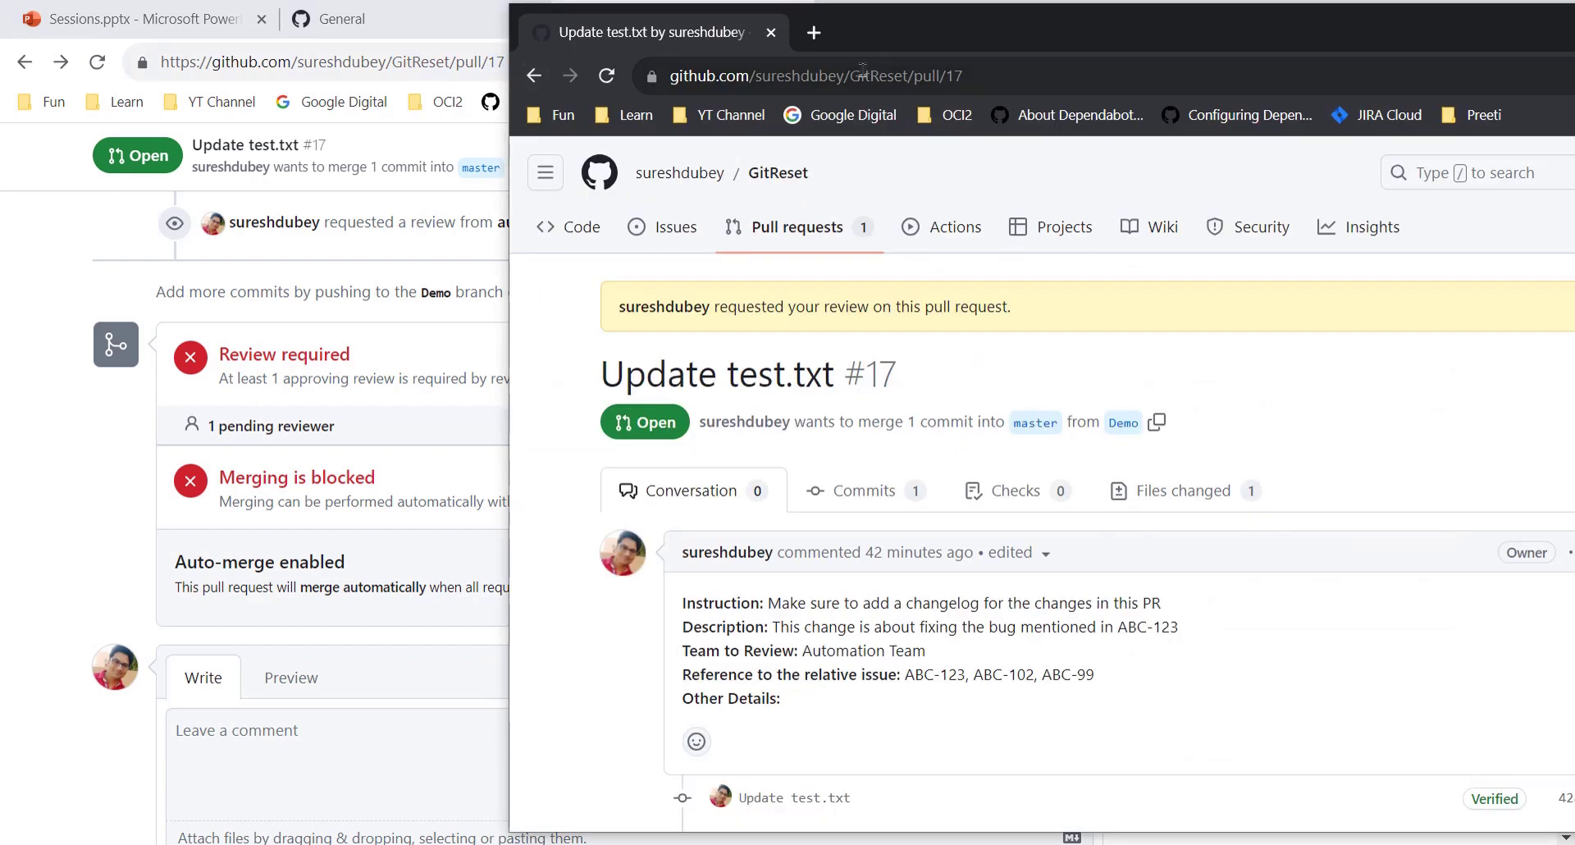
{"action": "double_click", "coordinate": [866, 77]}
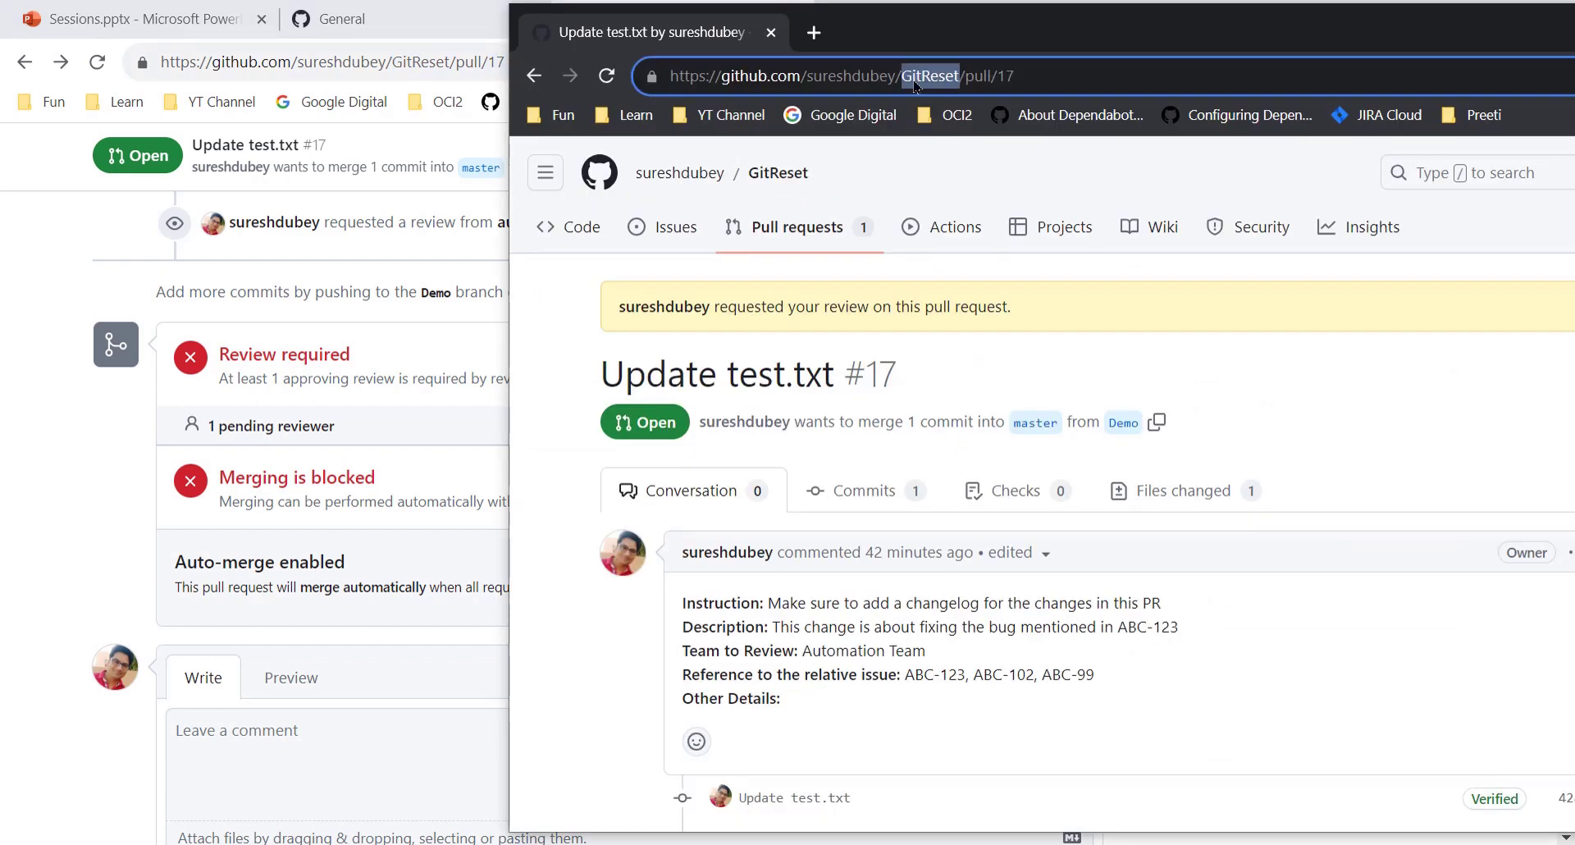
{"action": "left_click_drag", "start_coordinate": [998, 77], "coordinate": [1035, 77]}
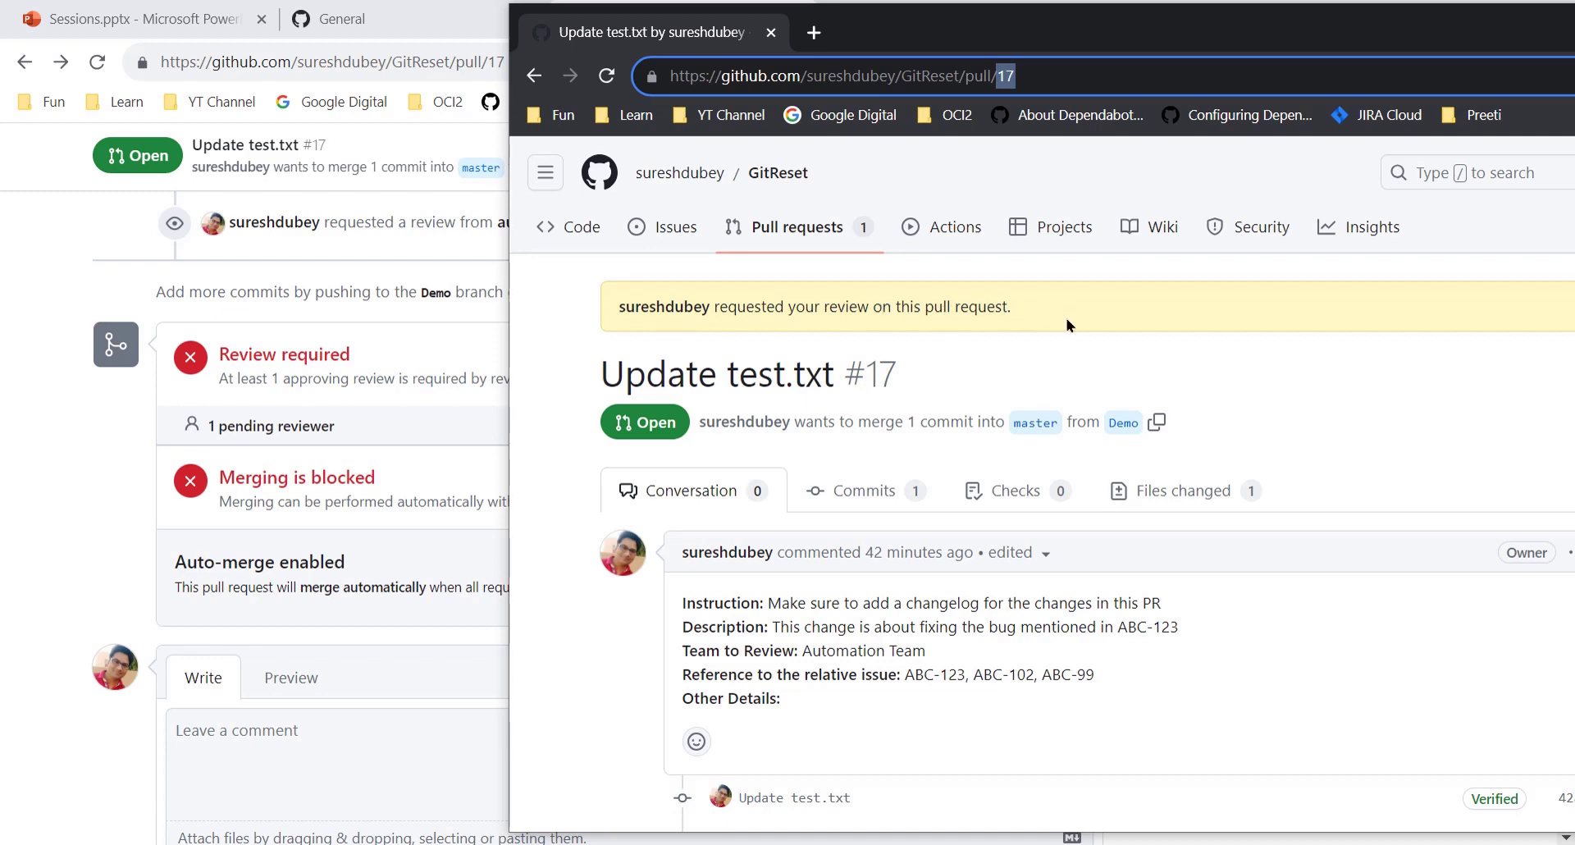
Open pull request #17's changed files, start a review of test.txt and set the review type to Approve
{"action": "left_click_drag", "start_coordinate": [1153, 22], "coordinate": [773, 27]}
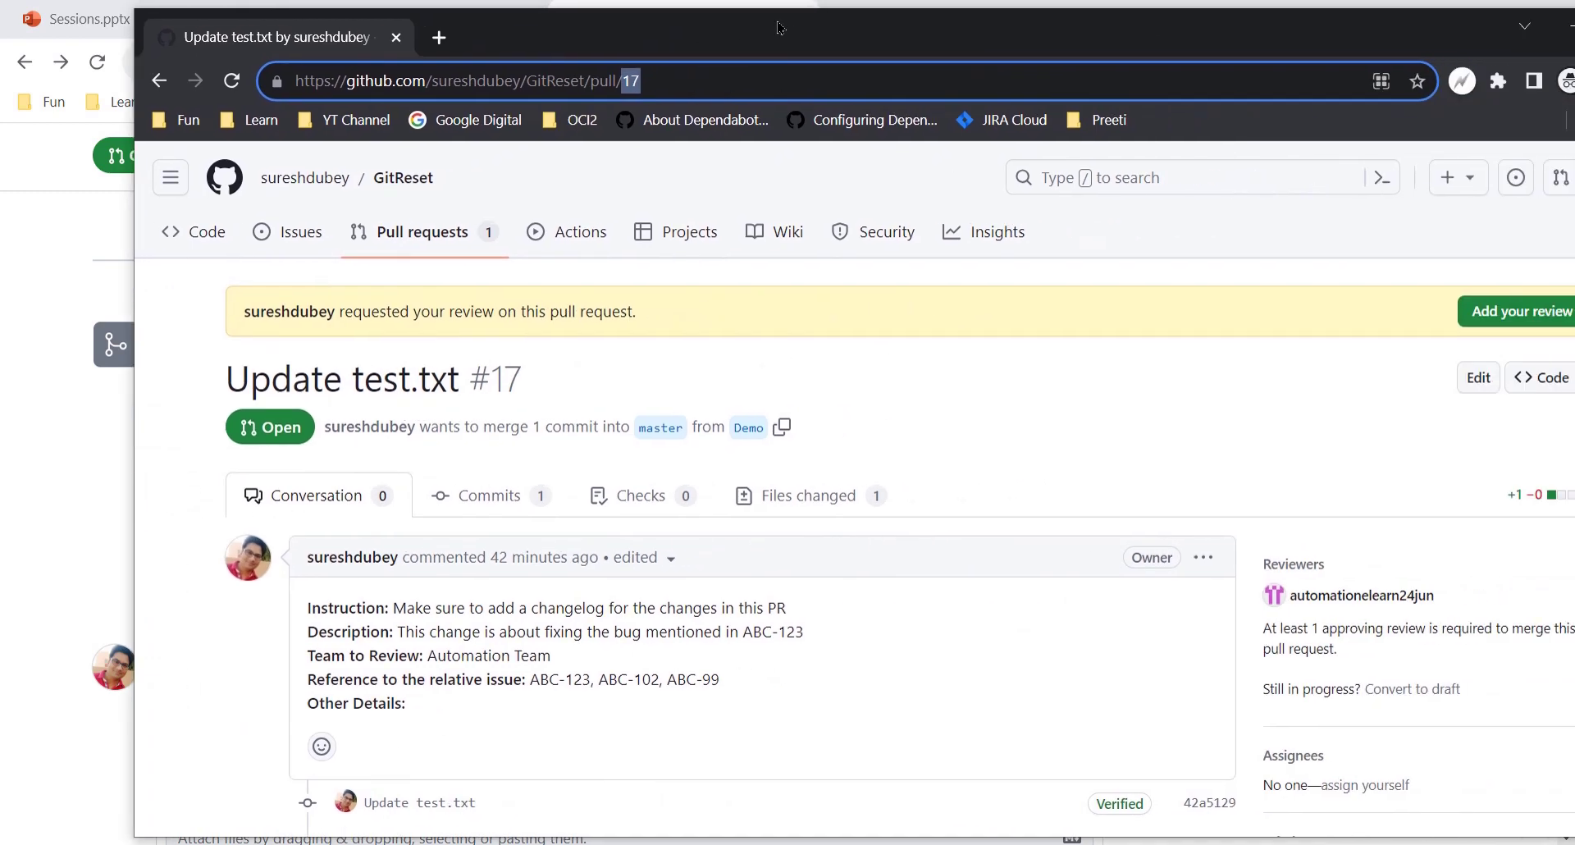
{"action": "left_click", "coordinate": [810, 500]}
{"action": "scroll", "coordinate": [574, 599], "scroll_direction": "down", "scroll_amount": 1}
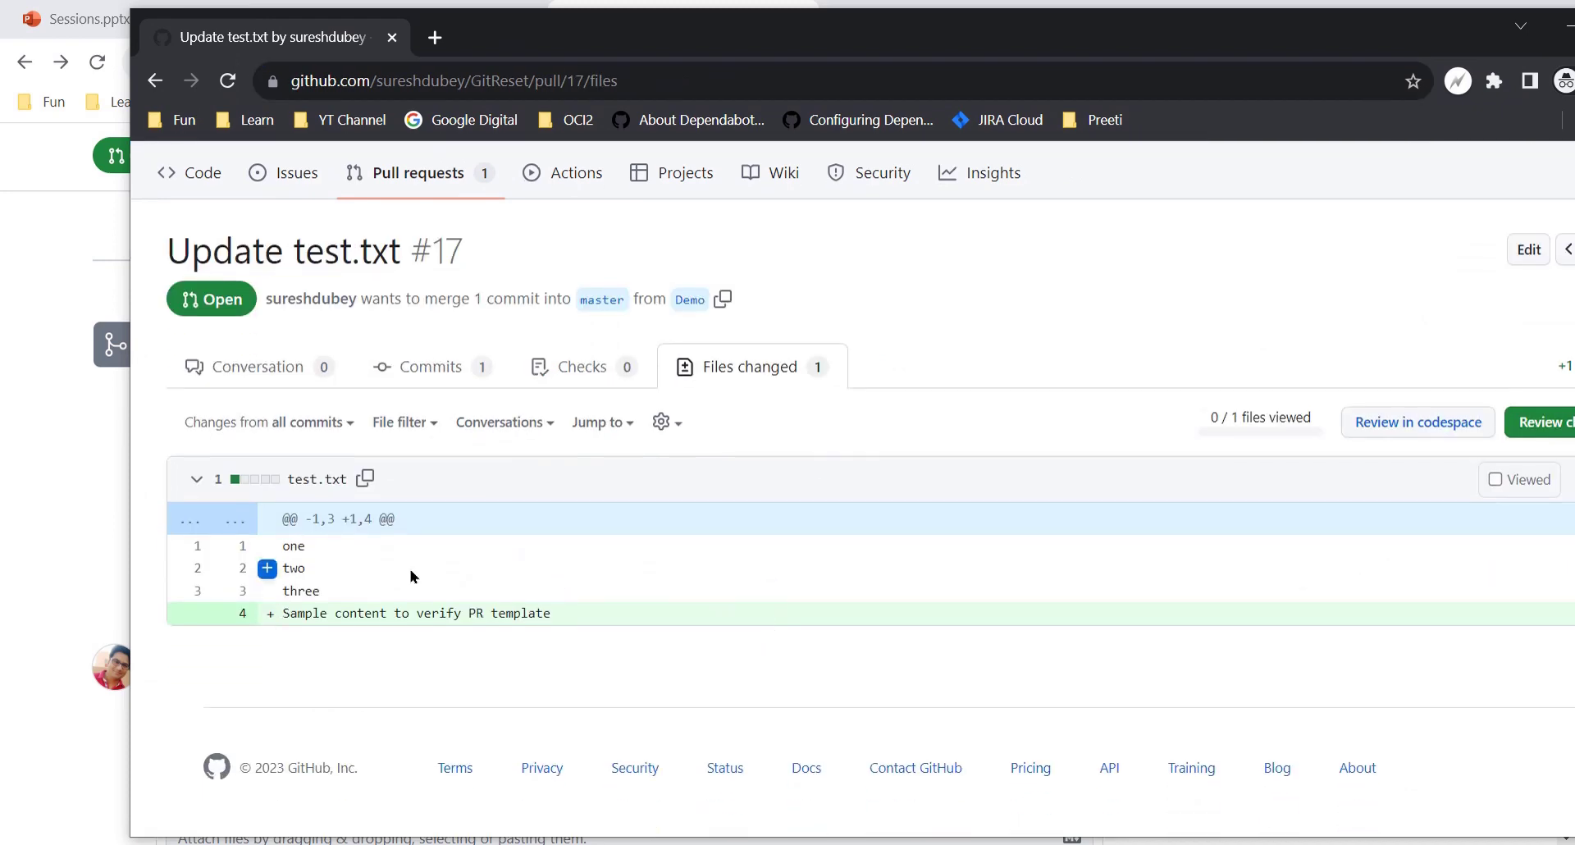
{"action": "left_click", "coordinate": [1547, 423]}
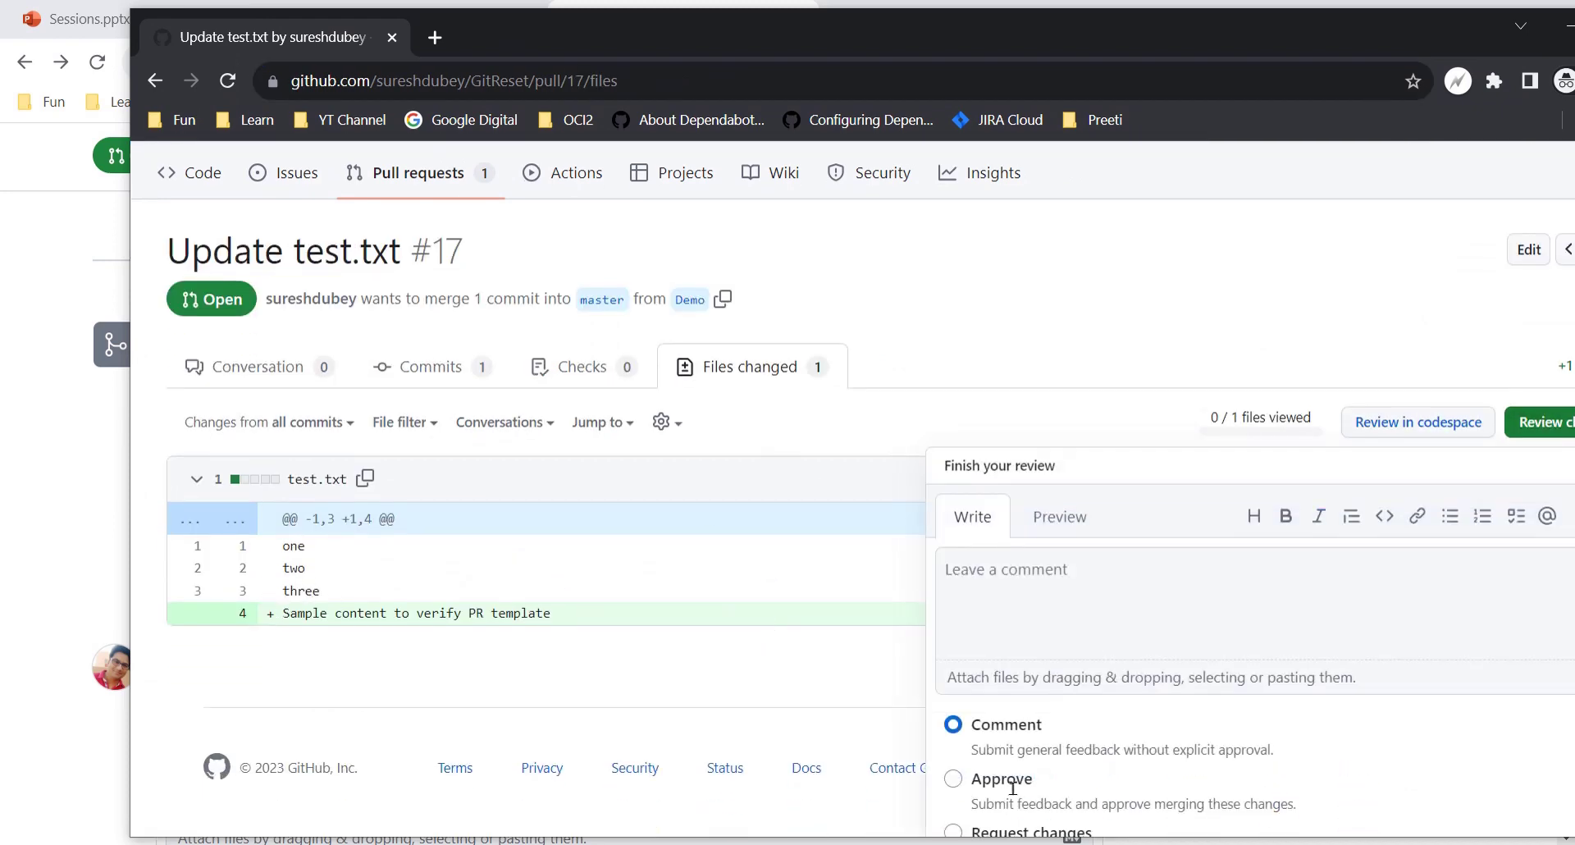
{"action": "scroll", "coordinate": [1031, 746], "scroll_direction": "down", "scroll_amount": 2}
{"action": "left_click", "coordinate": [952, 664]}
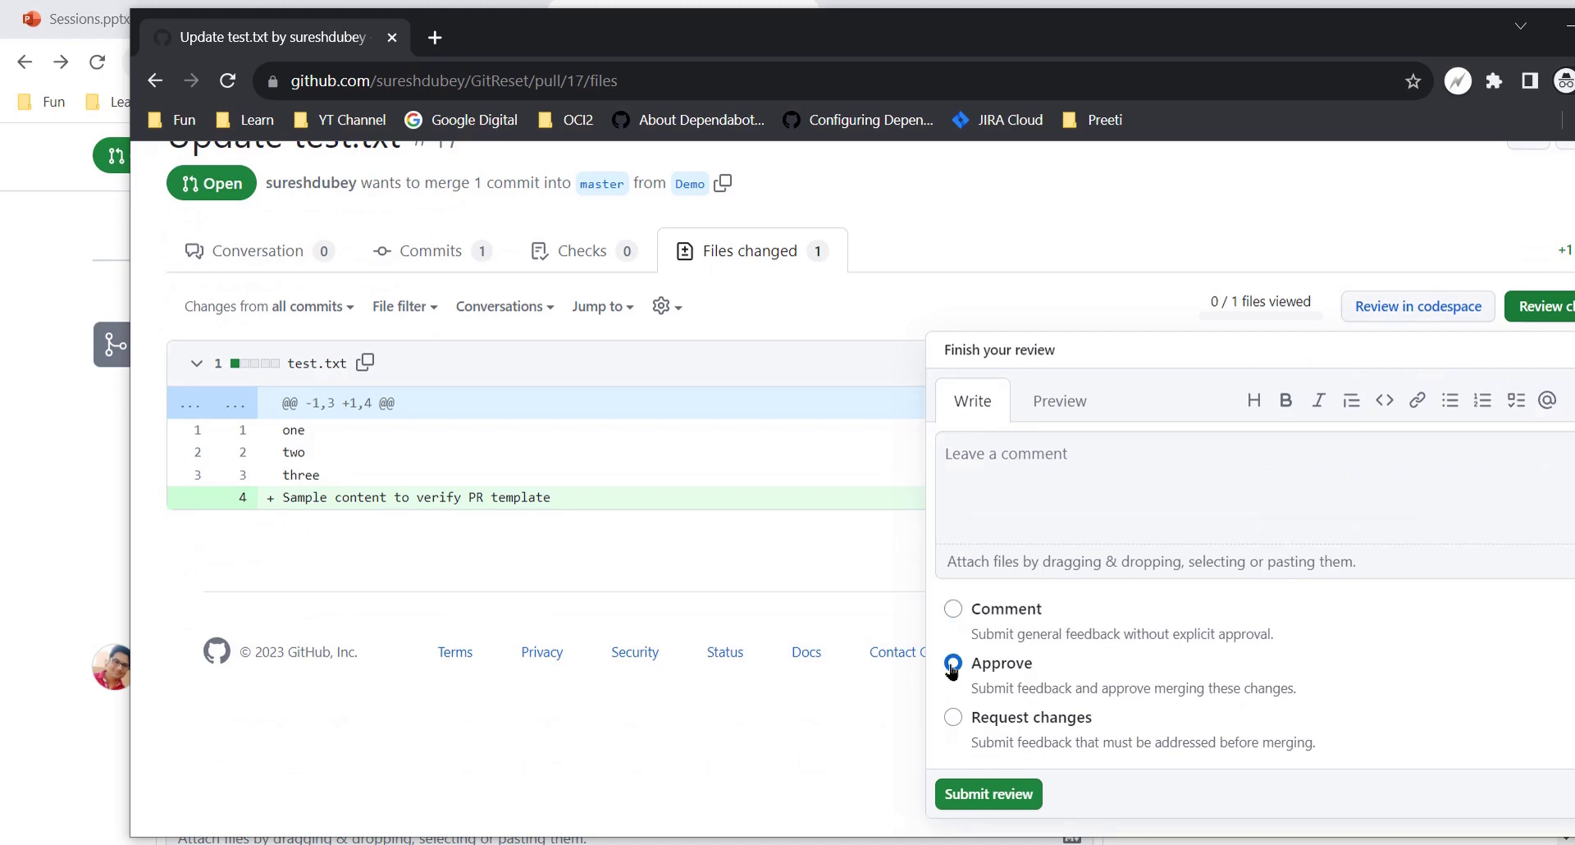
Move the incognito window aside to reveal the main window's merge box and submit the approving review
{"action": "left_click_drag", "start_coordinate": [572, 41], "coordinate": [986, 36]}
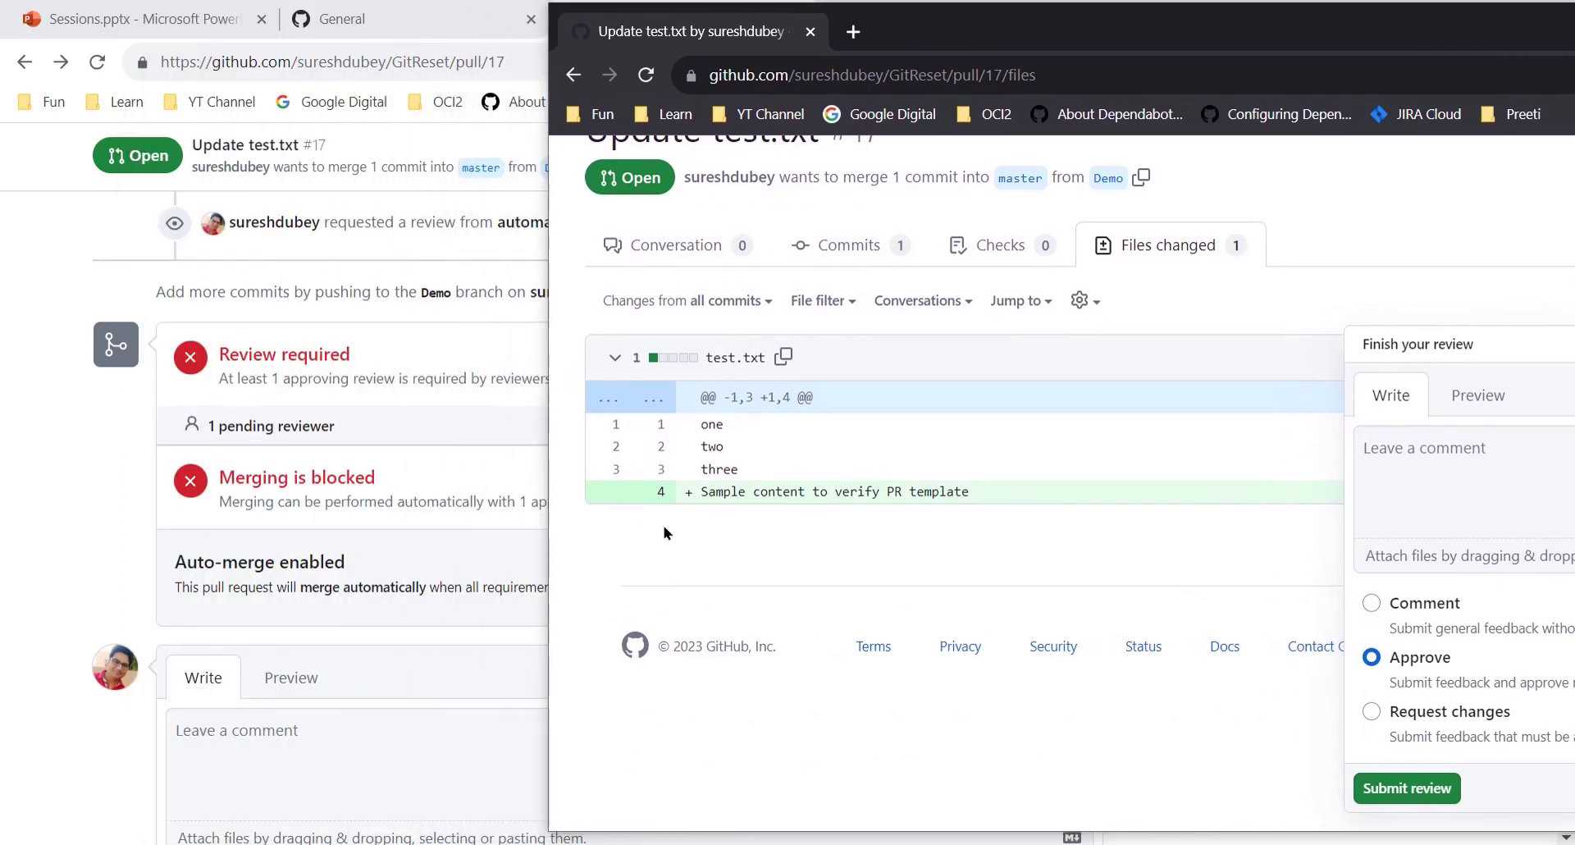
{"action": "left_click_drag", "start_coordinate": [545, 506], "coordinate": [921, 497]}
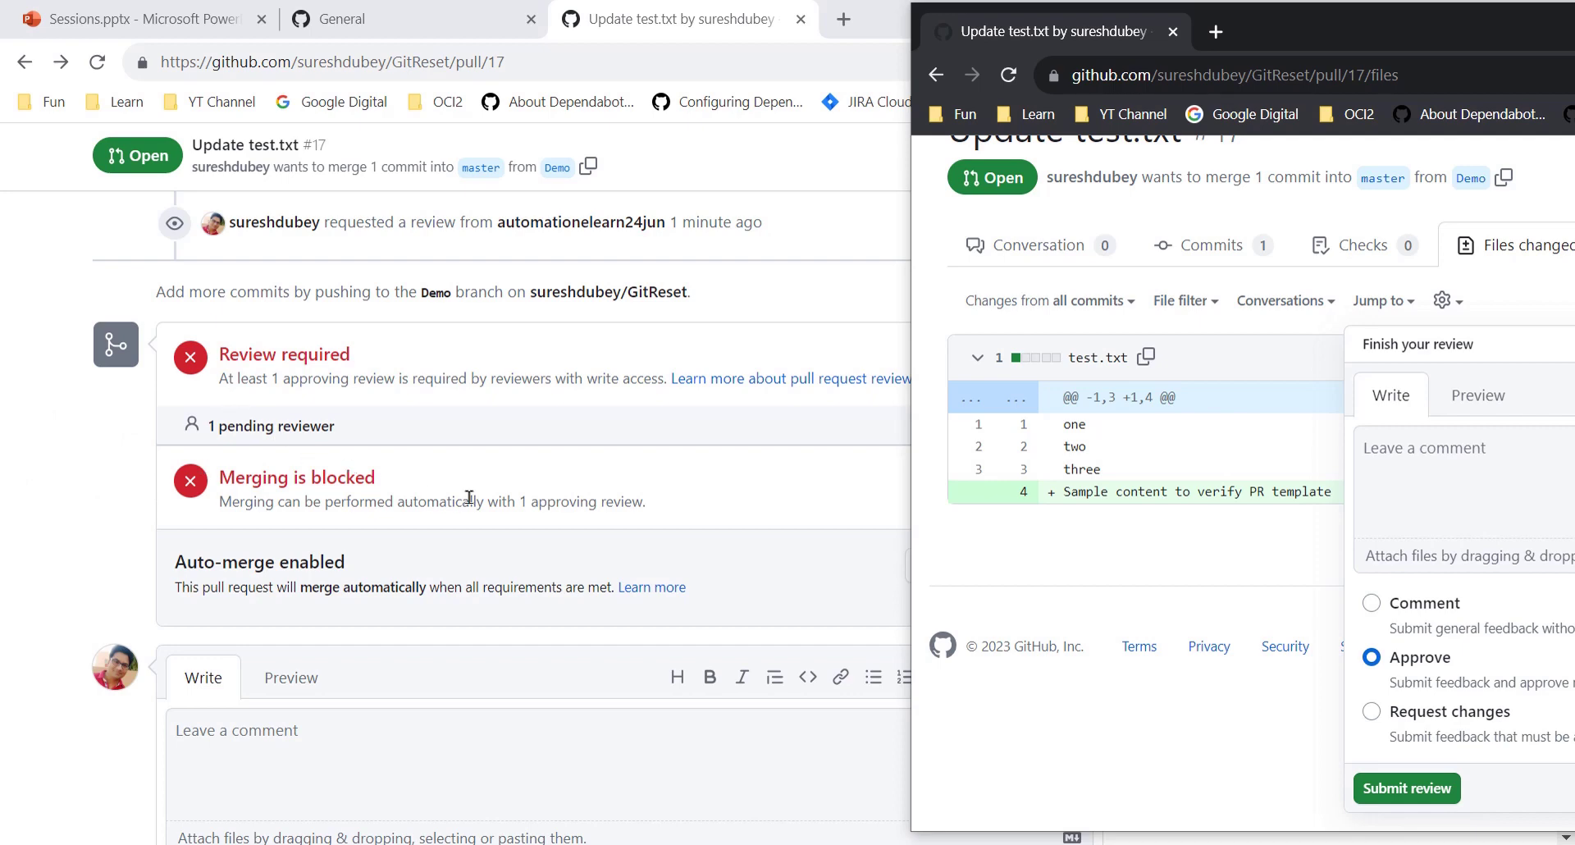
{"action": "left_click", "coordinate": [1407, 788]}
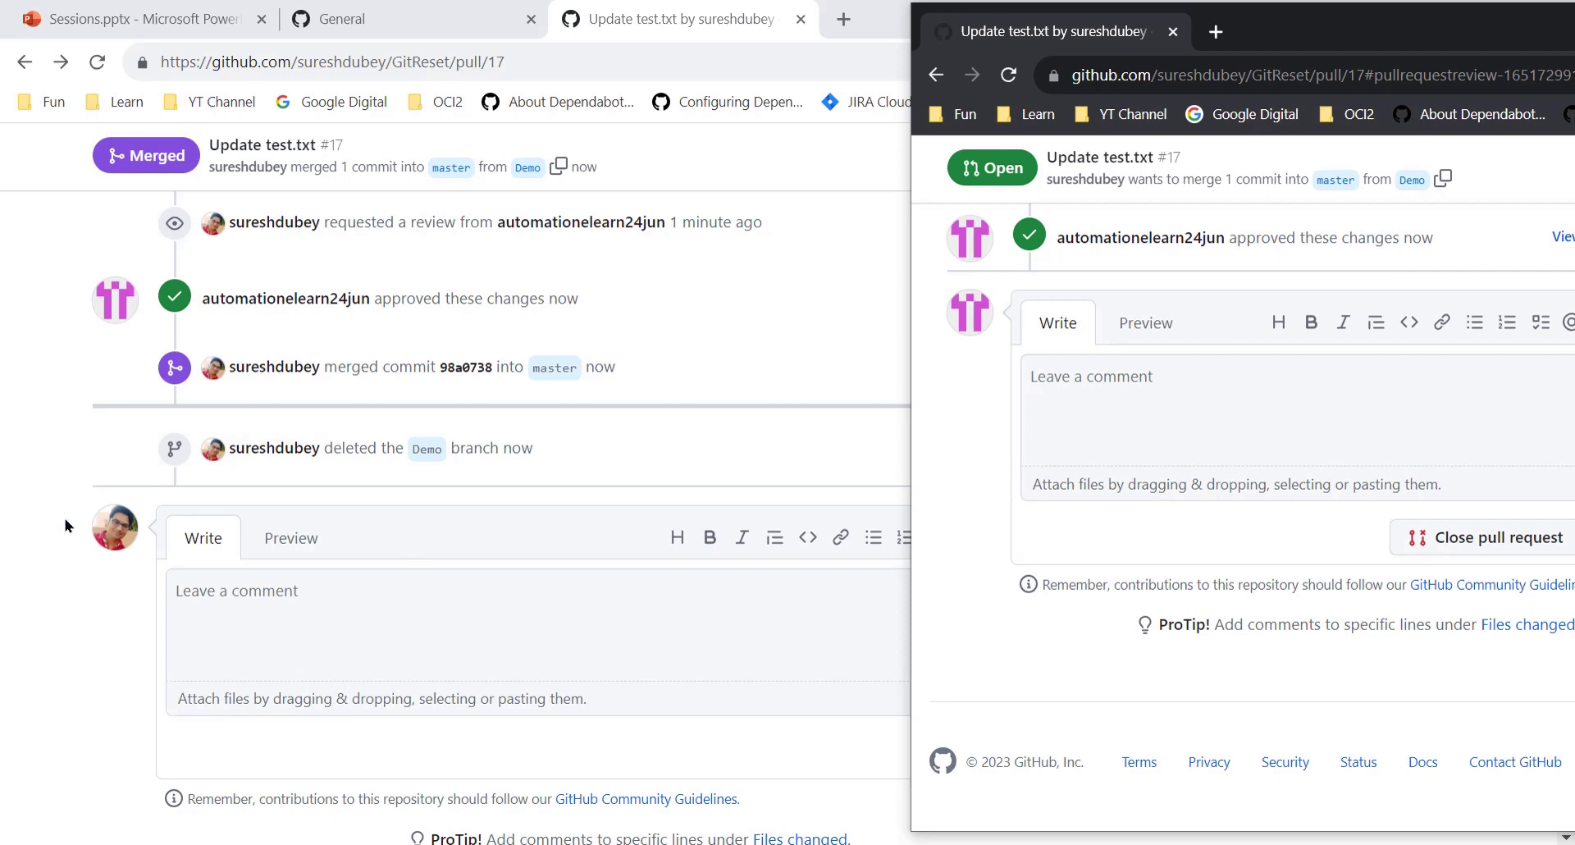
Return to the main browser window and examine the approval, merge and Demo branch entries in pull request #17's timeline
{"action": "left_click", "coordinate": [75, 613]}
{"action": "scroll", "coordinate": [333, 508], "scroll_direction": "up", "scroll_amount": 4}
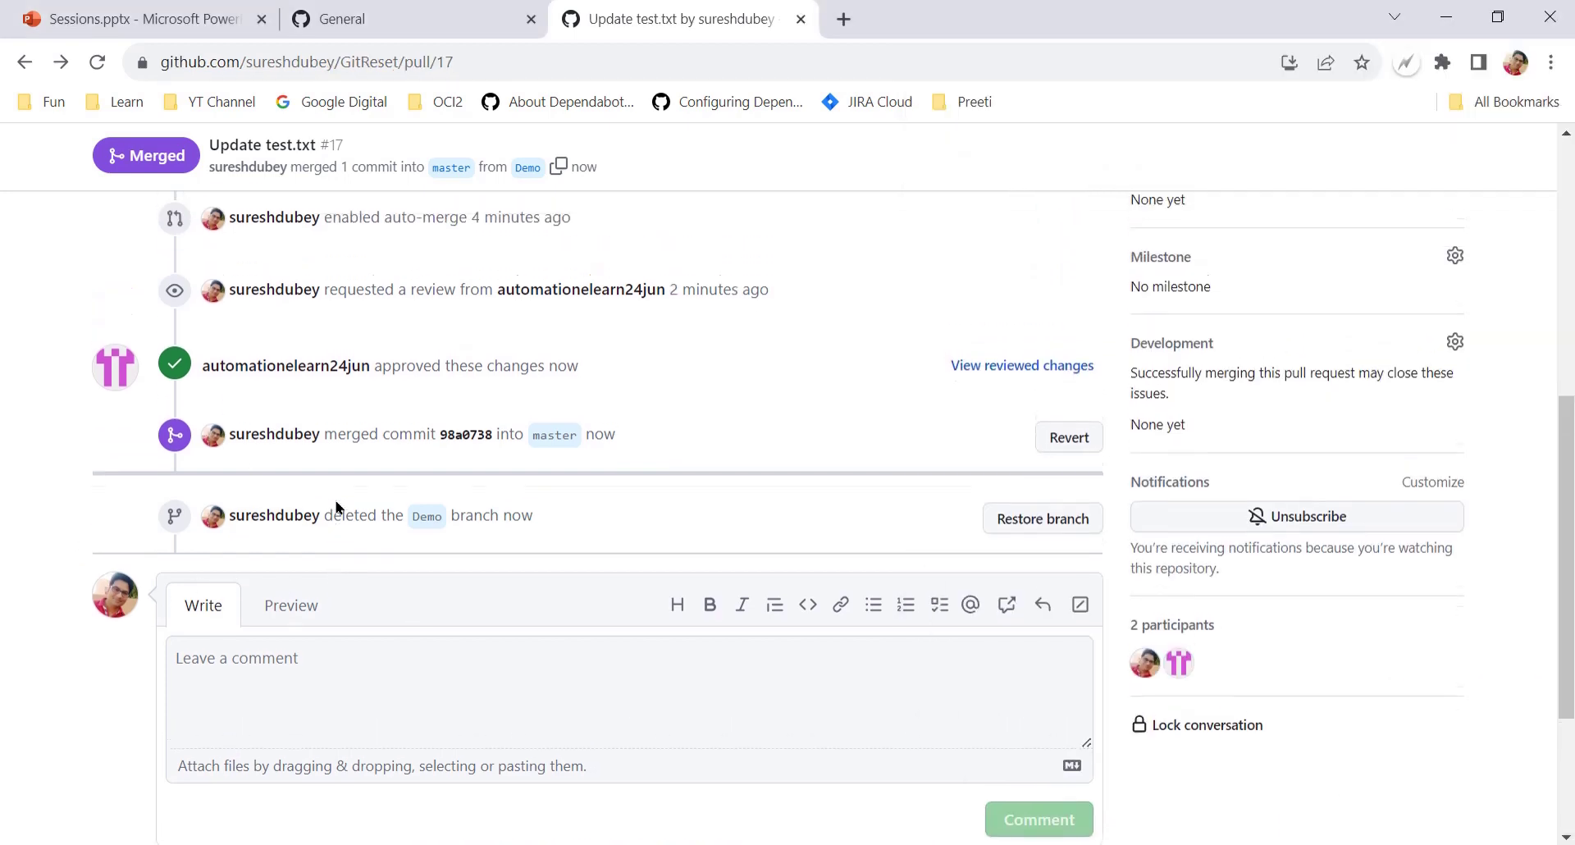
{"action": "mouse_move", "coordinate": [336, 495]}
{"action": "scroll", "coordinate": [634, 495], "scroll_direction": "down", "scroll_amount": 3}
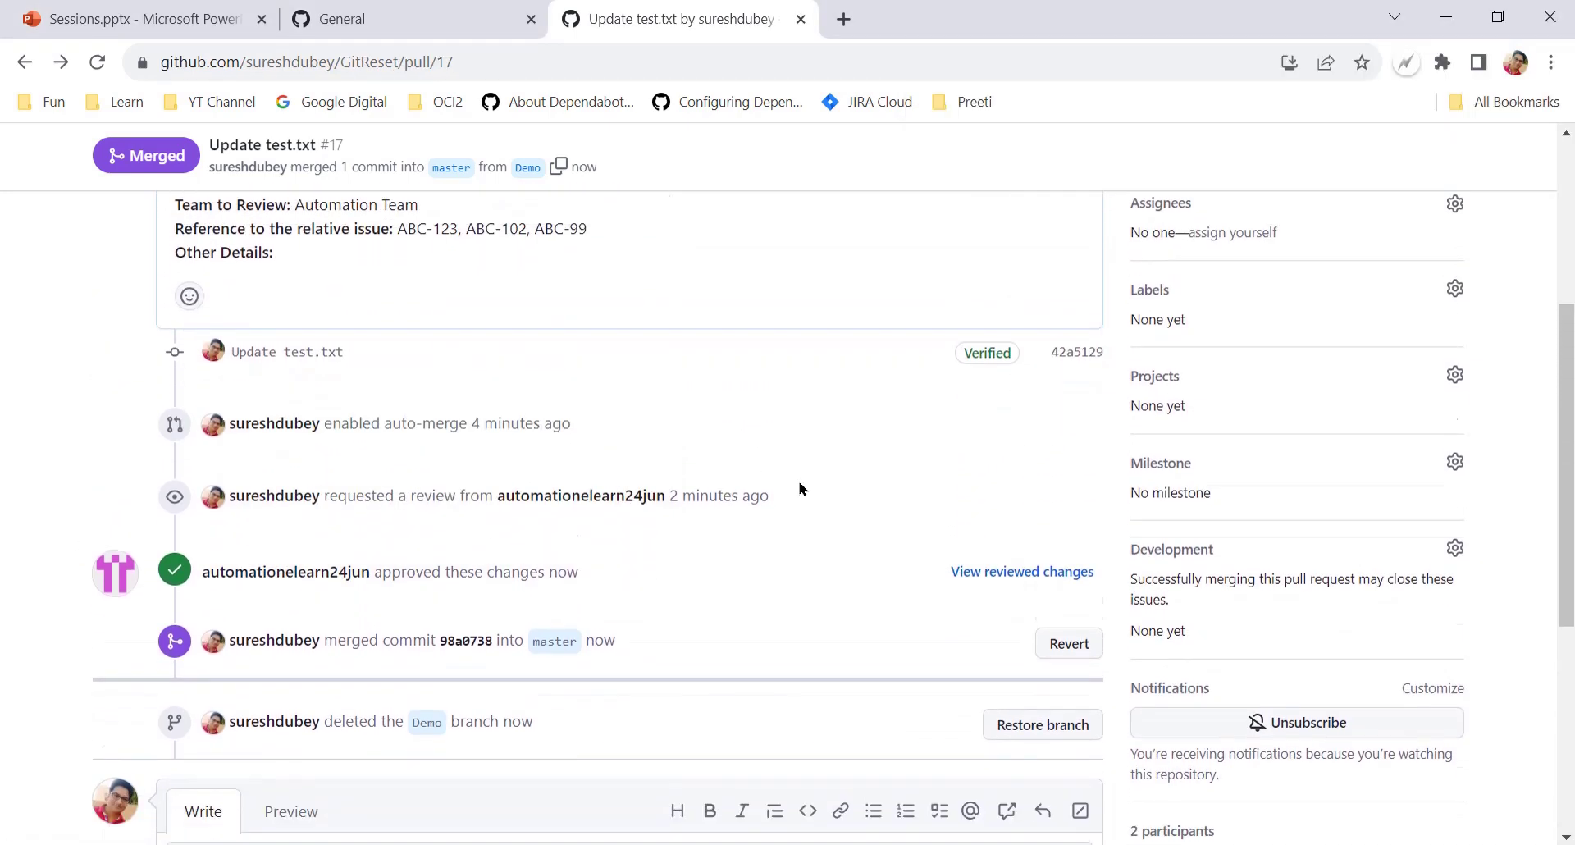
{"action": "mouse_move", "coordinate": [213, 415]}
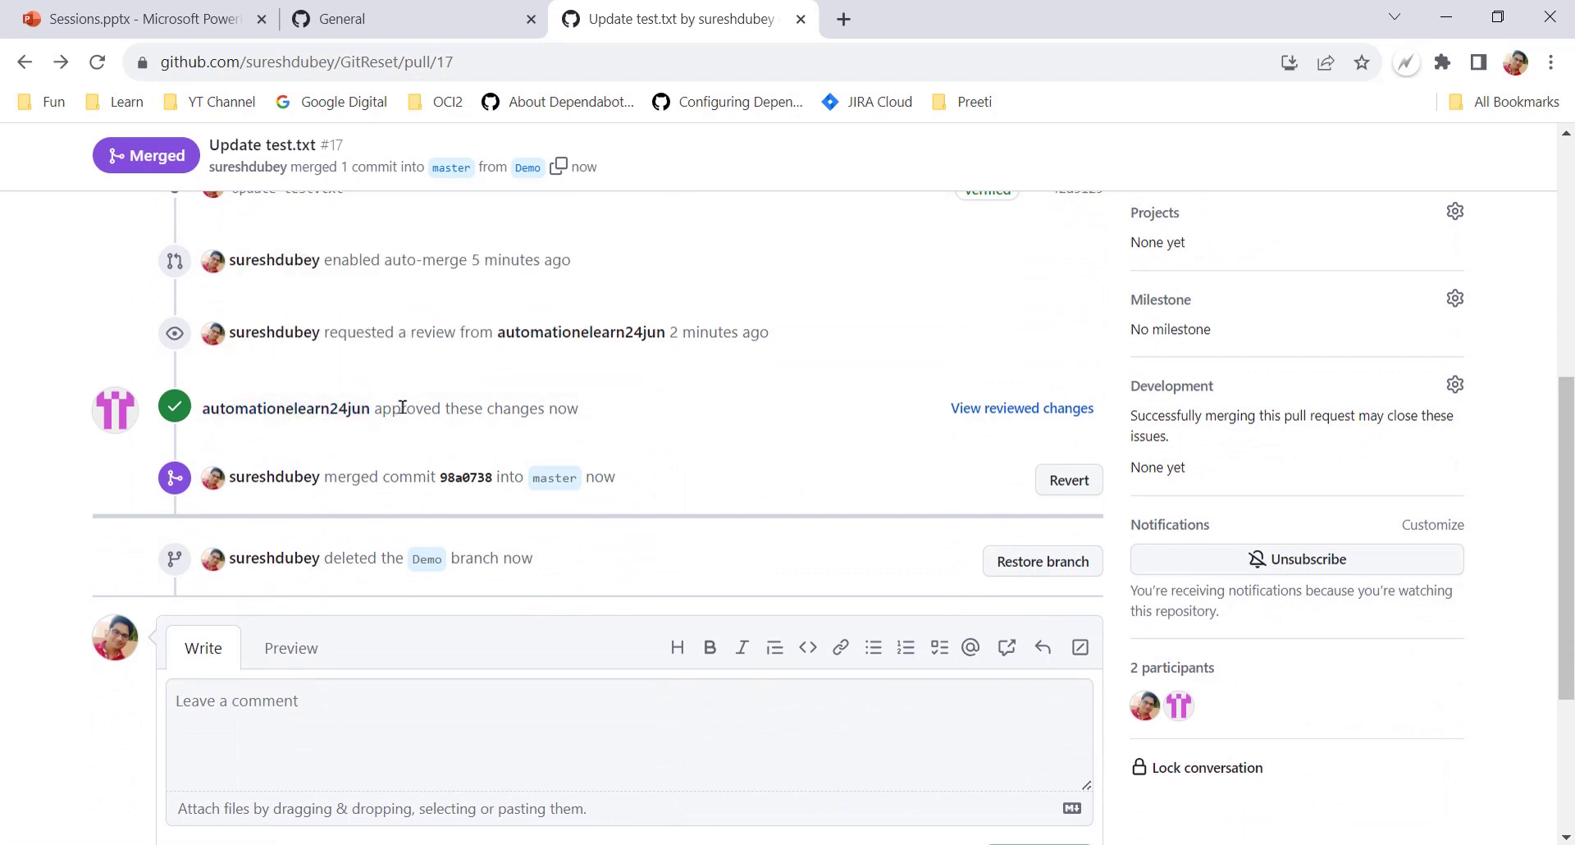
{"action": "left_click_drag", "start_coordinate": [401, 408], "coordinate": [558, 409]}
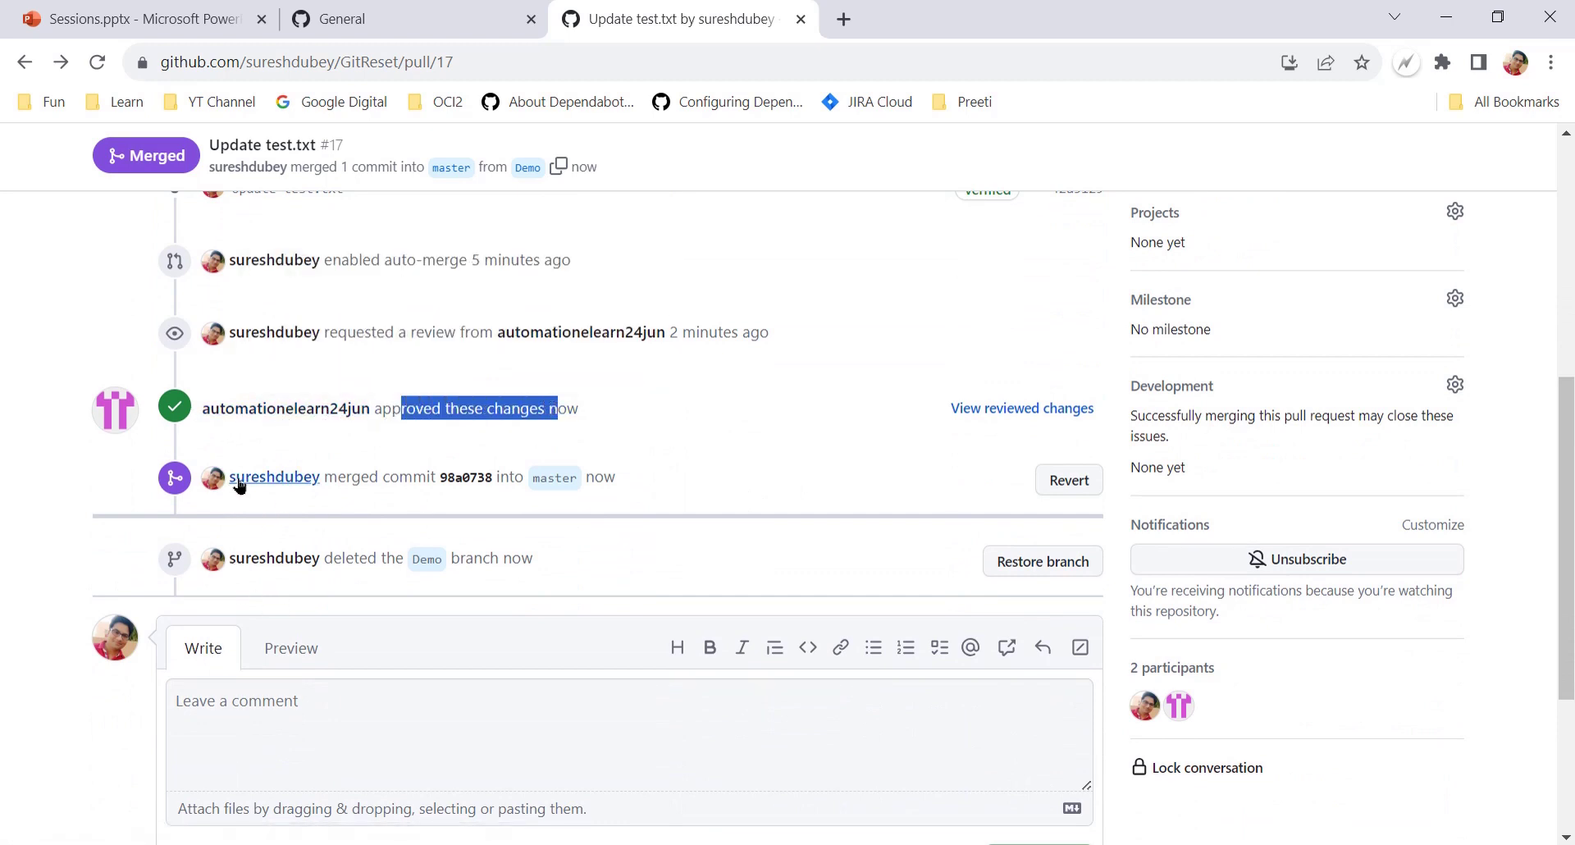
{"action": "left_click_drag", "start_coordinate": [346, 477], "coordinate": [636, 481]}
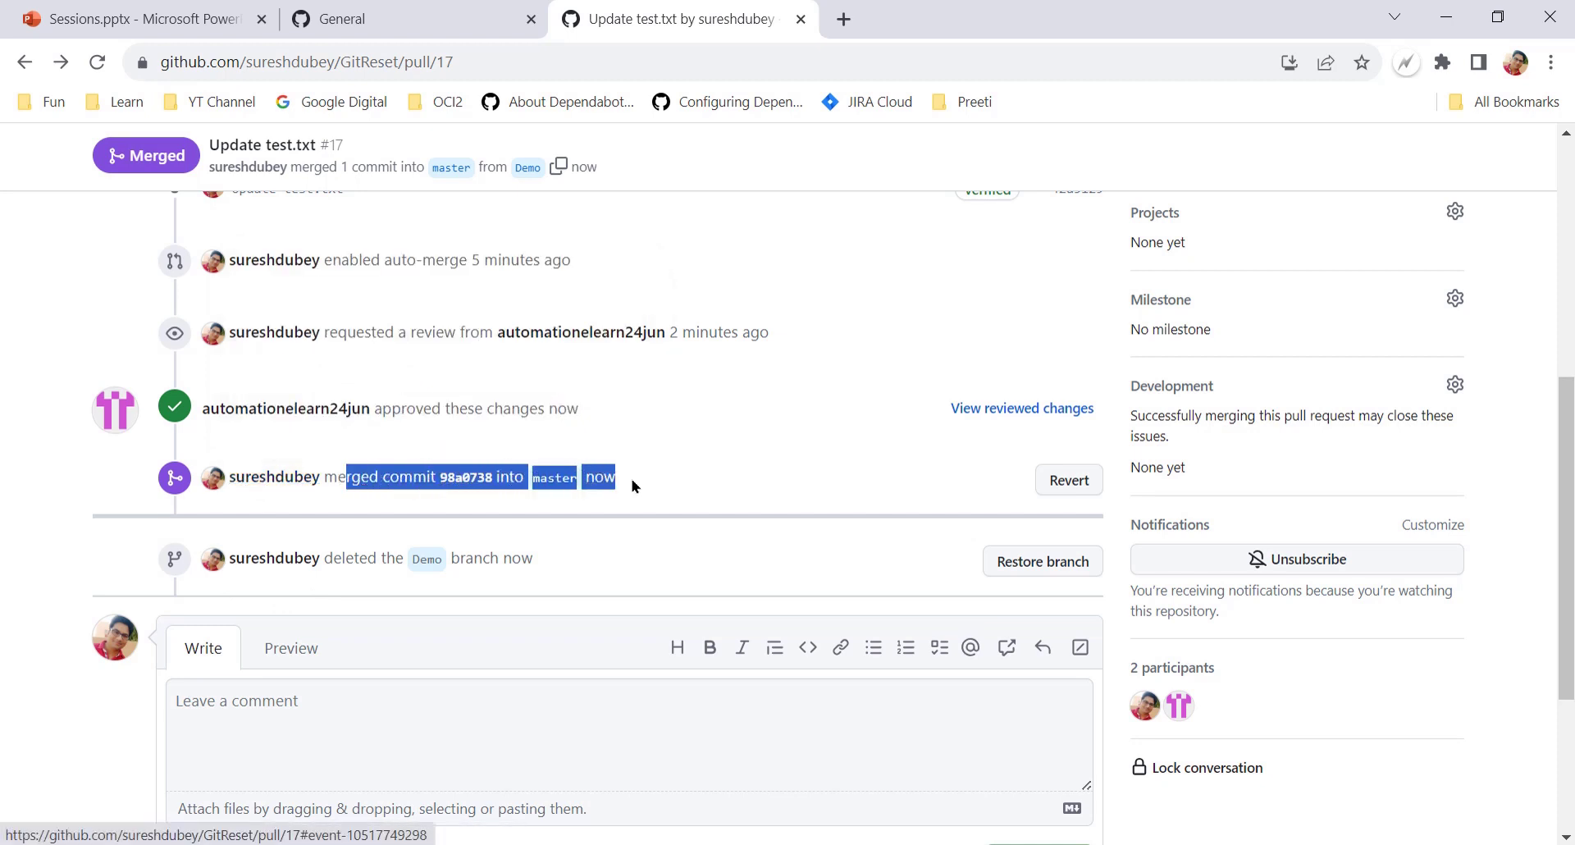
{"action": "left_click_drag", "start_coordinate": [330, 552], "coordinate": [527, 556]}
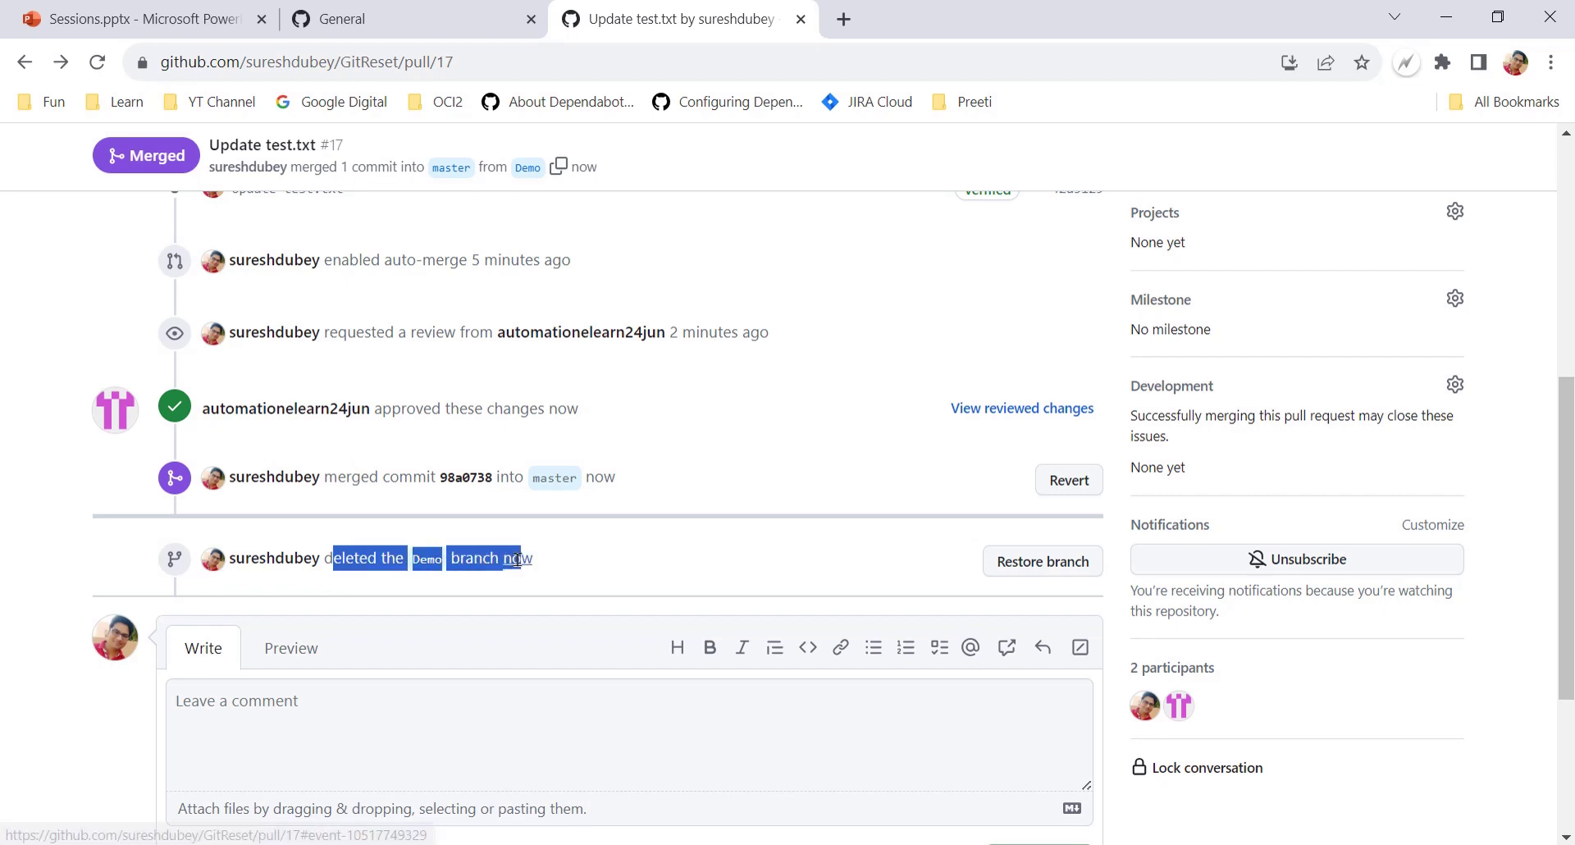
{"action": "left_click", "coordinate": [577, 563]}
{"action": "mouse_move", "coordinate": [213, 477]}
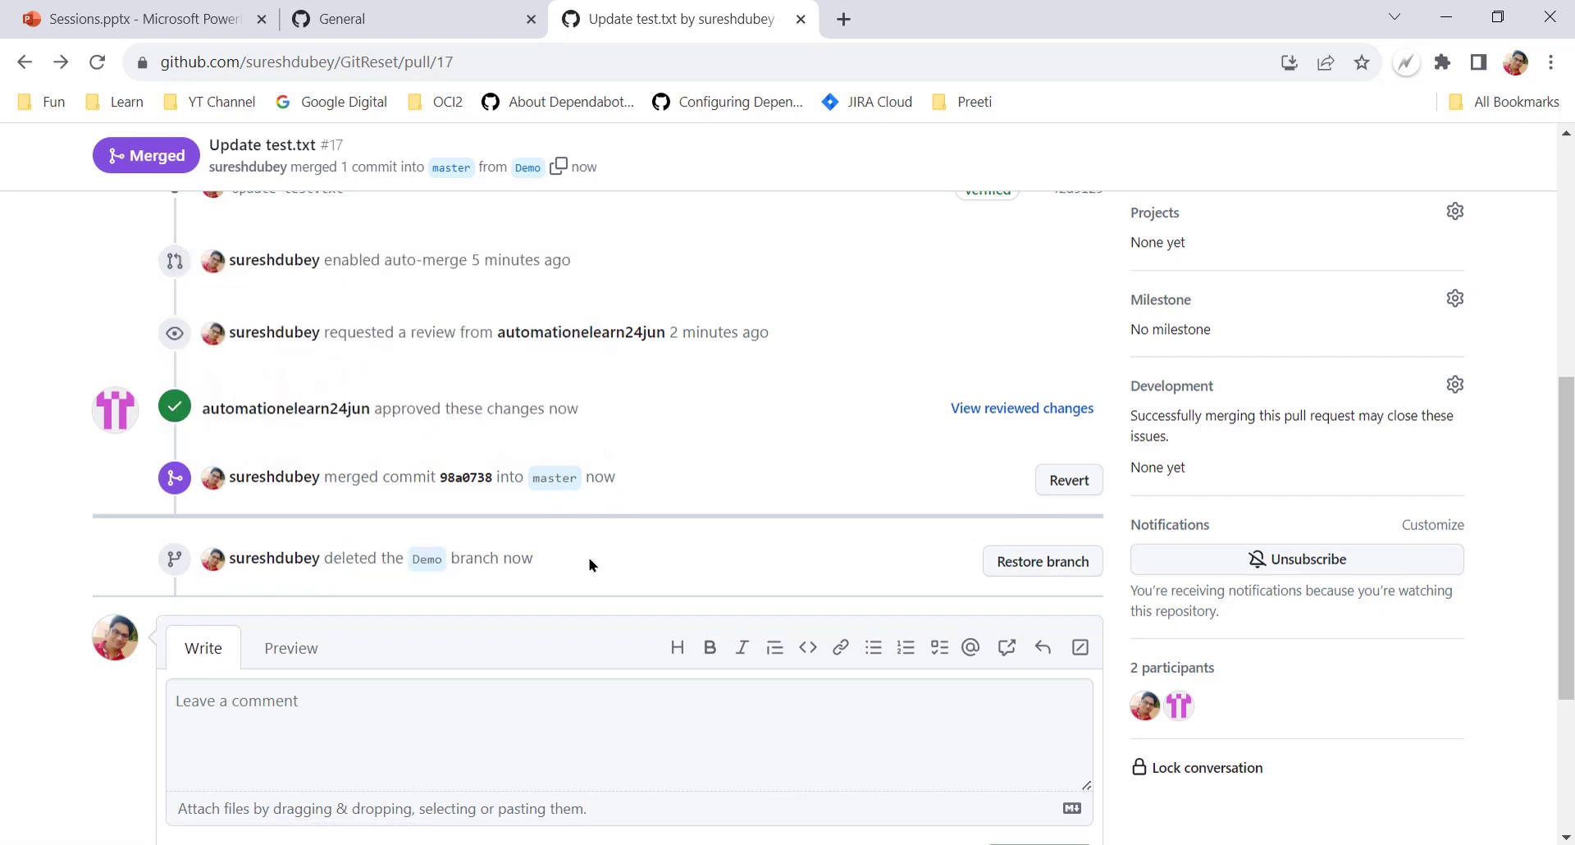
{"action": "mouse_move", "coordinate": [275, 415]}
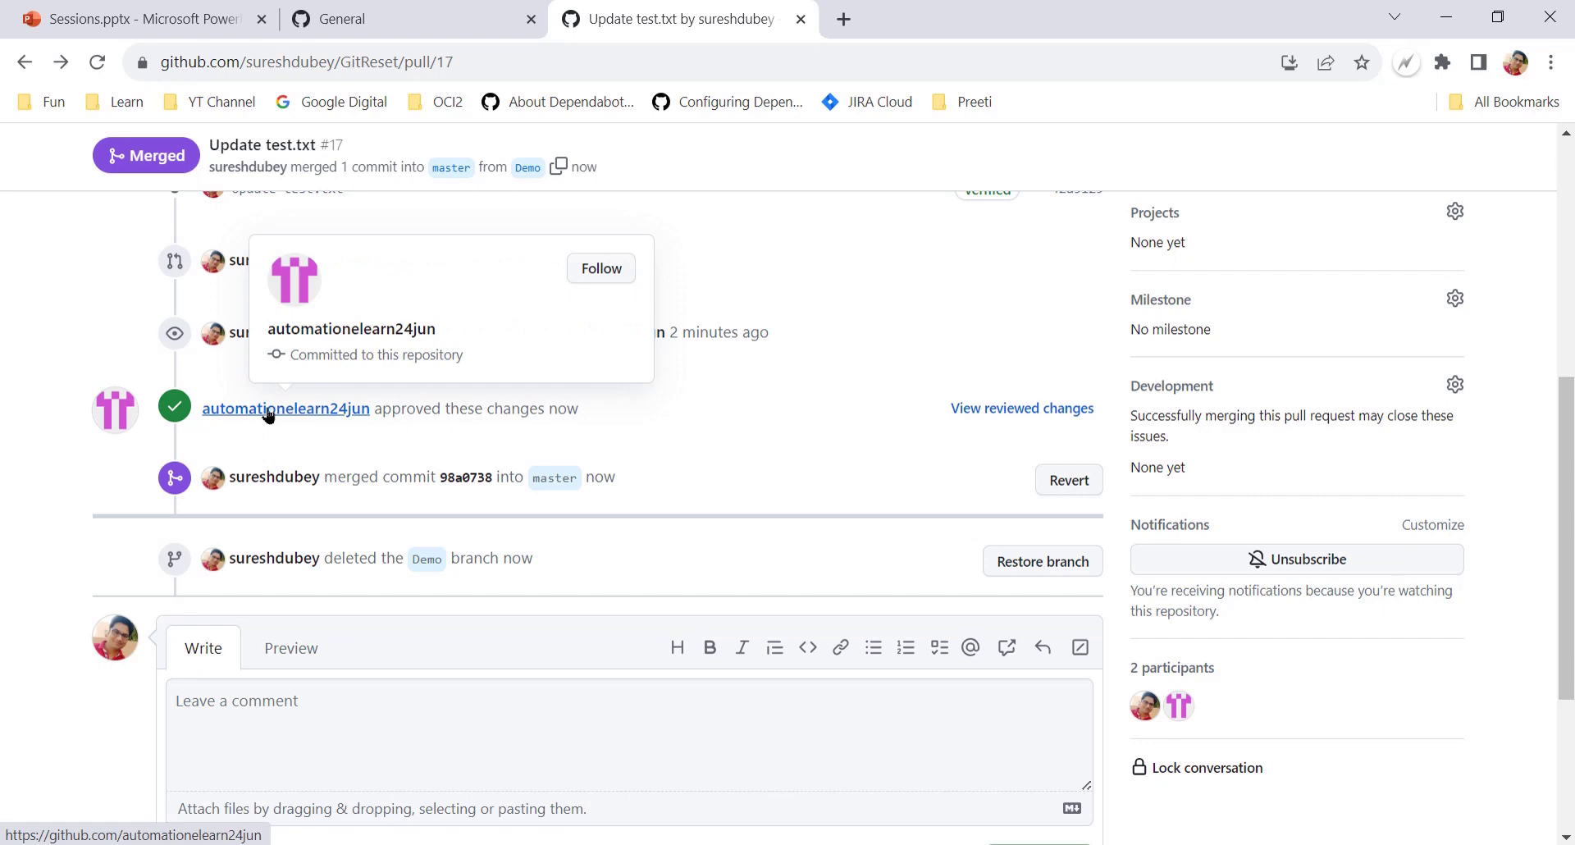
{"action": "mouse_move", "coordinate": [275, 478]}
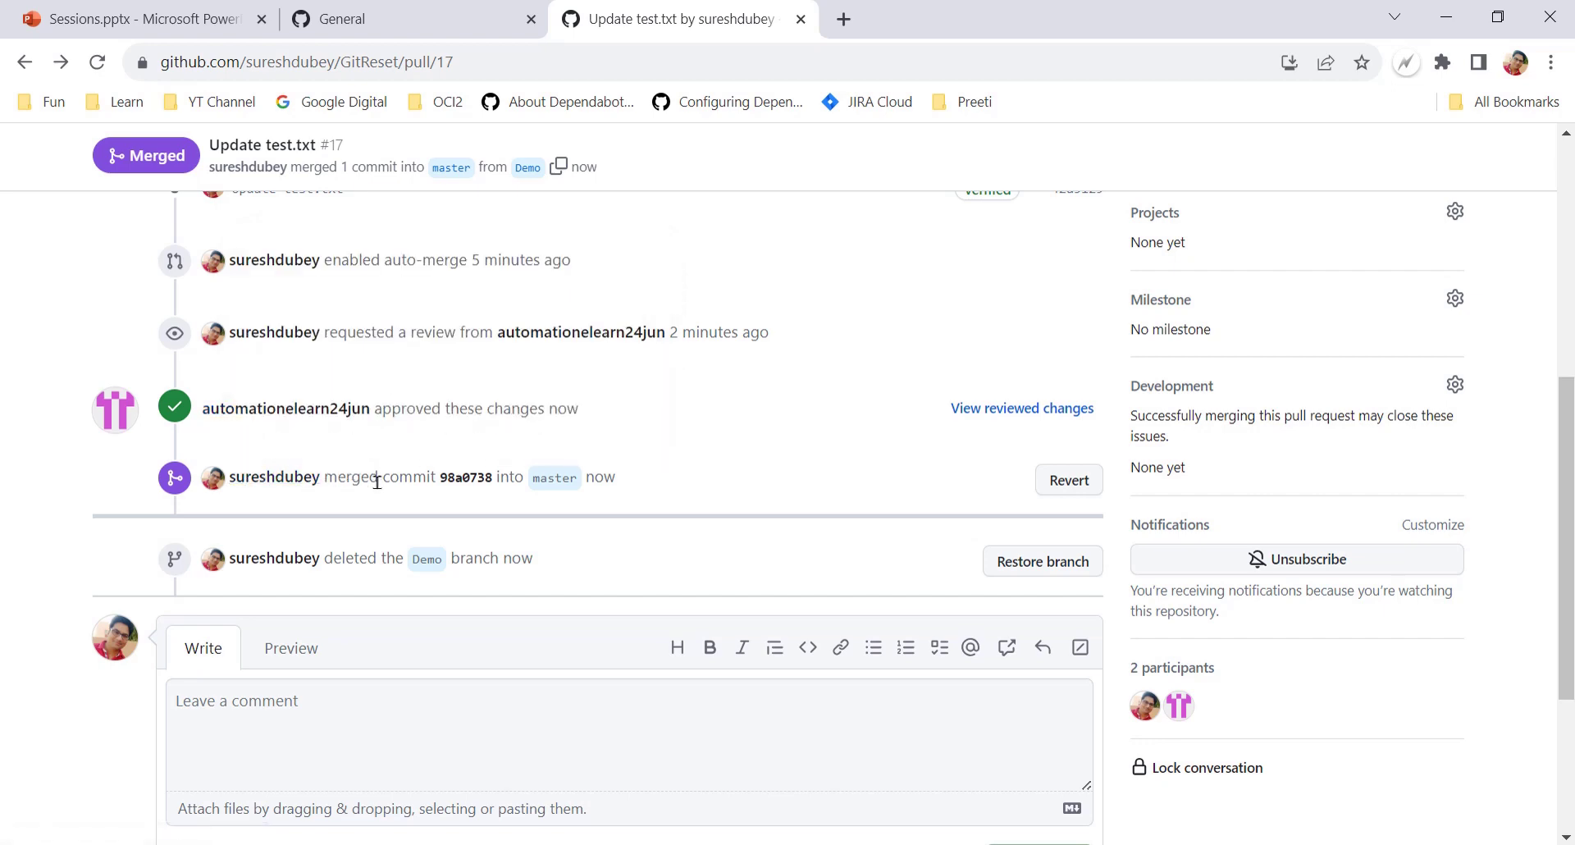
Check the reviewer's status in the pull request's Reviewers section and the merge entry in its timeline
{"action": "scroll", "coordinate": [710, 484], "scroll_direction": "up", "scroll_amount": 5}
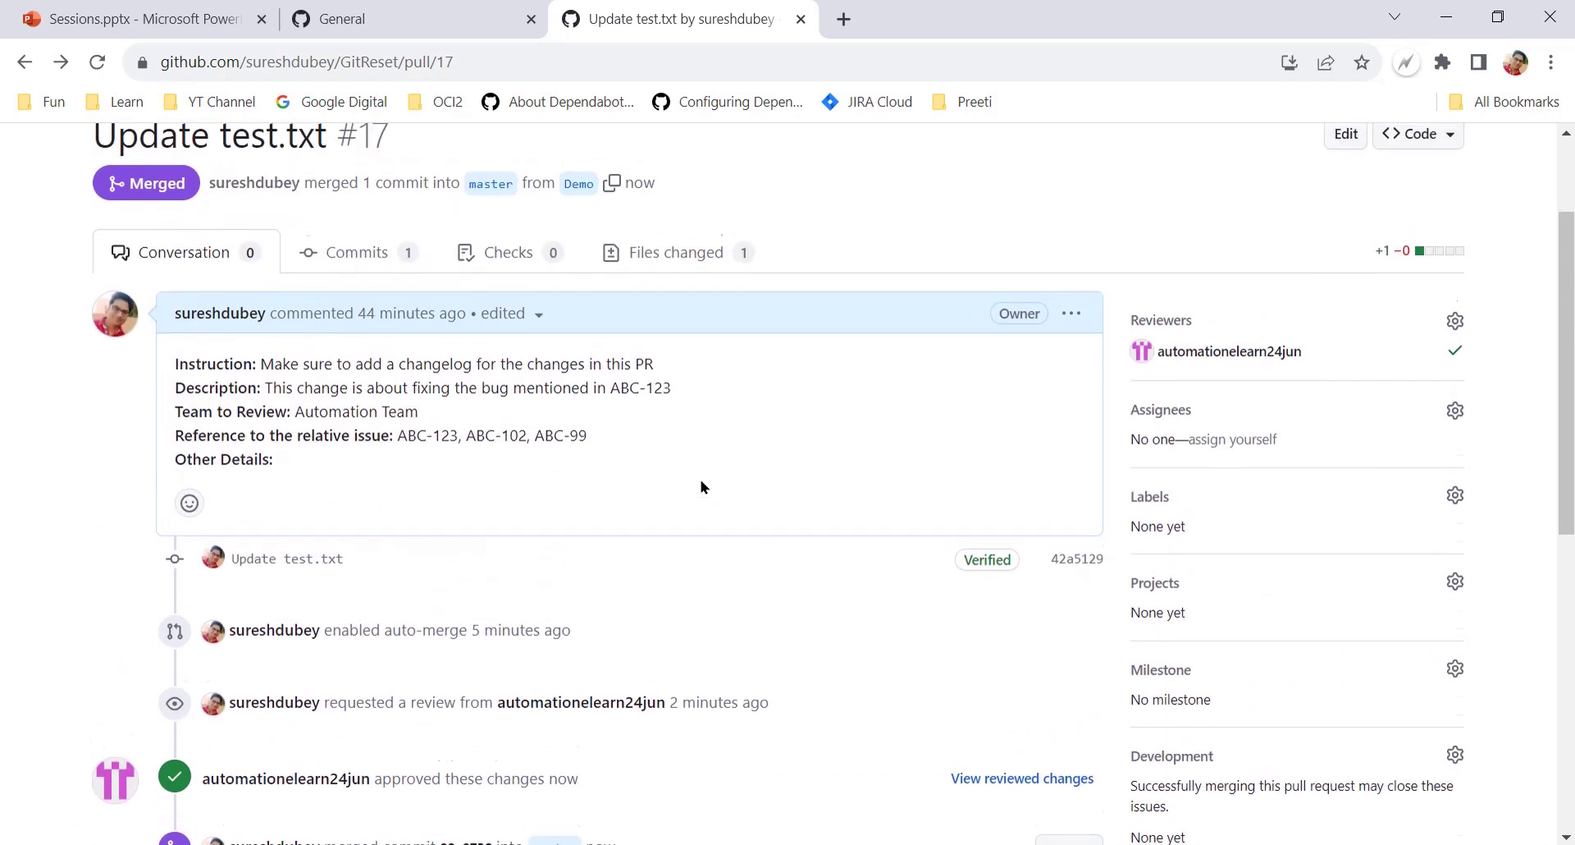
{"action": "mouse_move", "coordinate": [1242, 366]}
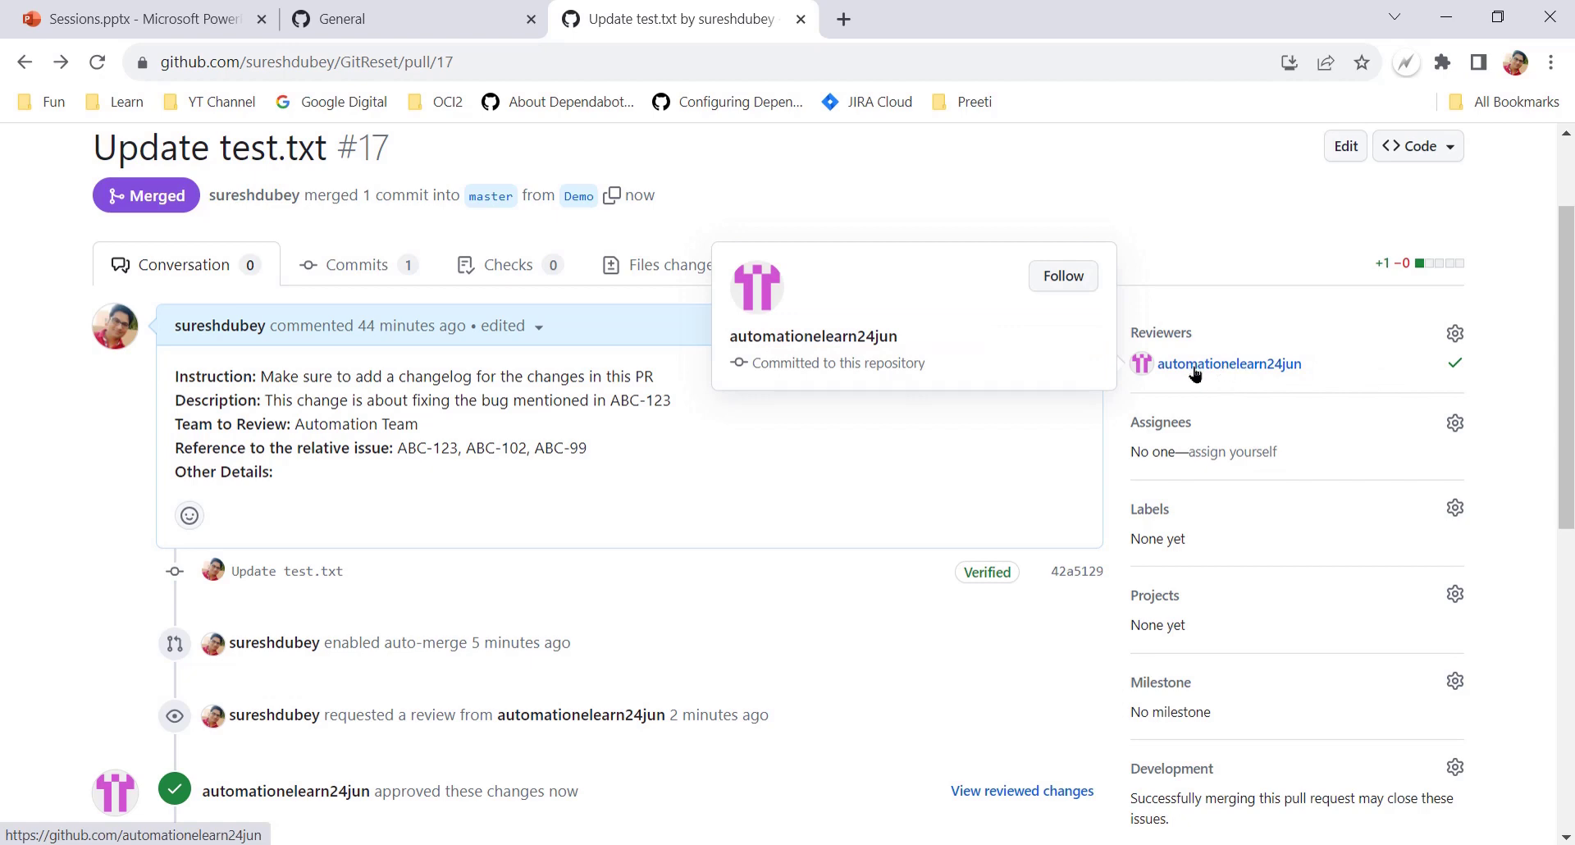
{"action": "mouse_move", "coordinate": [1458, 371]}
{"action": "scroll", "coordinate": [973, 422], "scroll_direction": "up", "scroll_amount": 1}
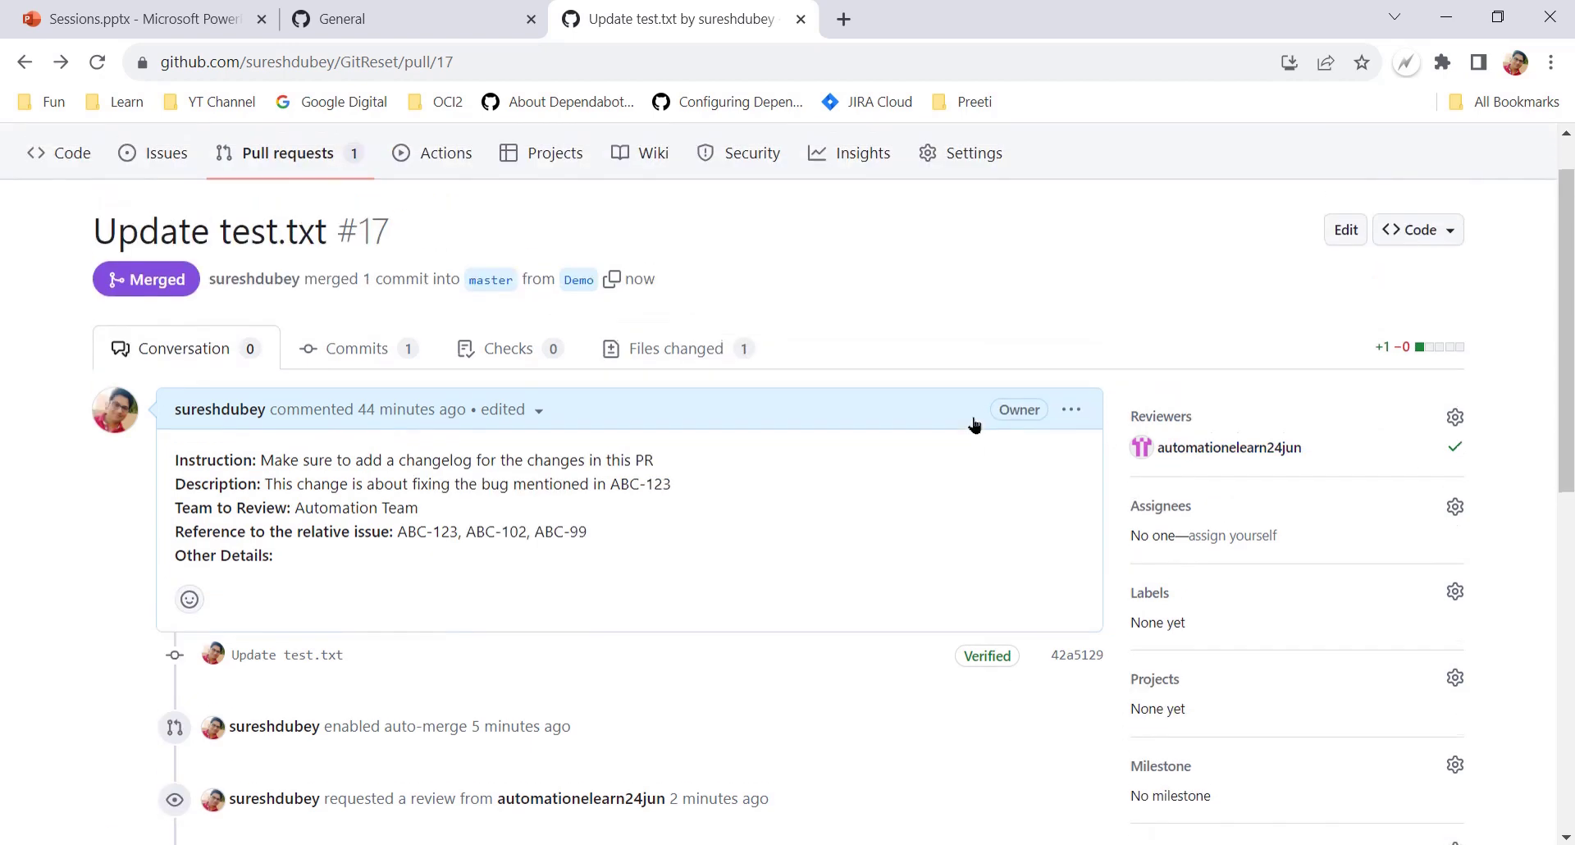
{"action": "mouse_move", "coordinate": [1263, 448]}
{"action": "scroll", "coordinate": [884, 496], "scroll_direction": "down", "scroll_amount": 5}
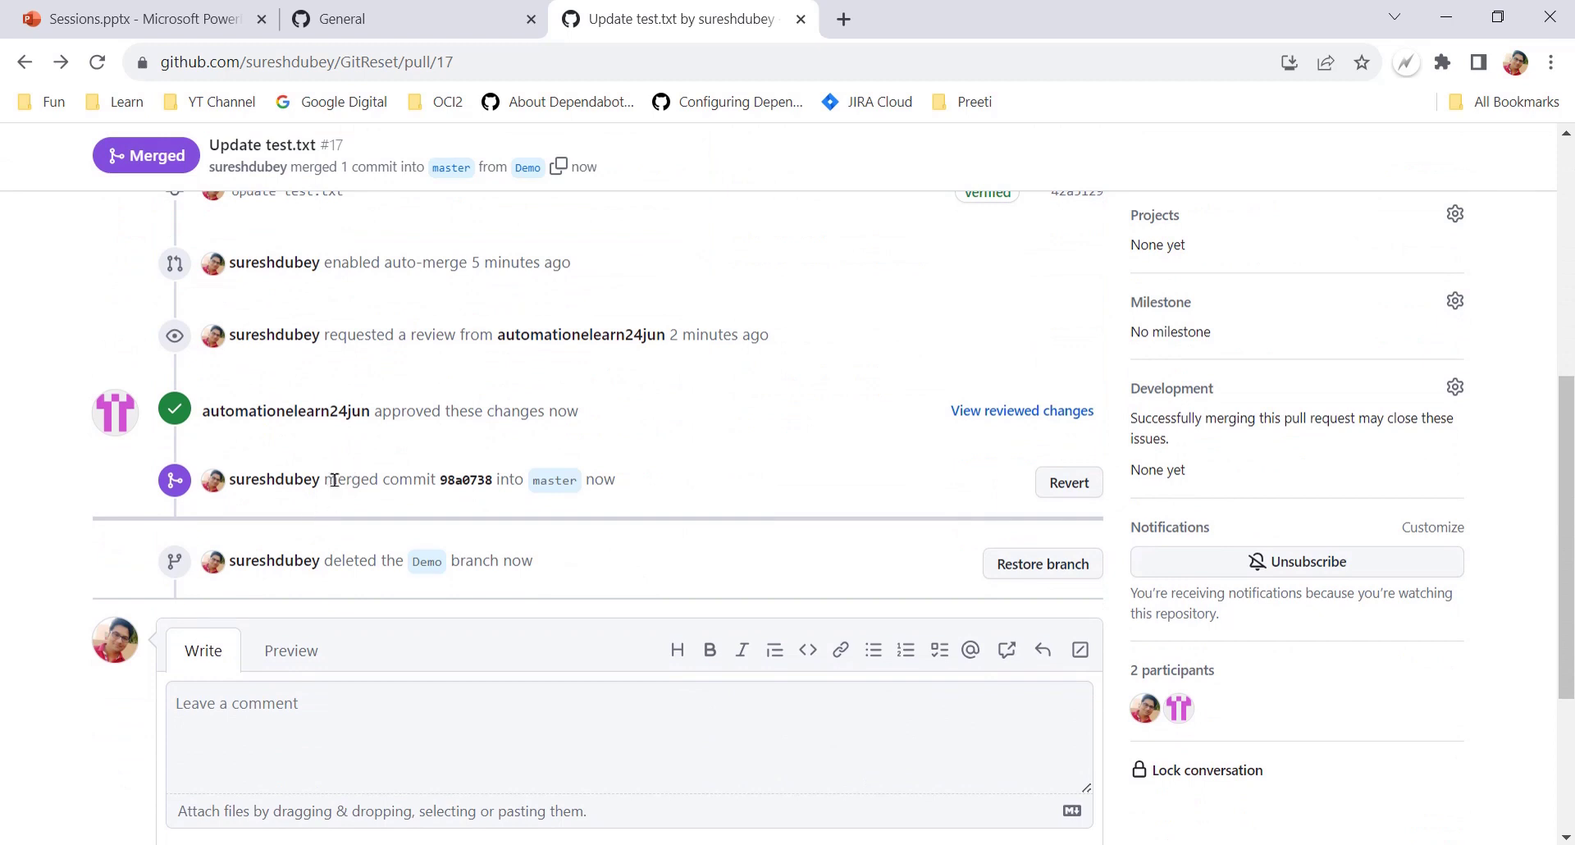
{"action": "left_click_drag", "start_coordinate": [335, 479], "coordinate": [428, 488]}
{"action": "left_click", "coordinate": [48, 401]}
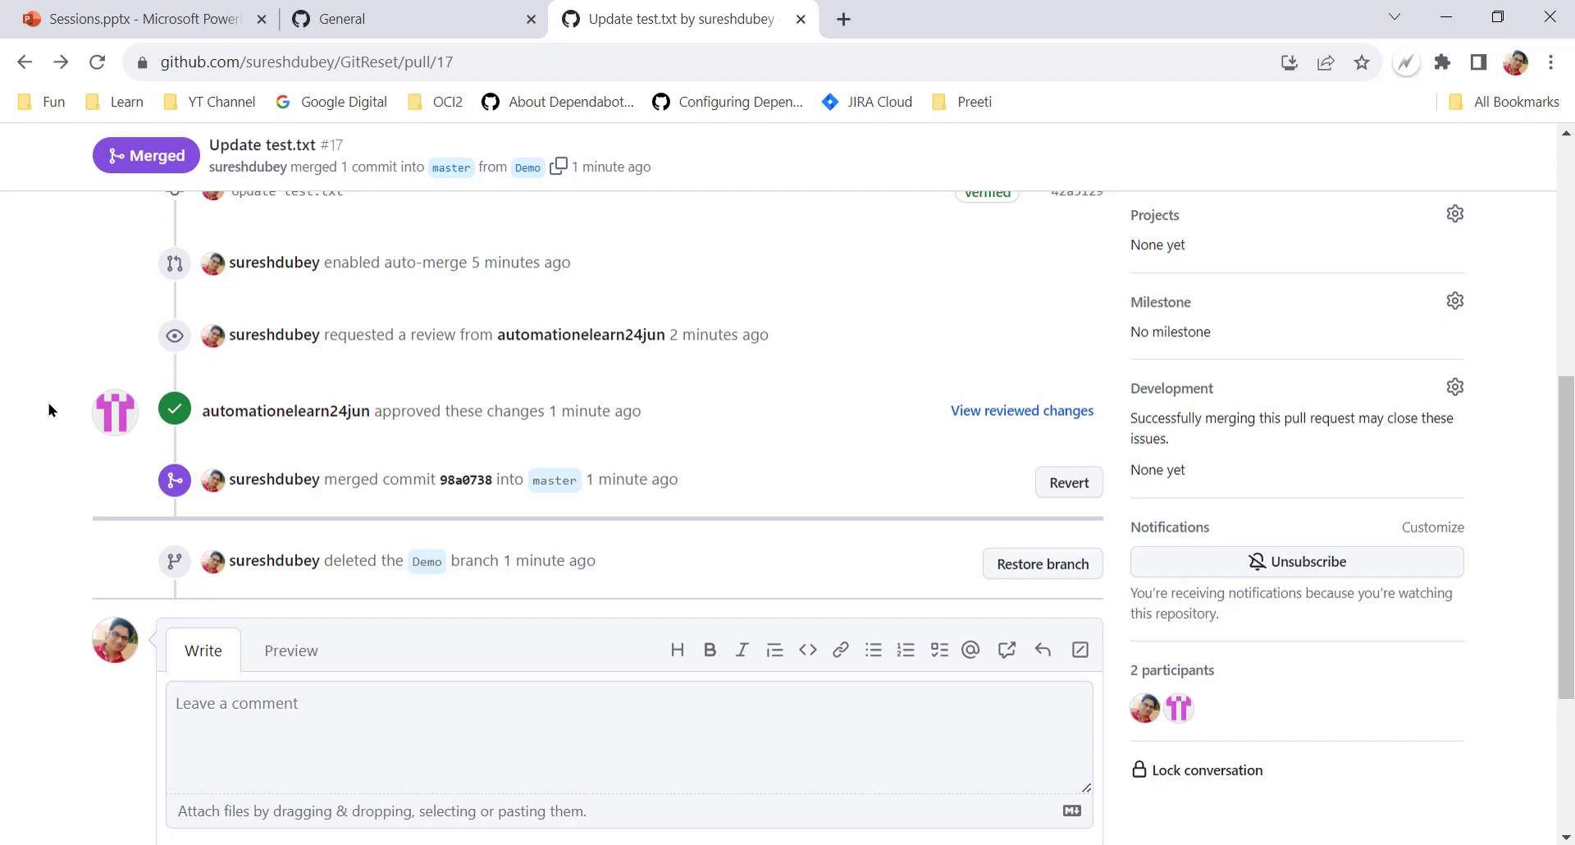
{"action": "scroll", "coordinate": [49, 410], "scroll_direction": "down", "scroll_amount": 3}
Switch to the Notepad agenda and review the items on pre-requisites and enabling PR auto-merge at the repository level
{"action": "key", "text": "alt+Tab"}
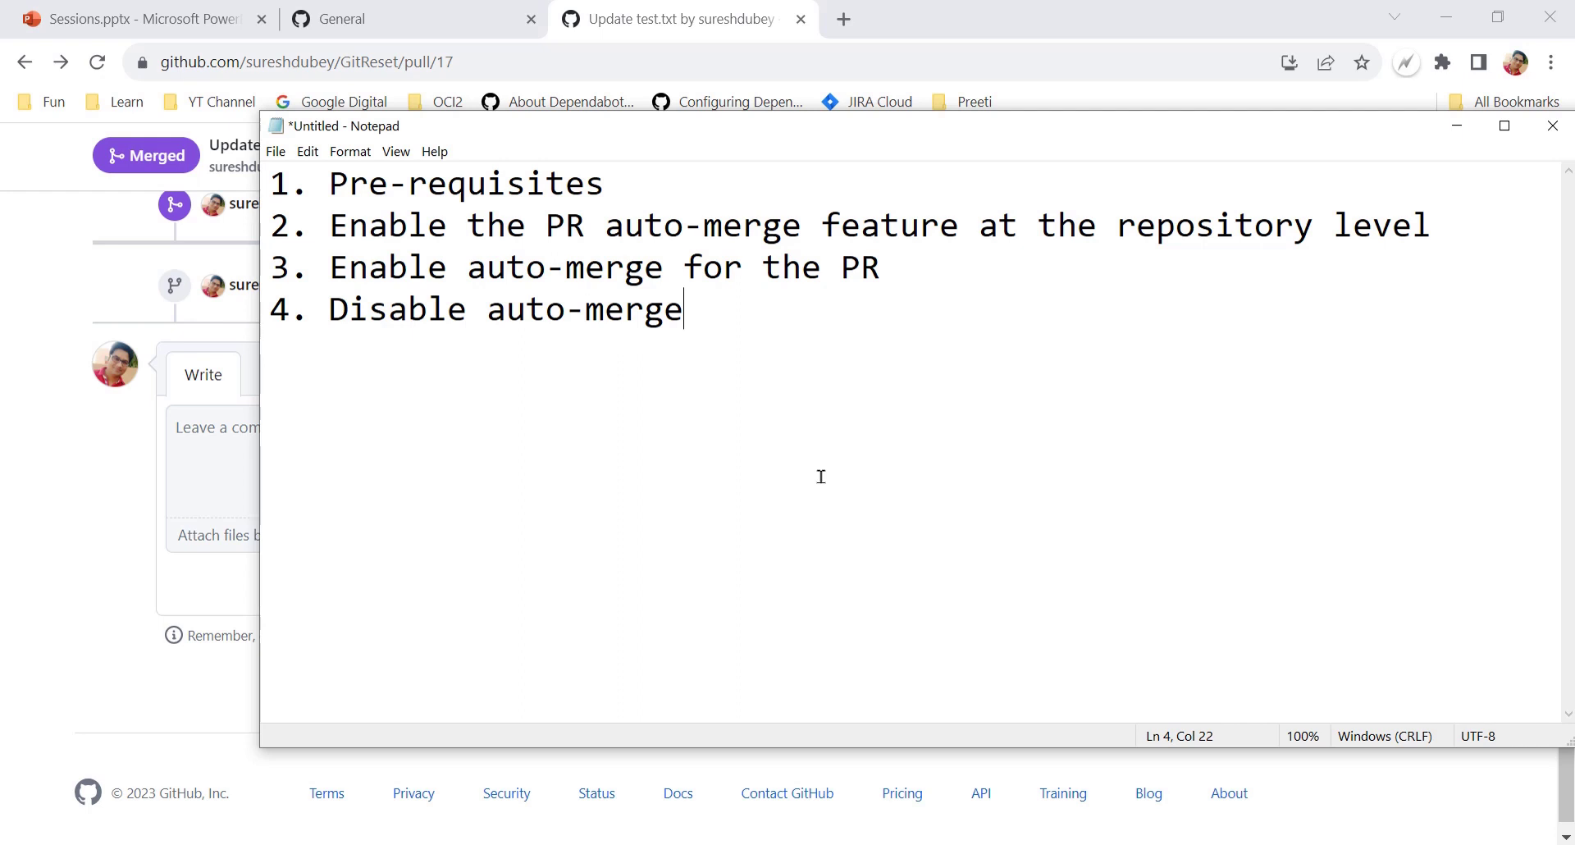
{"action": "left_click_drag", "start_coordinate": [328, 184], "coordinate": [606, 193]}
{"action": "left_click", "coordinate": [608, 193]}
{"action": "left_click_drag", "start_coordinate": [330, 225], "coordinate": [1432, 228]}
{"action": "left_click", "coordinate": [359, 188]}
{"action": "left_click_drag", "start_coordinate": [332, 185], "coordinate": [606, 188]}
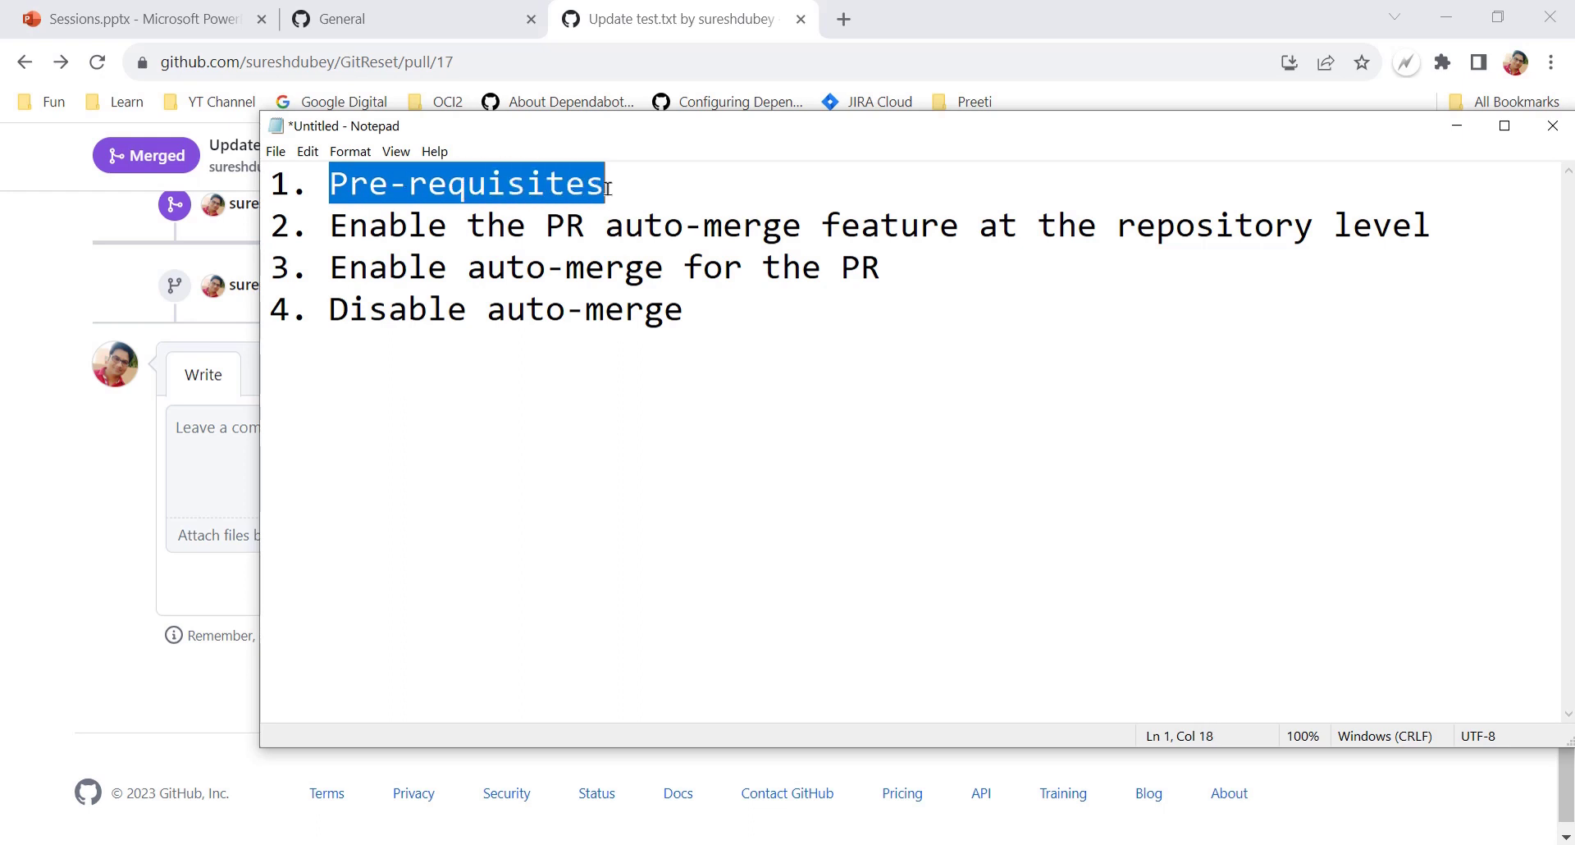
{"action": "left_click", "coordinate": [637, 185]}
{"action": "left_click_drag", "start_coordinate": [329, 226], "coordinate": [995, 228]}
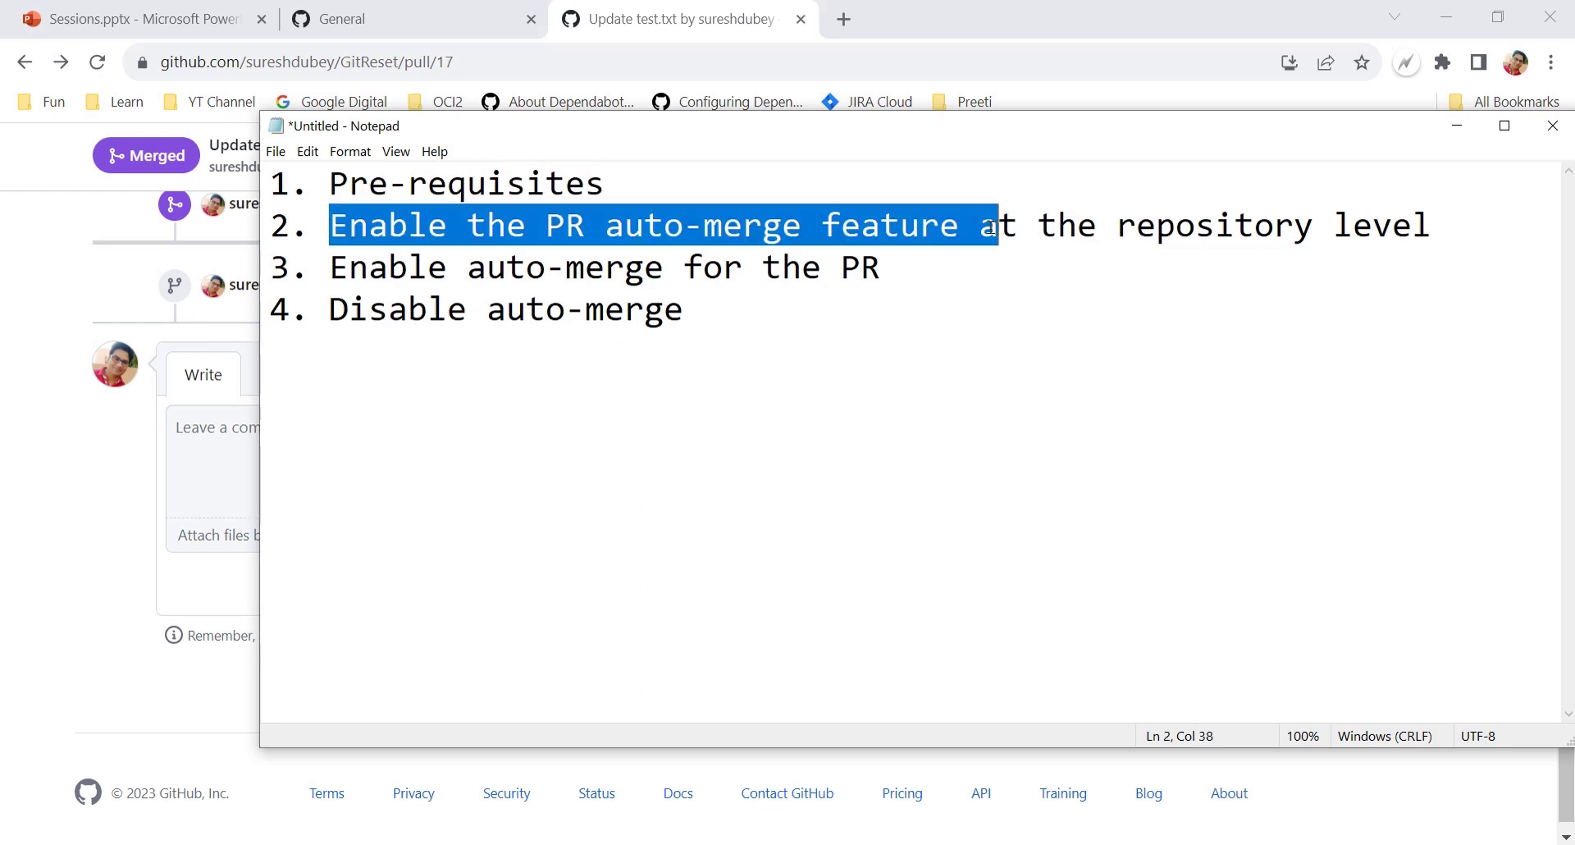
{"action": "left_click", "coordinate": [644, 228]}
{"action": "left_click_drag", "start_coordinate": [349, 228], "coordinate": [821, 227]}
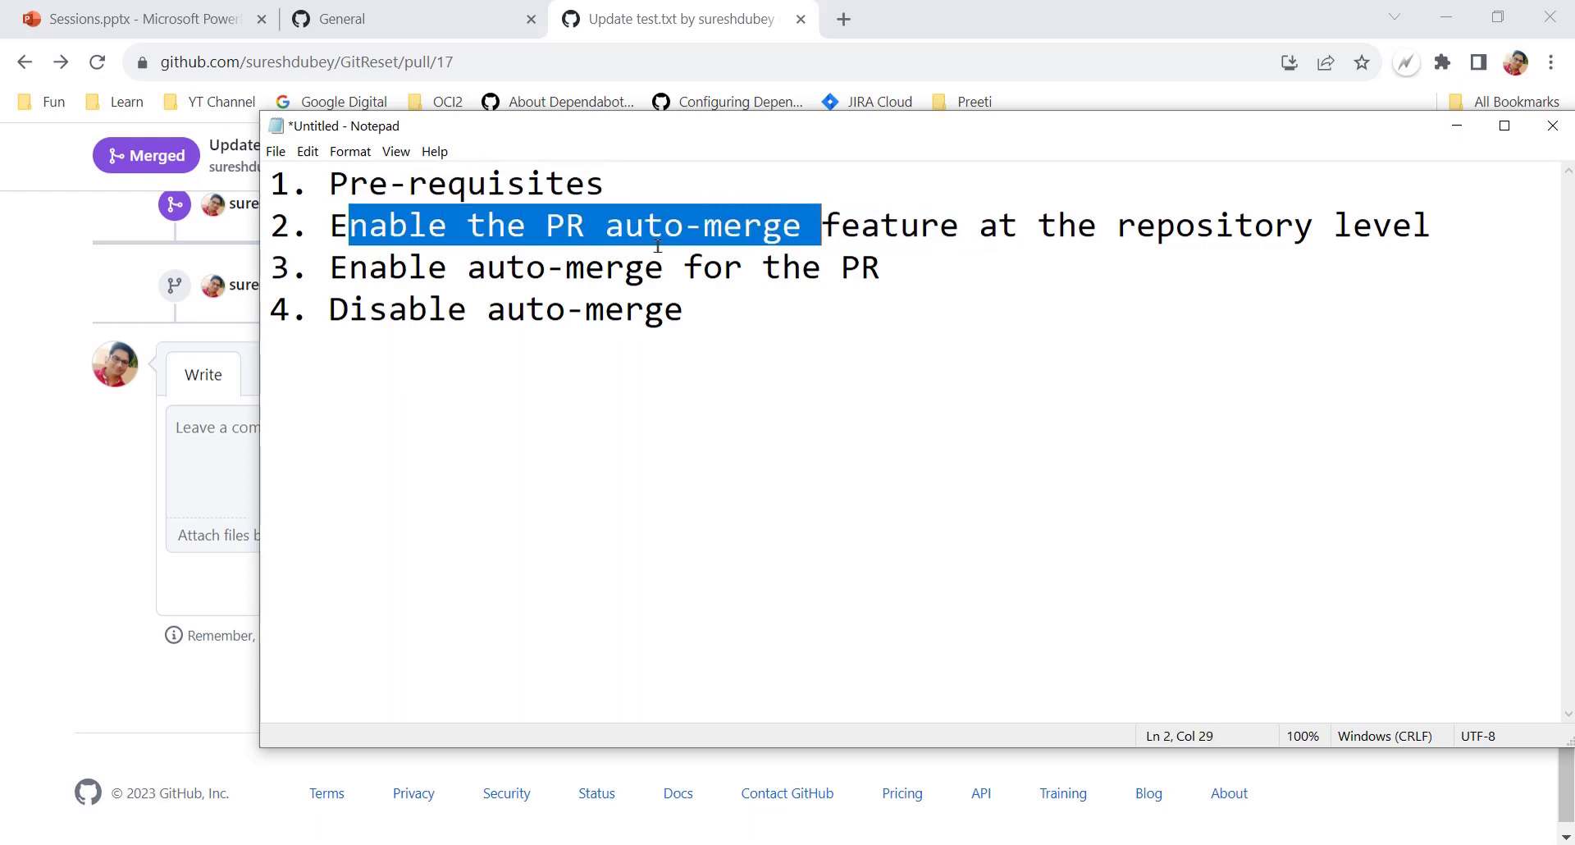
Review the third agenda item, on enabling auto-merge for the PR
{"action": "left_click_drag", "start_coordinate": [349, 269], "coordinate": [874, 271]}
{"action": "left_click", "coordinate": [663, 269]}
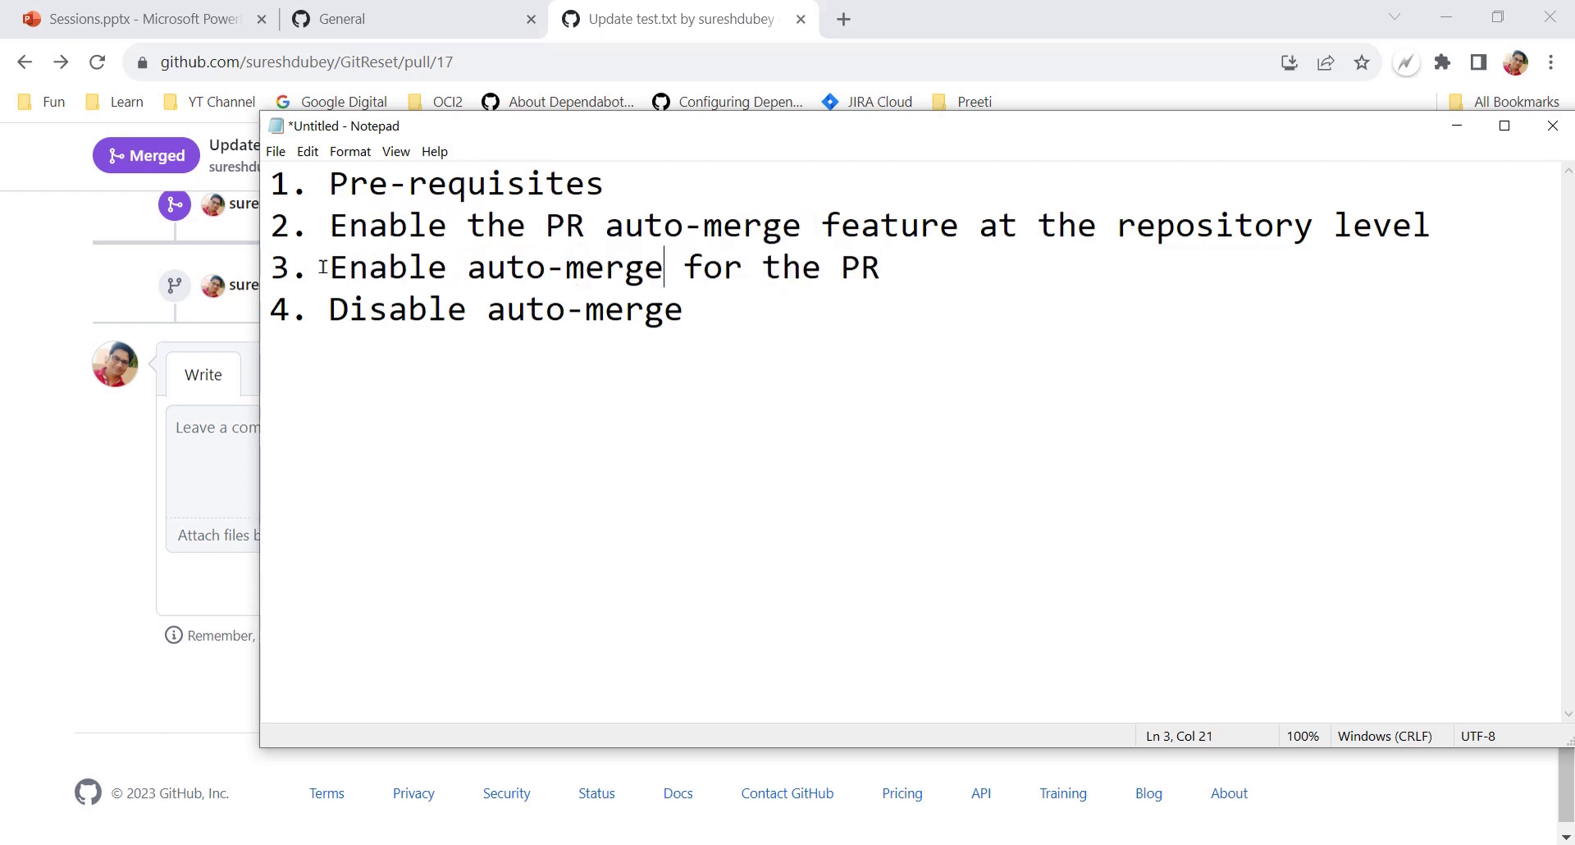
{"action": "left_click_drag", "start_coordinate": [329, 269], "coordinate": [694, 279]}
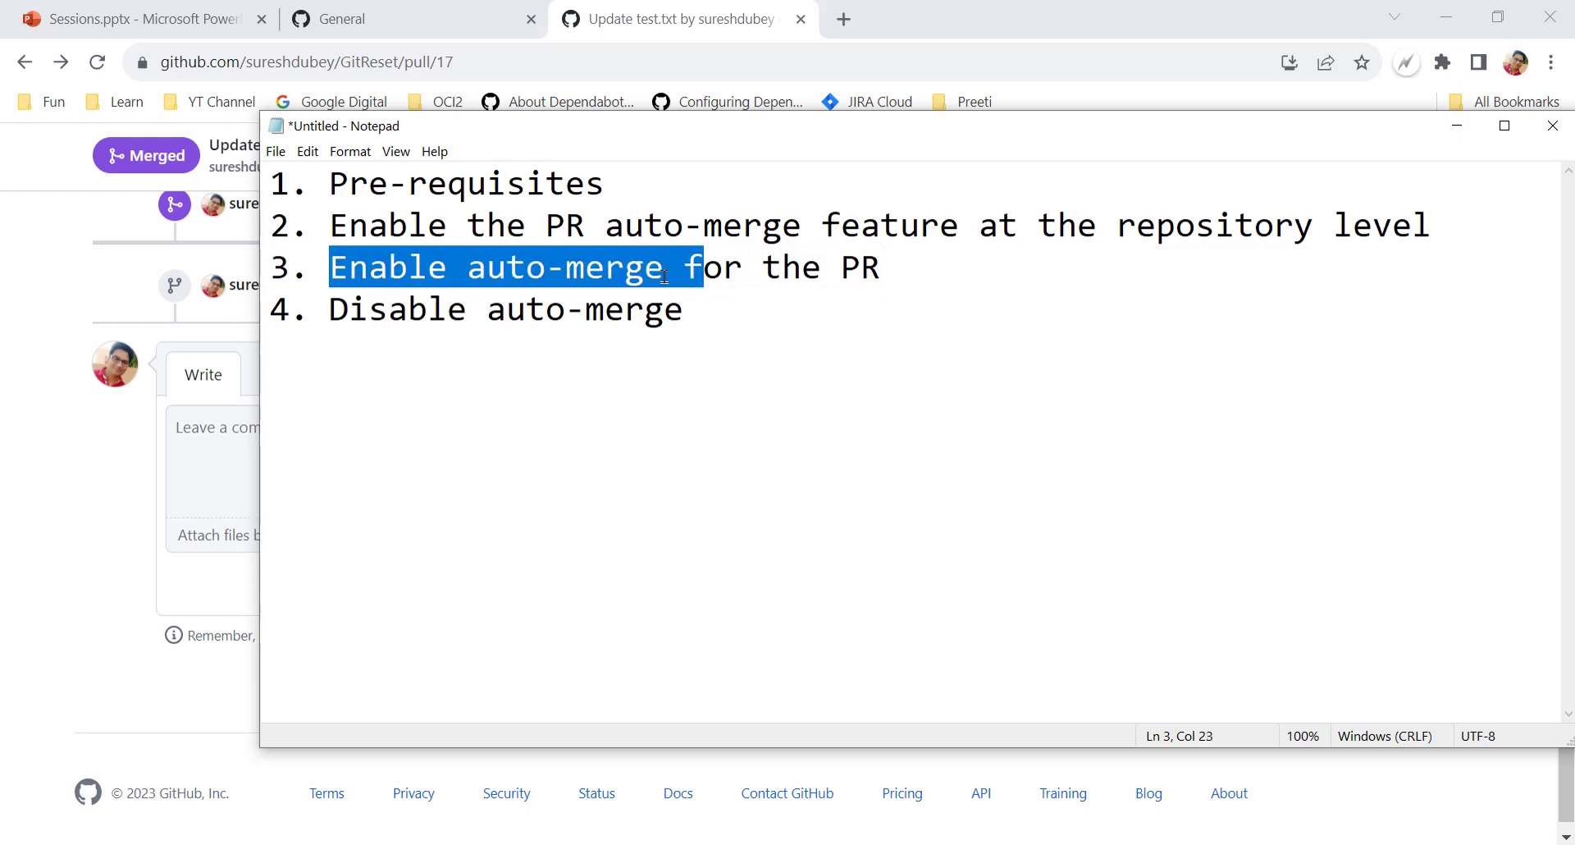
{"action": "left_click", "coordinate": [664, 276]}
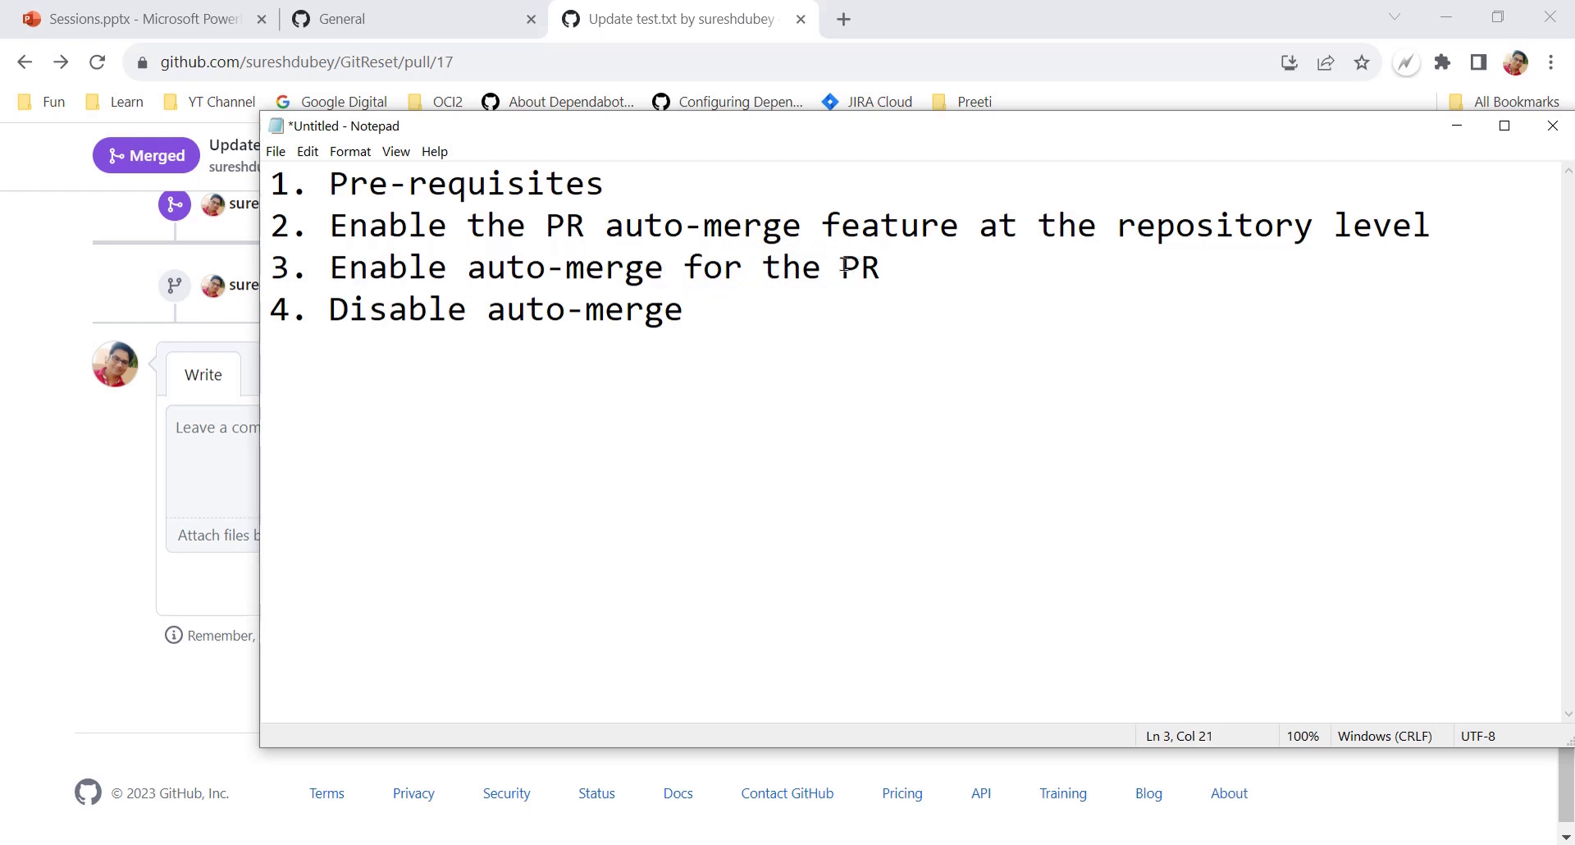
{"action": "double_click", "coordinate": [861, 267]}
{"action": "left_click", "coordinate": [889, 269]}
{"action": "left_click_drag", "start_coordinate": [882, 271], "coordinate": [328, 267]}
{"action": "left_click", "coordinate": [885, 267]}
{"action": "left_click", "coordinate": [555, 269]}
{"action": "key", "text": "Down"}
{"action": "key", "text": "Left"}
{"action": "key", "text": "Left"}
{"action": "key", "text": "Left"}
{"action": "left_click_drag", "start_coordinate": [400, 272], "coordinate": [671, 276]}
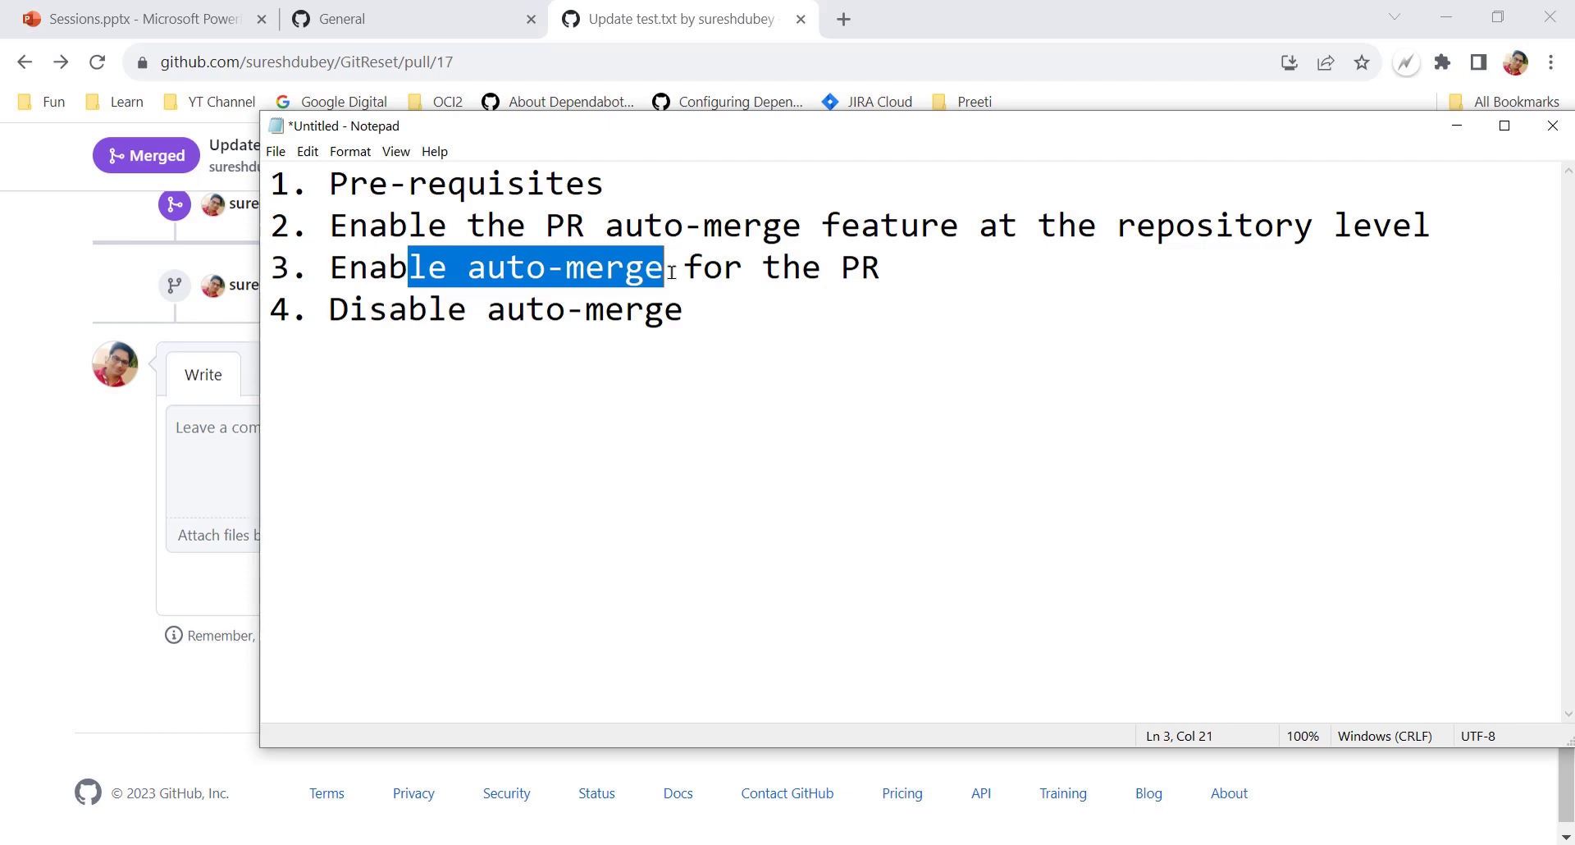
Review the fourth agenda item, on disabling auto-merge, and leave the cursor at the end of its line
{"action": "left_click", "coordinate": [704, 310]}
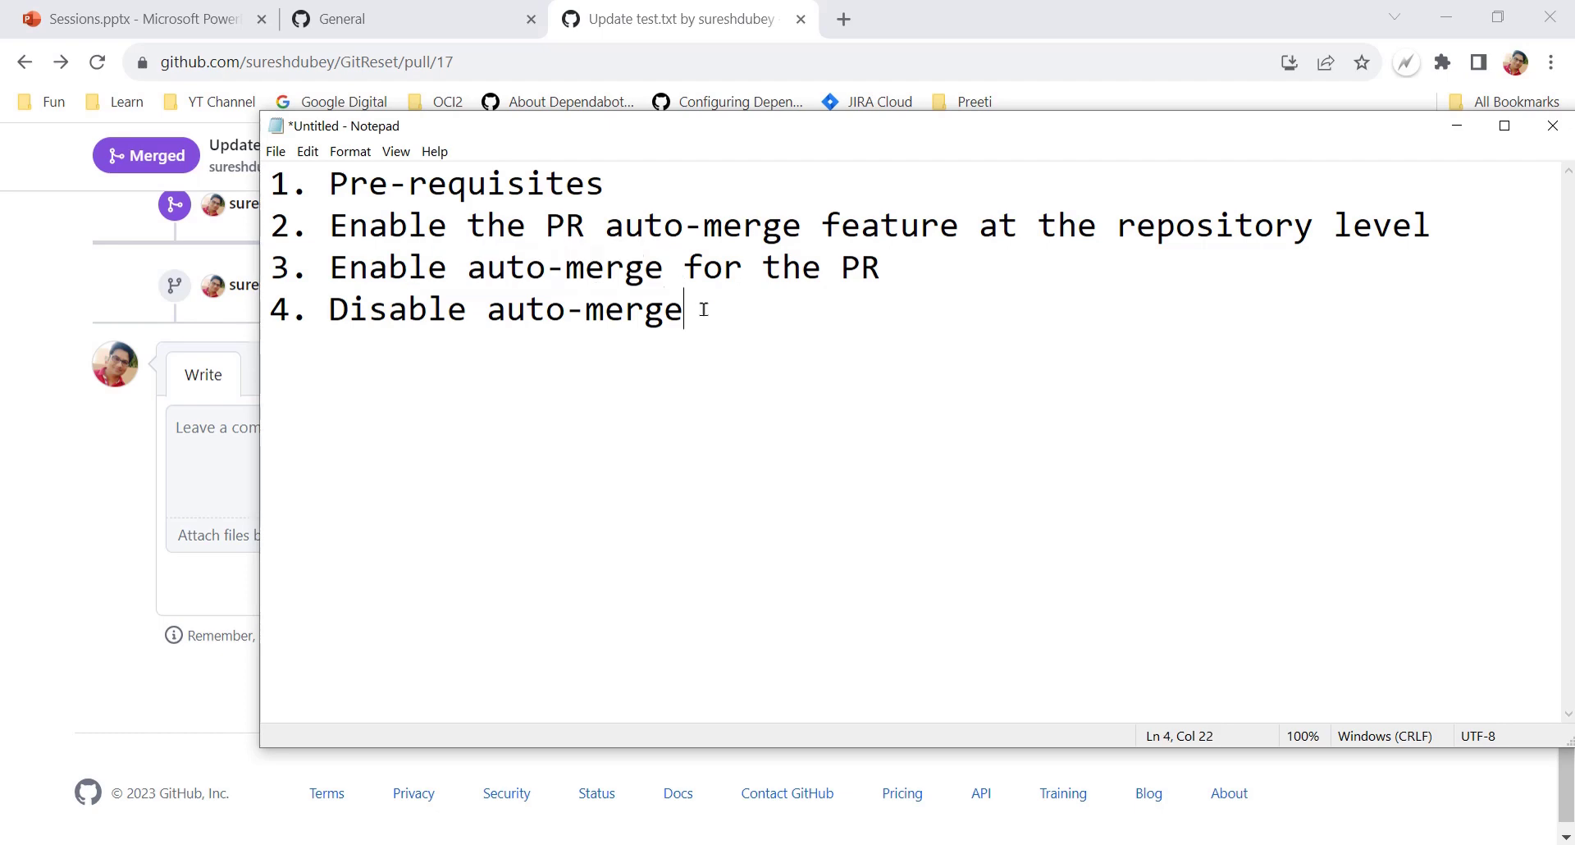
{"action": "left_click_drag", "start_coordinate": [605, 310], "coordinate": [779, 289]}
{"action": "left_click", "coordinate": [527, 355]}
{"action": "left_click", "coordinate": [439, 320]}
{"action": "left_click_drag", "start_coordinate": [329, 310], "coordinate": [682, 311]}
{"action": "left_click", "coordinate": [527, 352]}
{"action": "left_click_drag", "start_coordinate": [329, 310], "coordinate": [695, 311]}
{"action": "left_click", "coordinate": [507, 367]}
{"action": "left_click", "coordinate": [703, 315]}
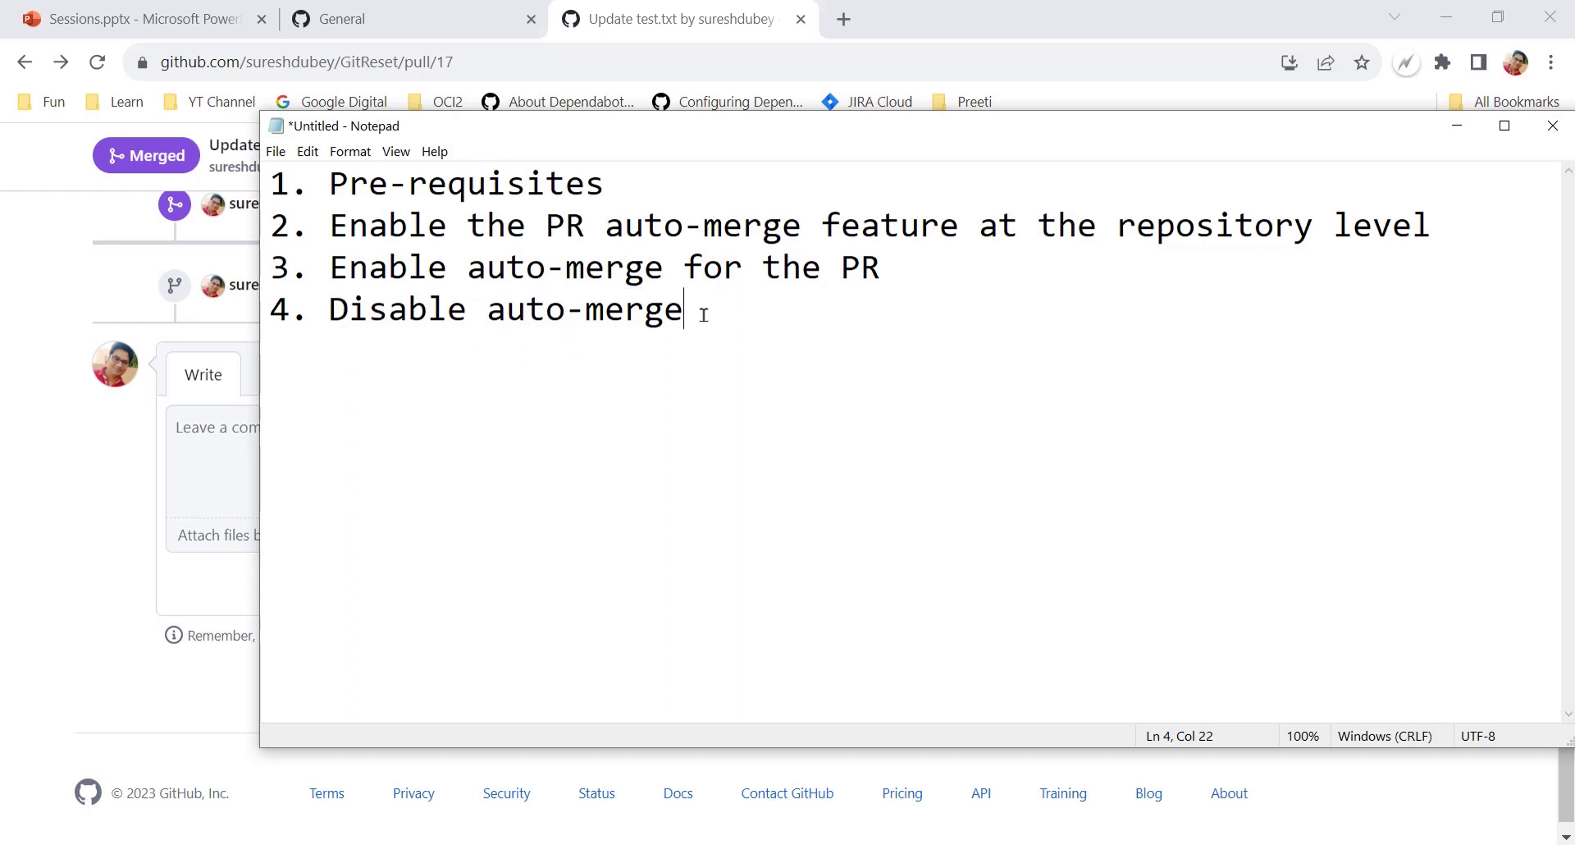